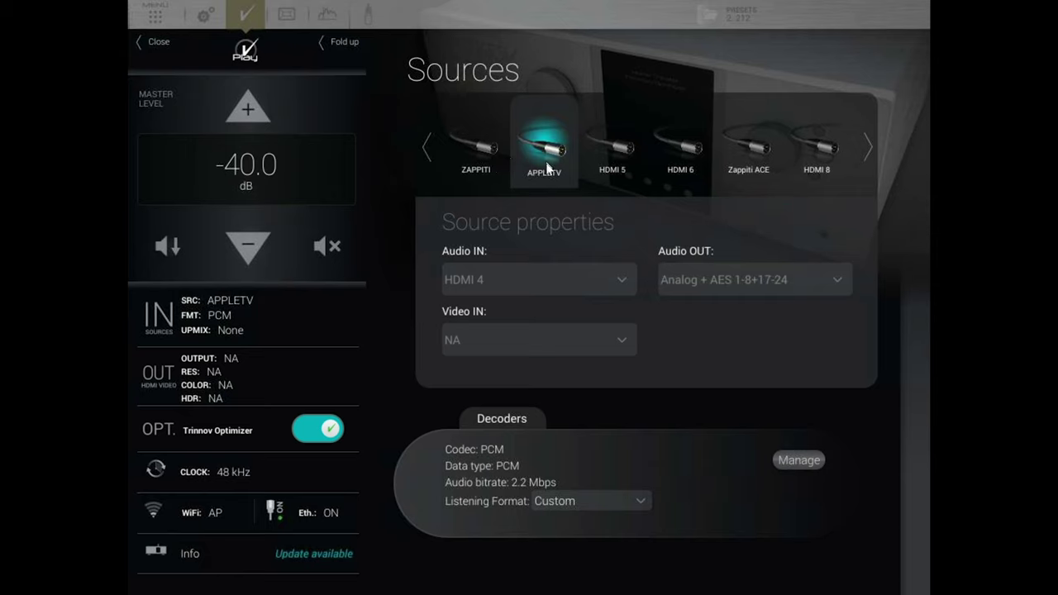
Browse the available sources and review the listening formats offered for the APPLETV source, keeping Custom
left_click(433, 148)
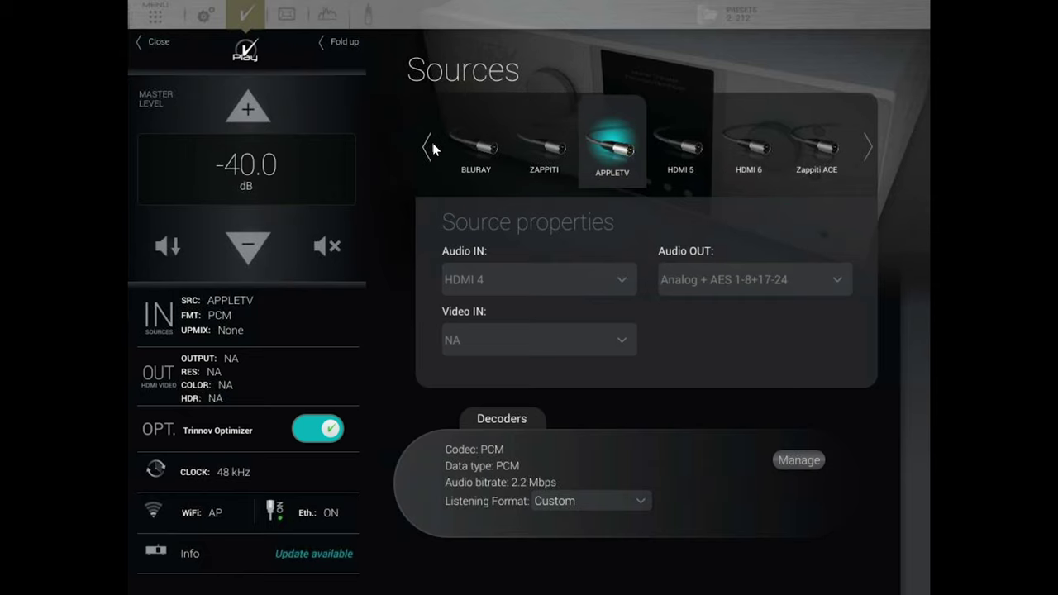
left_click(433, 148)
left_click(433, 148)
left_click(433, 148)
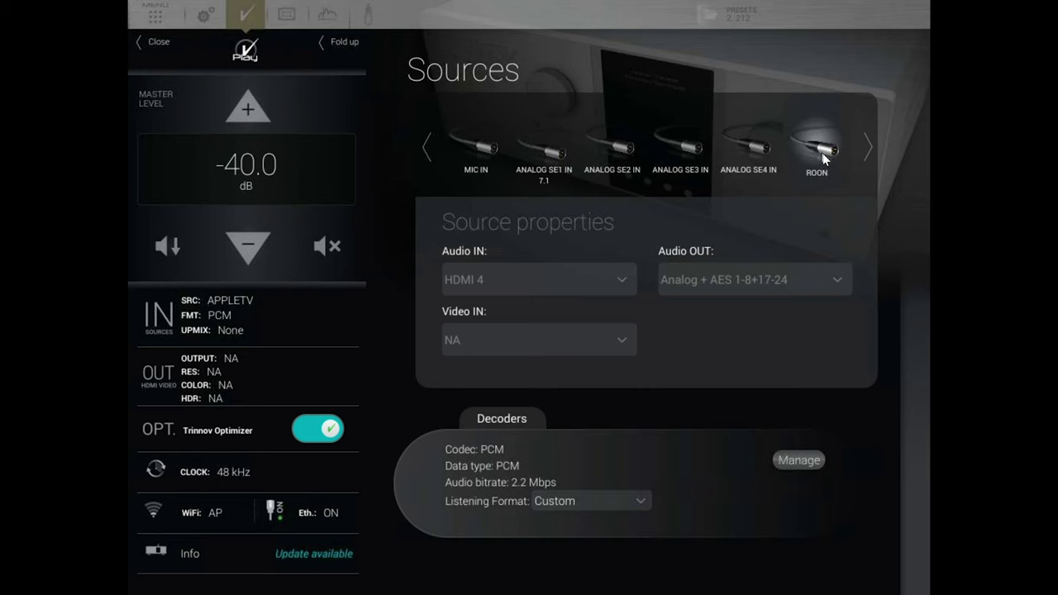
left_click(868, 149)
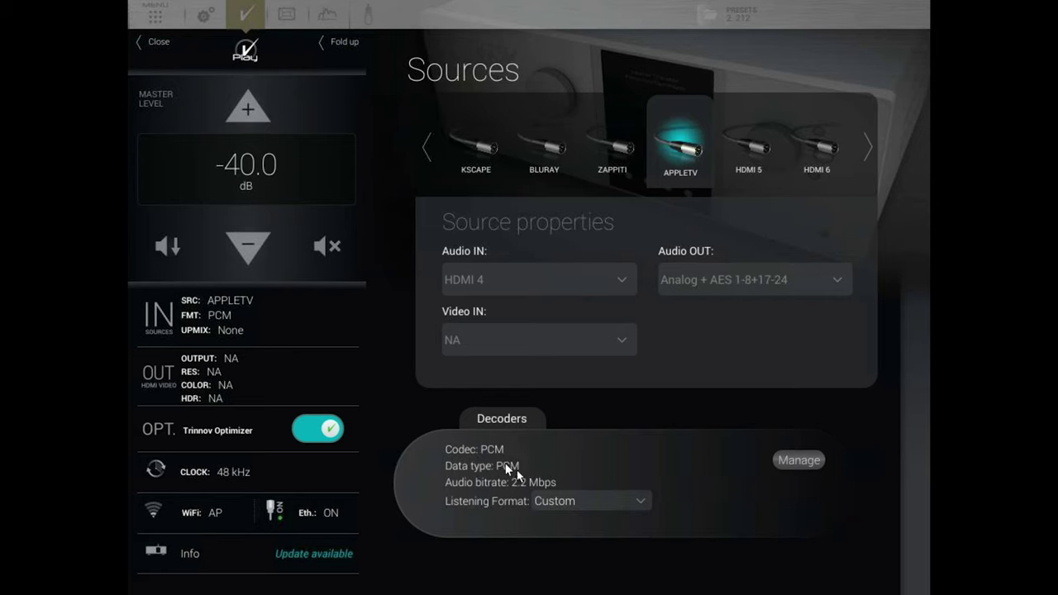
left_click(599, 501)
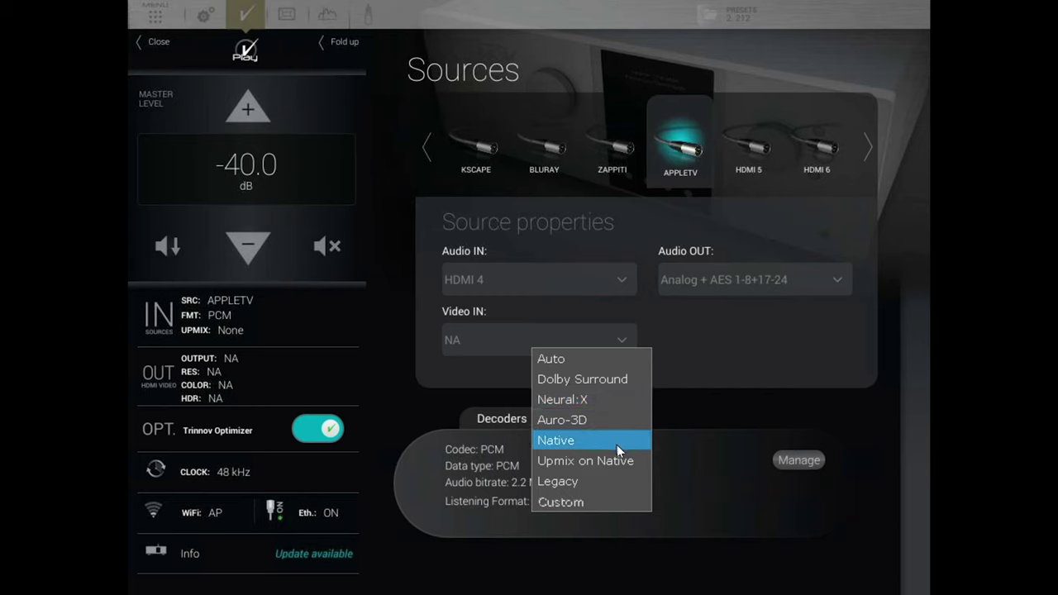
left_click(616, 504)
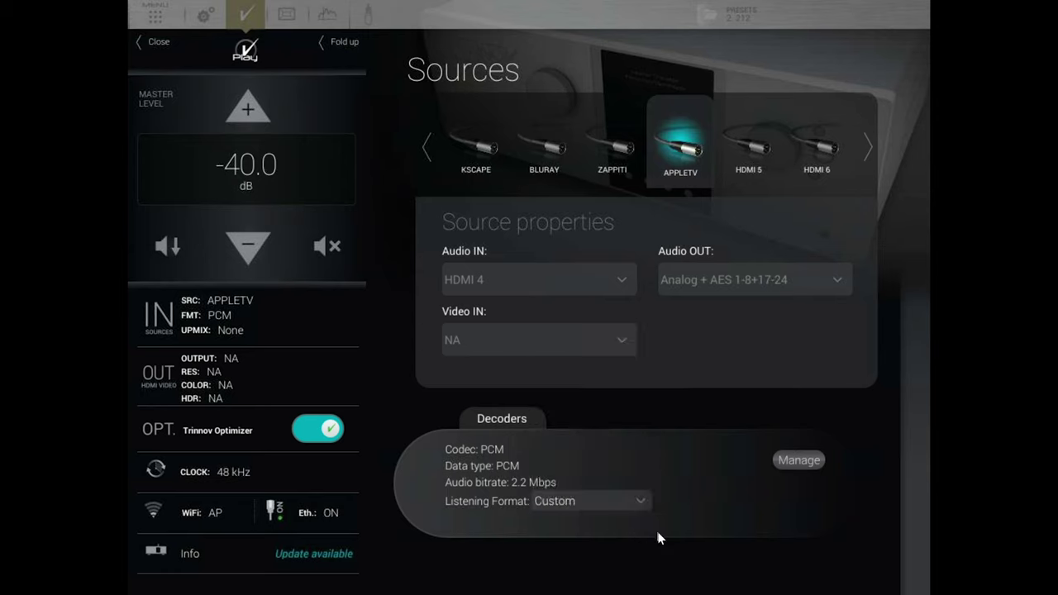
Open the decoder setup and review the Dolby and DTS decoder settings
left_click(801, 461)
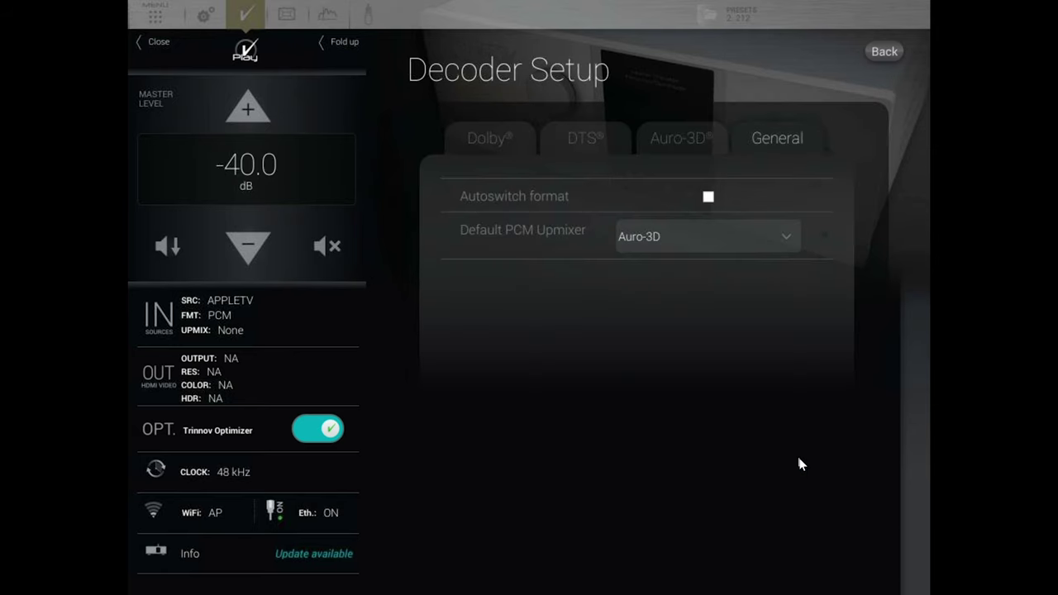
left_click(493, 138)
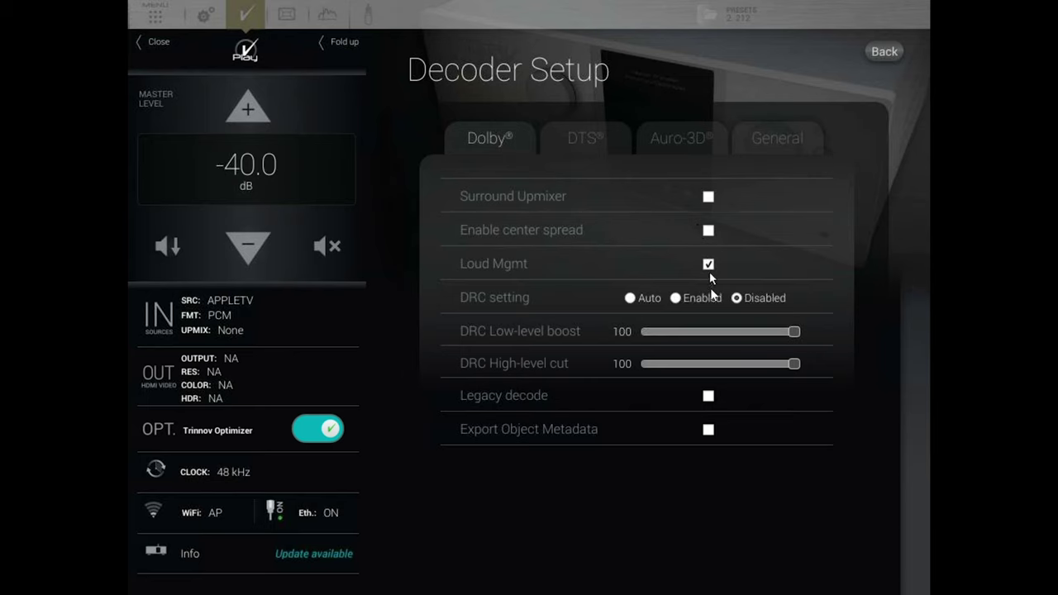
left_click(580, 141)
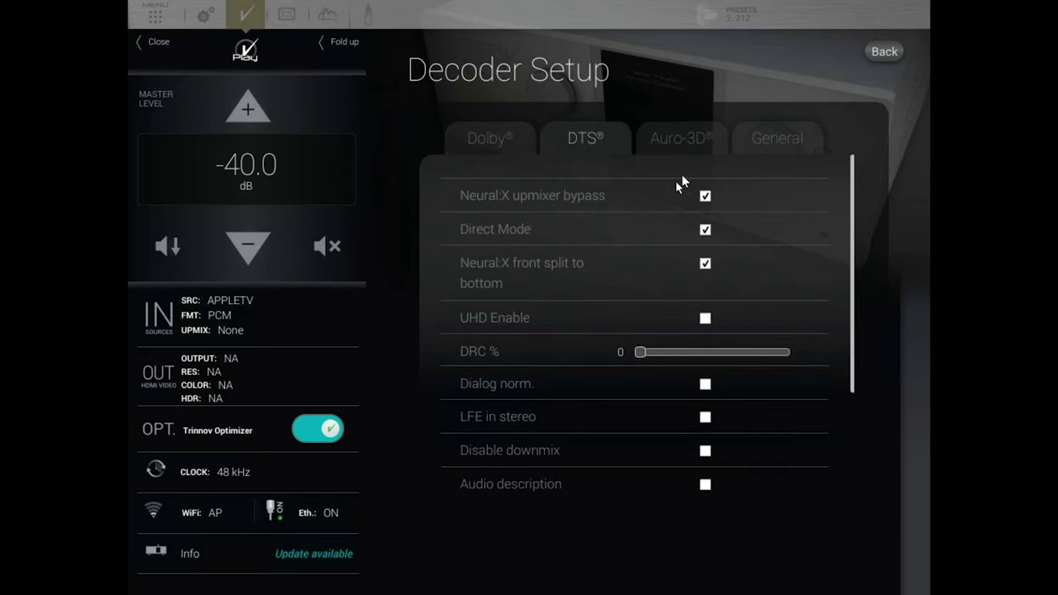
Review the Auro-3D decoder settings, including the listening modes, Auro-Matic presets and Auro-Matic strength
left_click(695, 140)
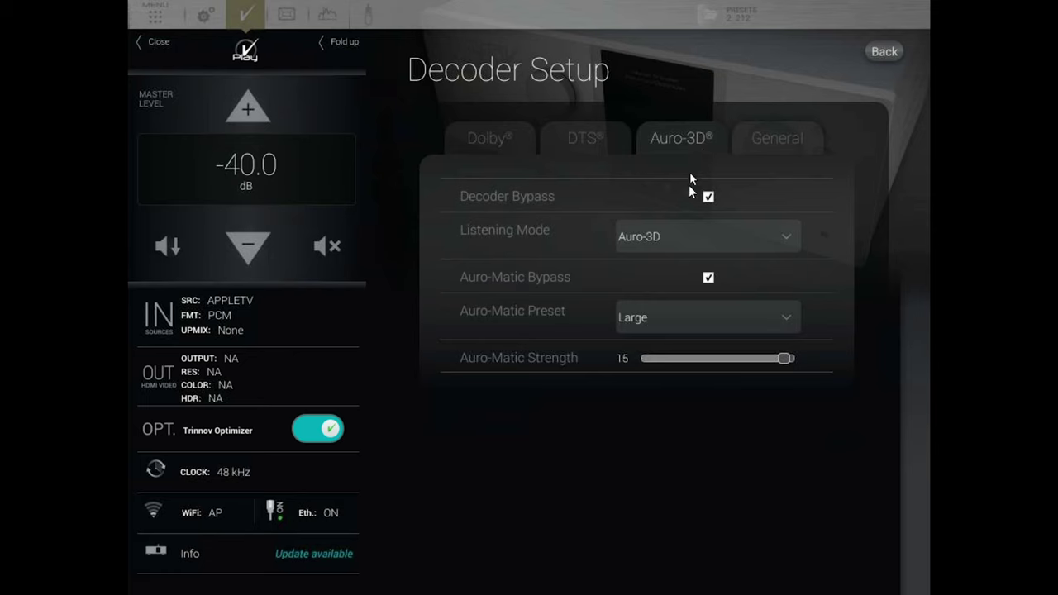
left_click(682, 238)
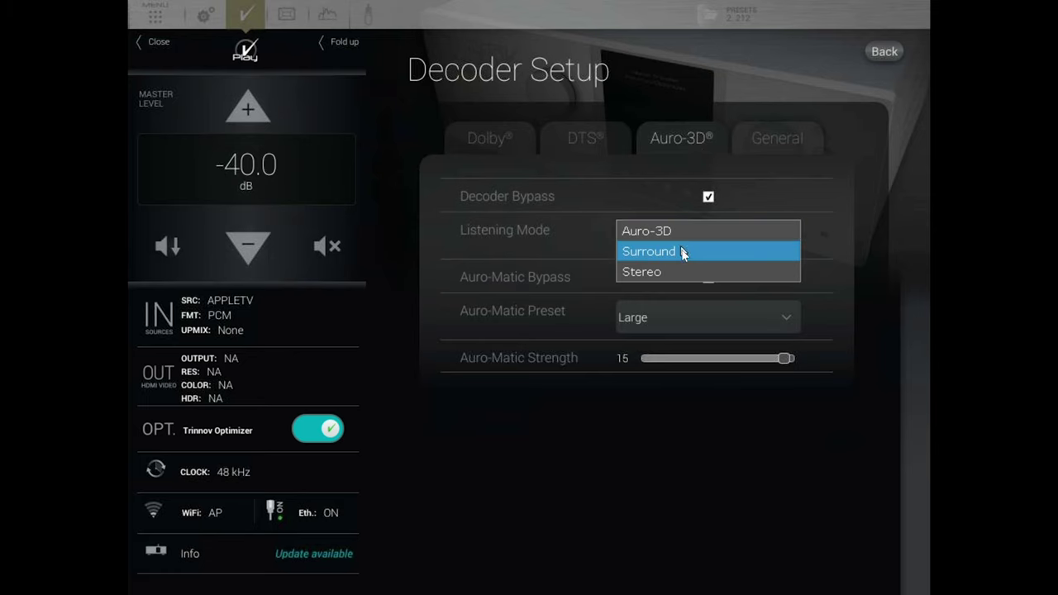
left_click(681, 198)
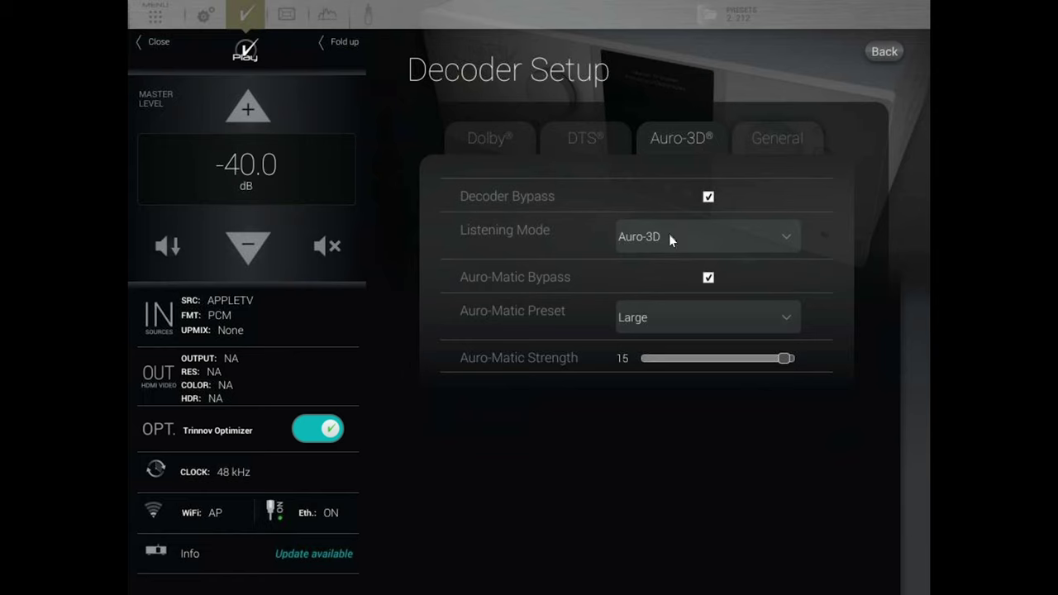
left_click(634, 319)
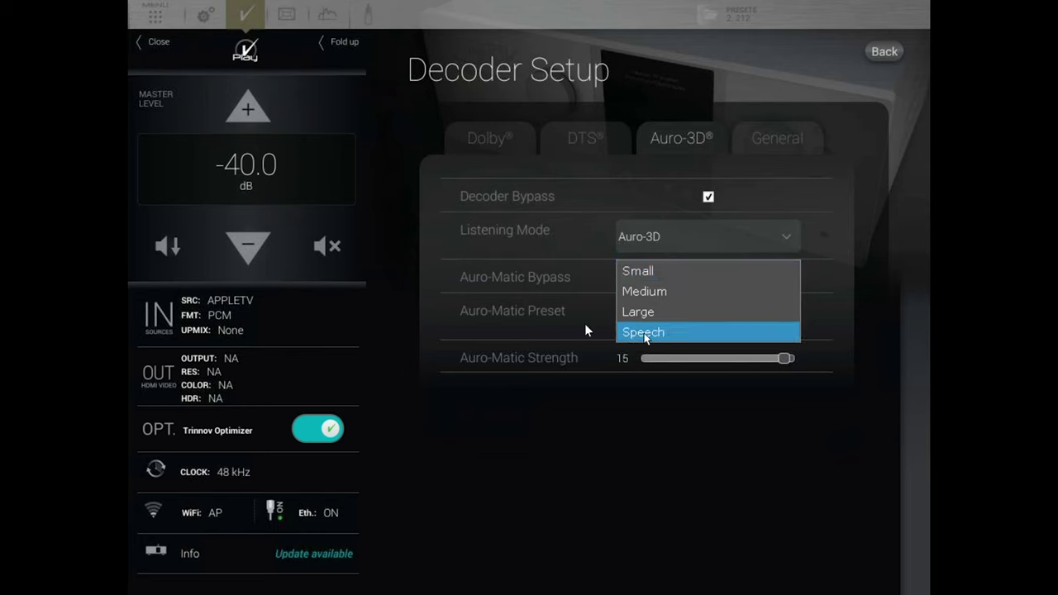
left_click(554, 334)
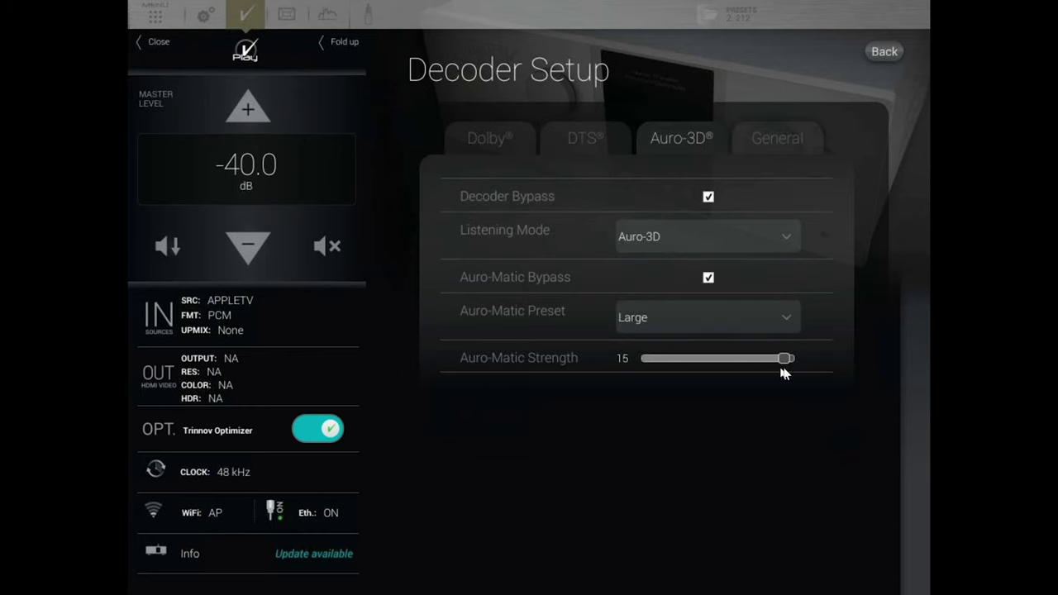
mouse_move(785, 359)
left_mouse_down()
mouse_move(734, 360)
mouse_move(794, 359)
left_mouse_up()
Set the default PCM upmixer to Dolby Surround in the general decoder settings and return to the sources
left_click(785, 146)
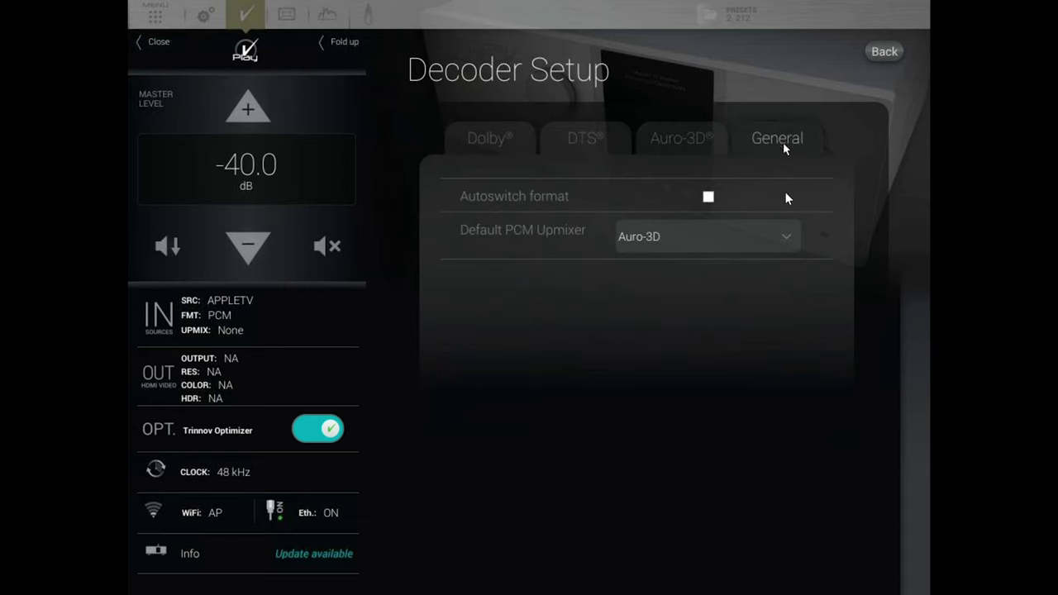
left_click(663, 236)
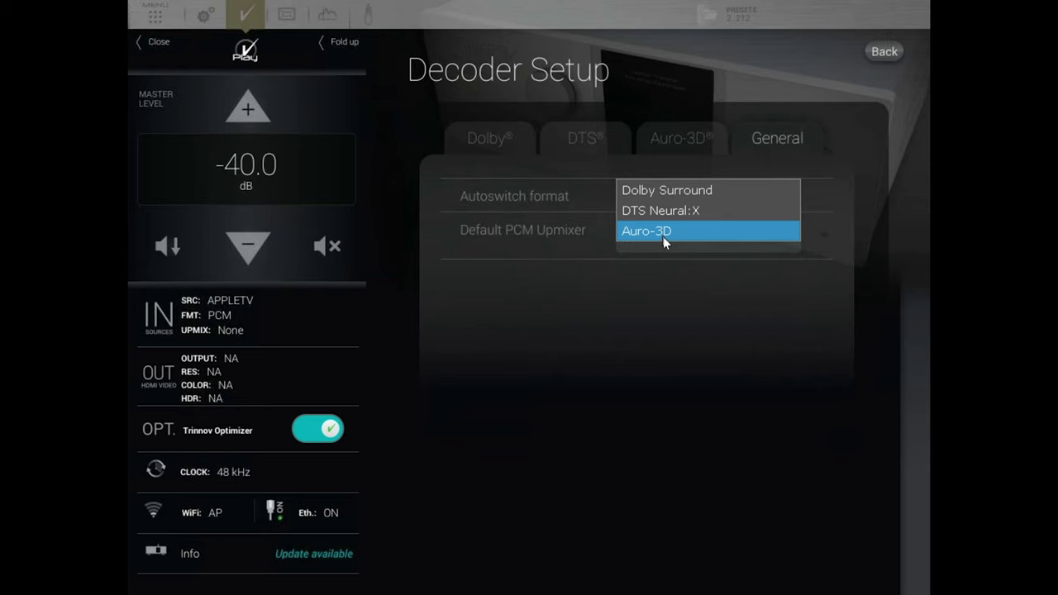
left_click(693, 191)
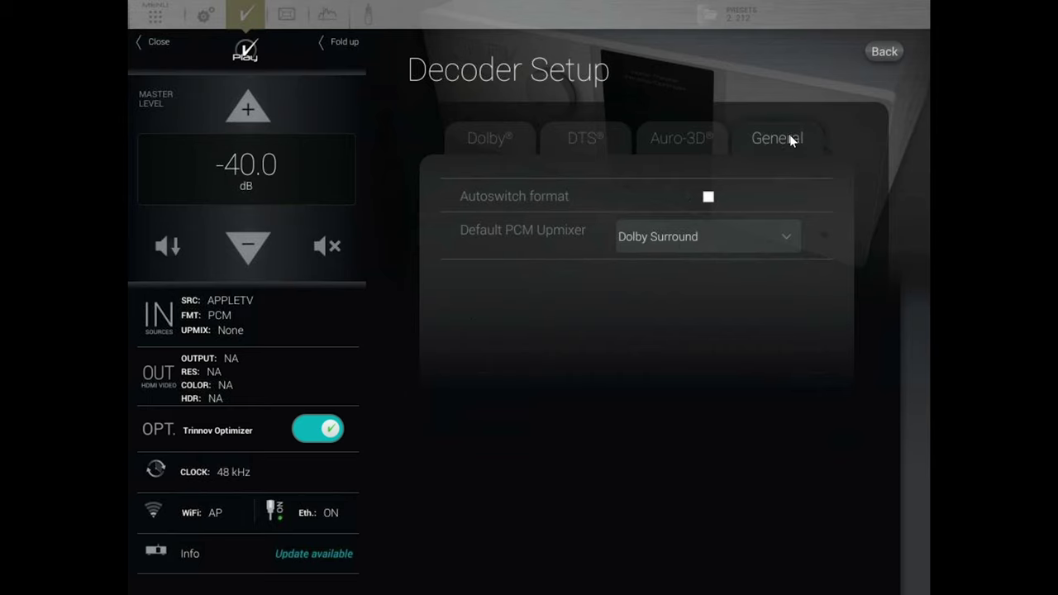
left_click(883, 52)
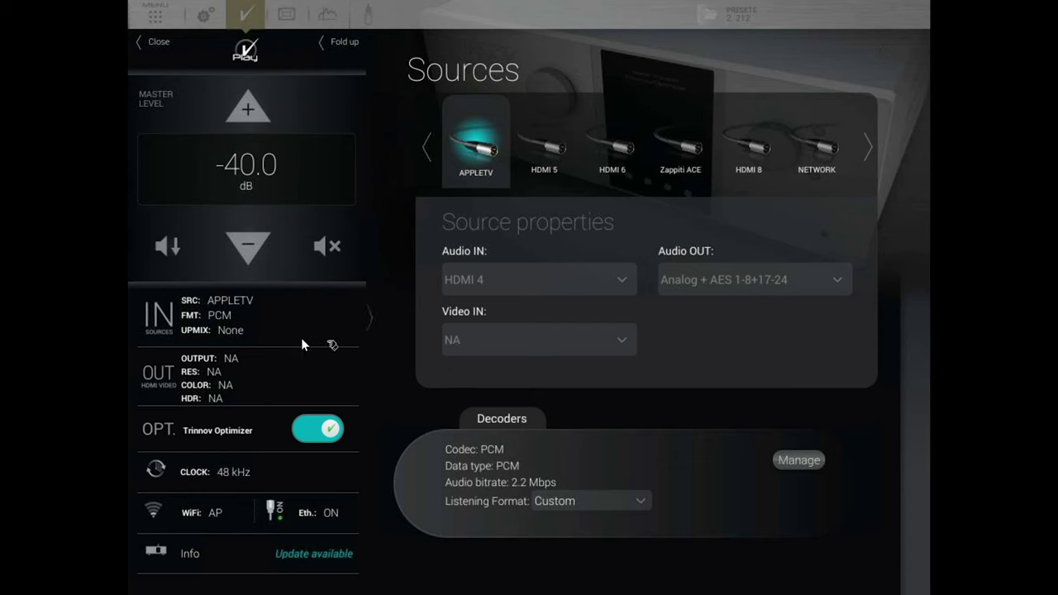
Examine the HDMI video details for the video input, Video Output 1 and Video Output 2
left_click(237, 387)
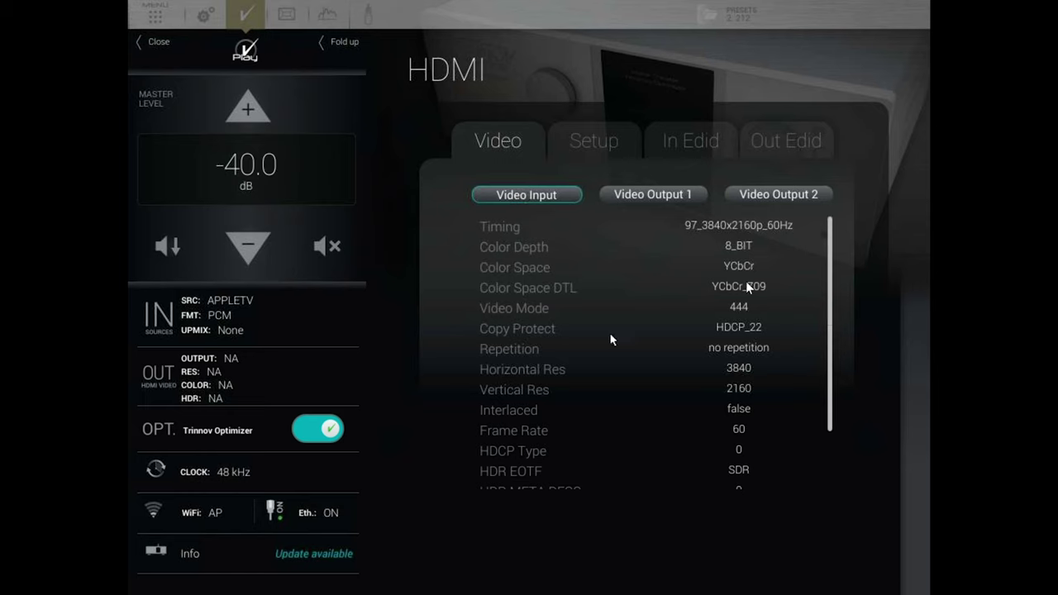
scroll(823, 314, "down", 3)
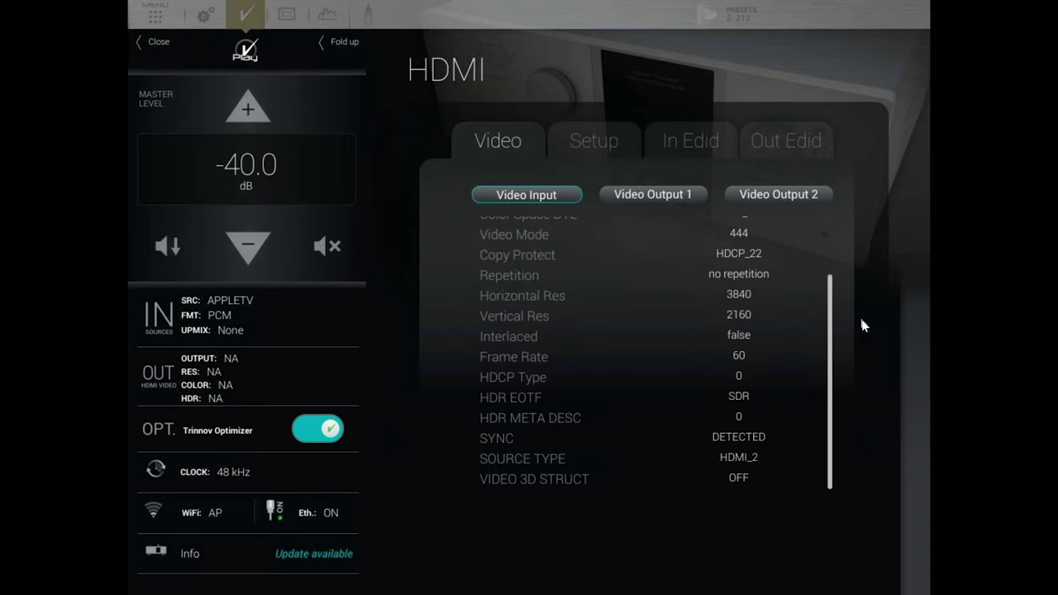
scroll(831, 298, "up", 3)
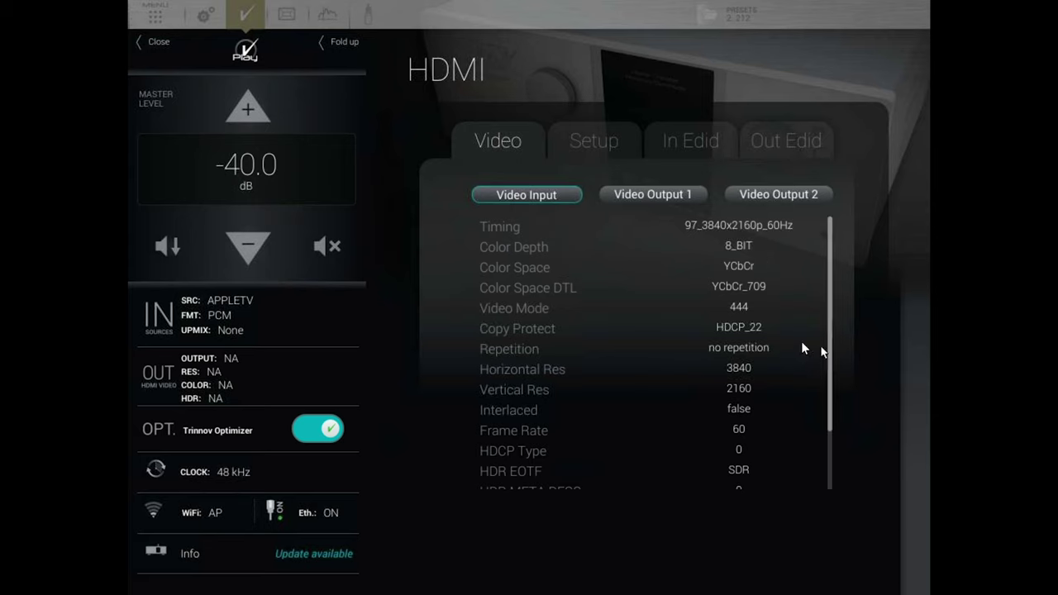
left_click_drag(831, 355, 826, 468)
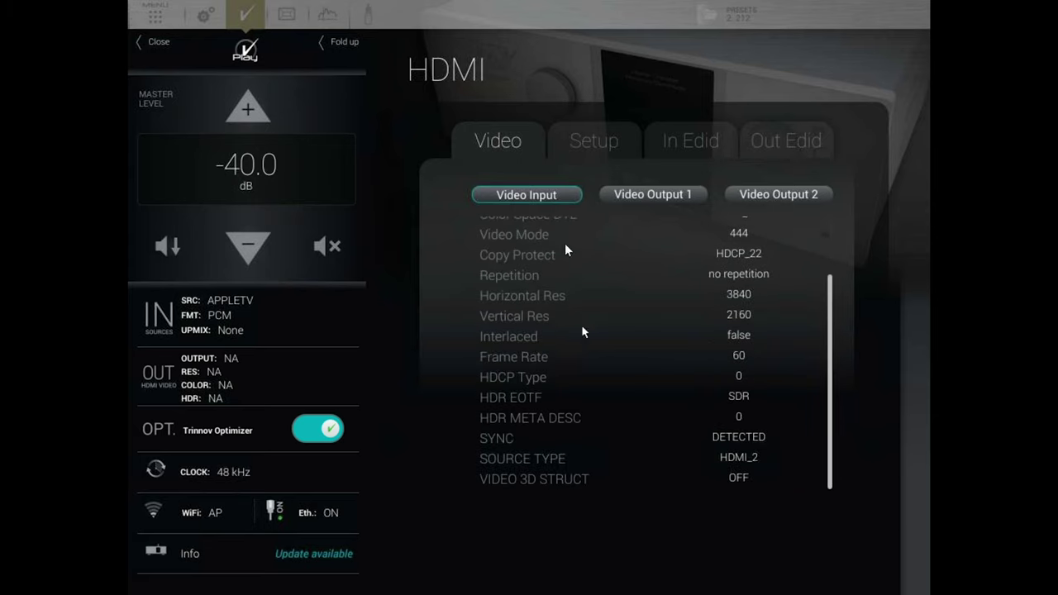
left_click(674, 195)
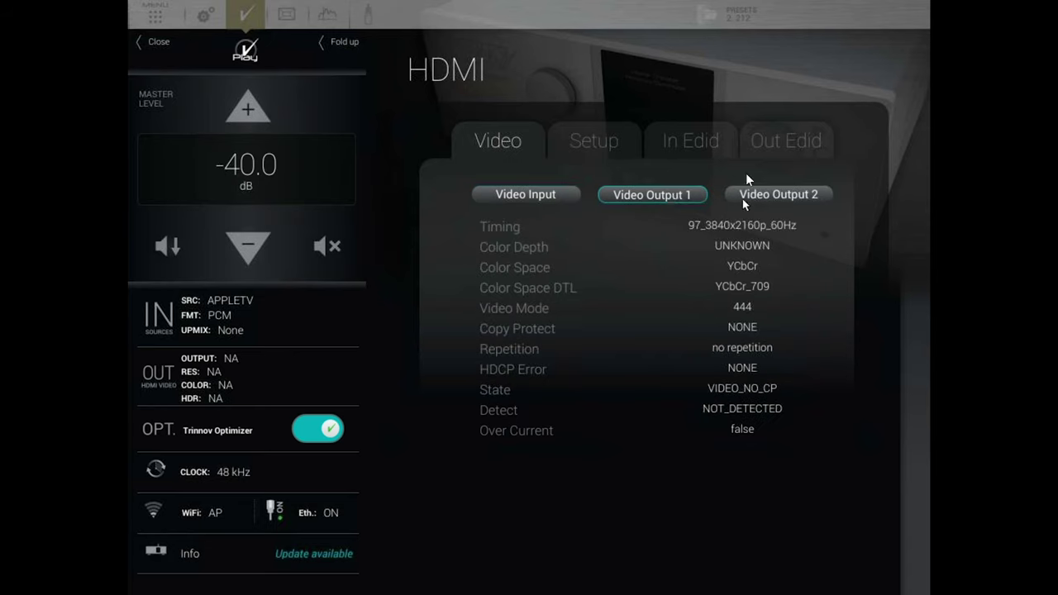
left_click(766, 194)
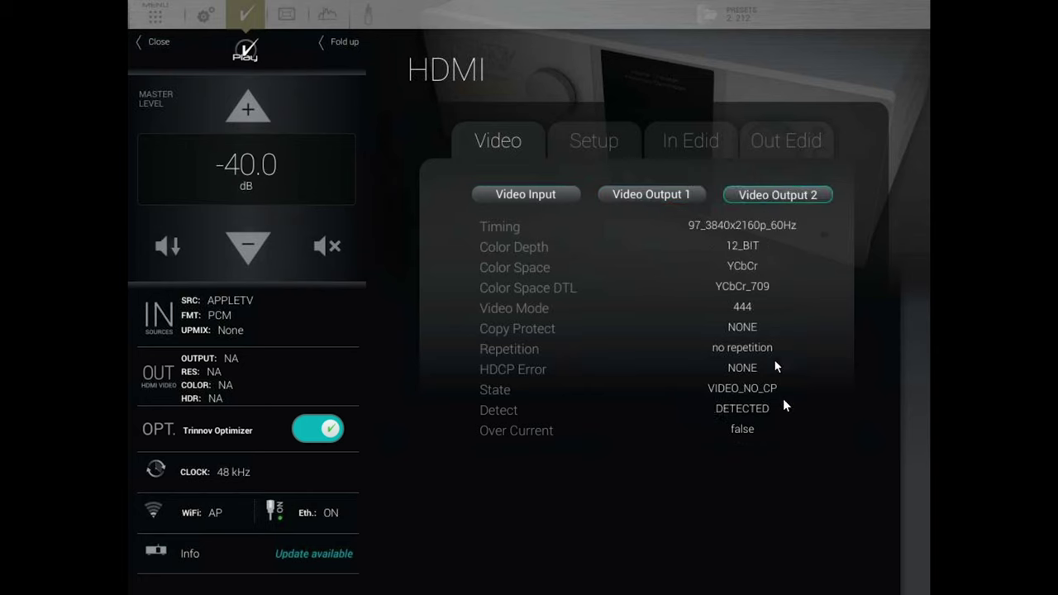
In the HDMI setup, switch the forum support of inputs 1 and 2 to 1.4 and back to 2.0
left_click(594, 144)
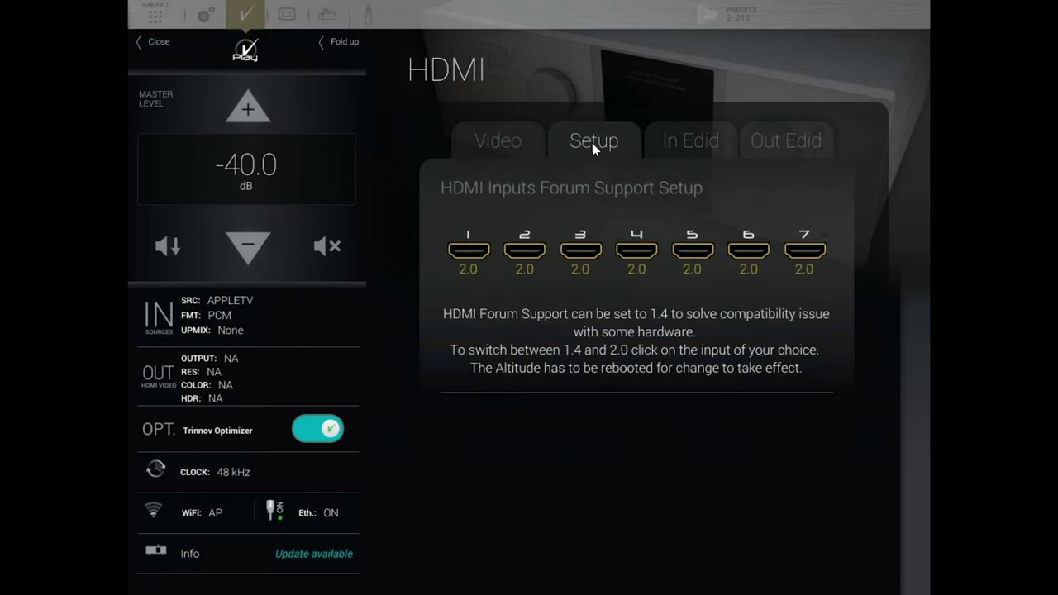
left_click(468, 256)
left_click(522, 257)
left_click(477, 258)
left_click(526, 260)
View the HDMI input EDID data, and refresh the output EDID data
left_click(676, 149)
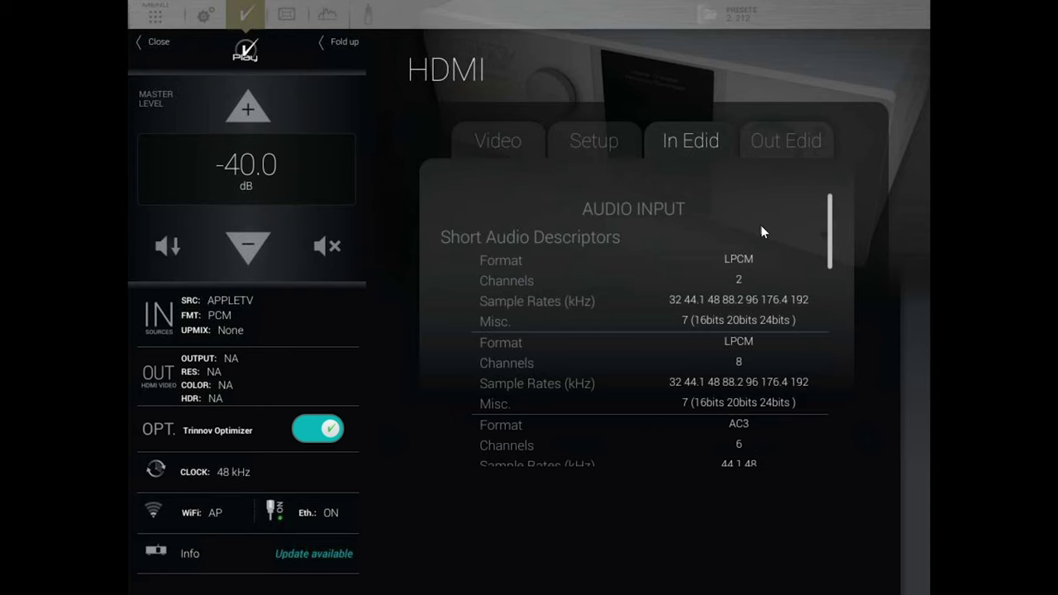
left_click(802, 142)
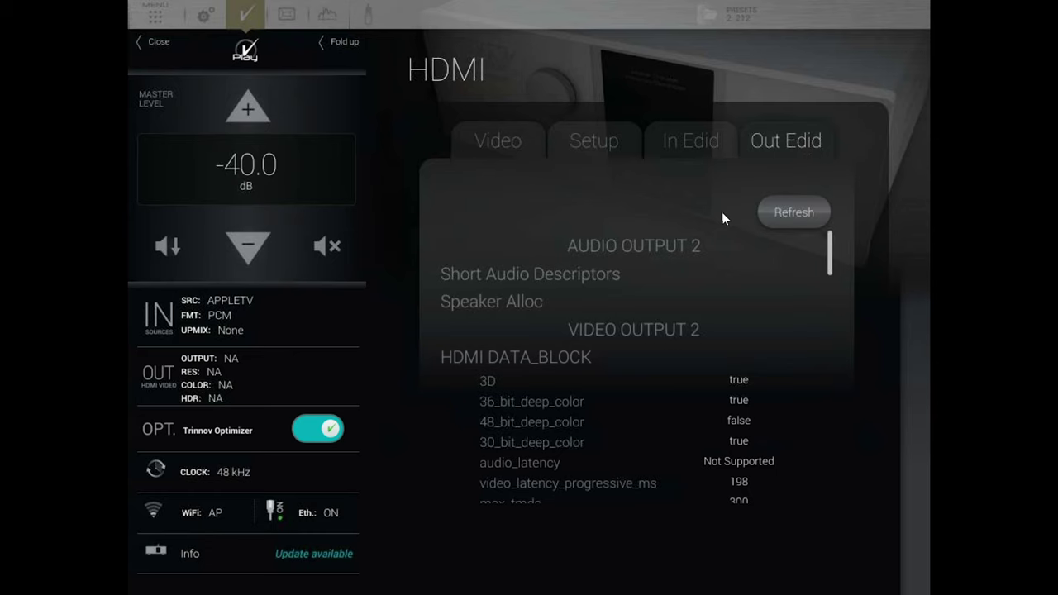
left_click(792, 216)
Open the Optimizer & Remapping settings and switch the Trinnov Optimizer off and back on
left_click(196, 429)
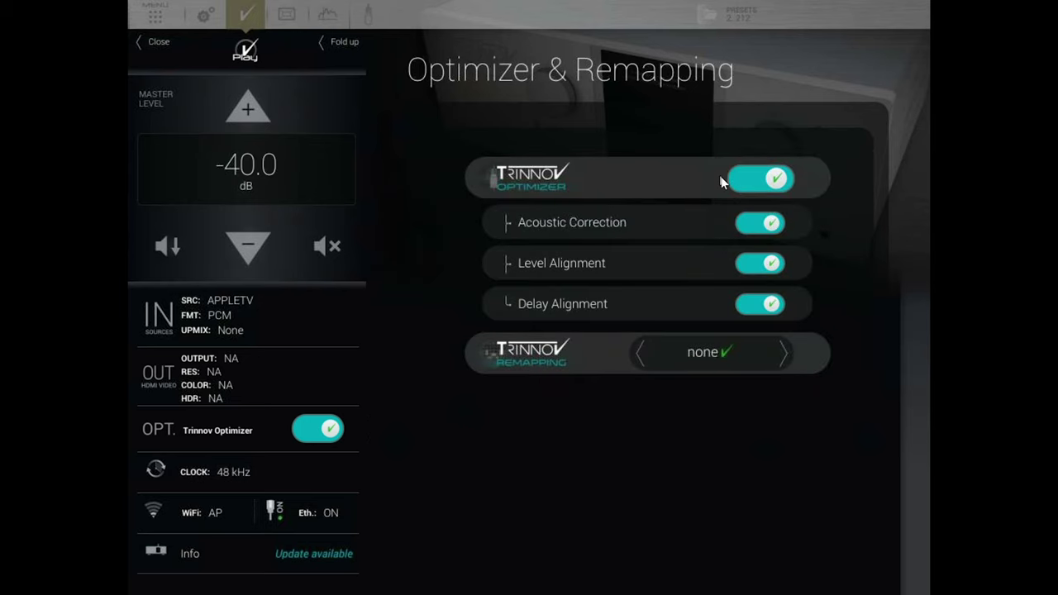
left_click(766, 180)
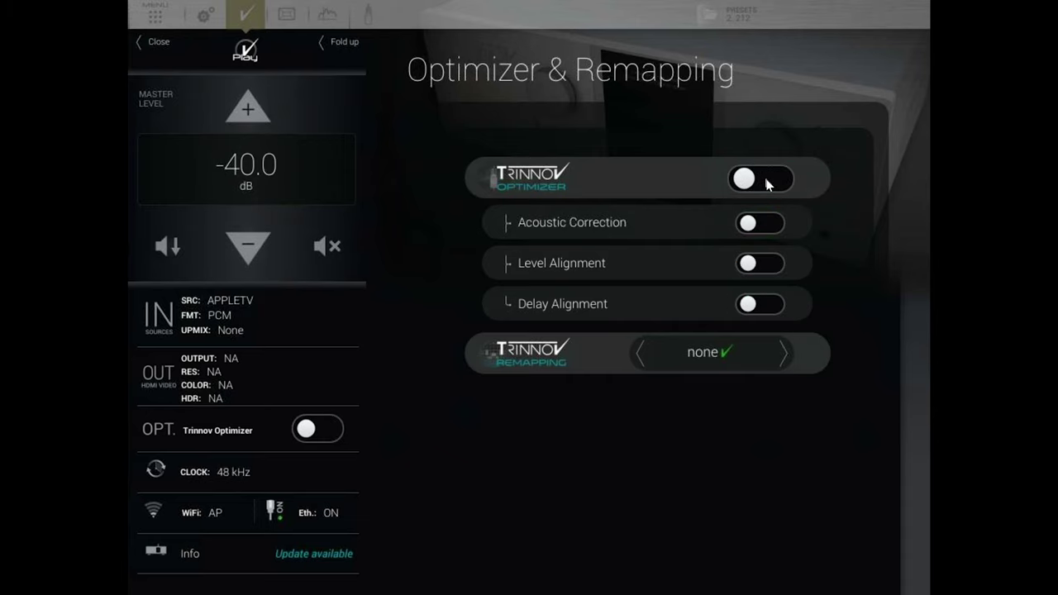
left_click(766, 180)
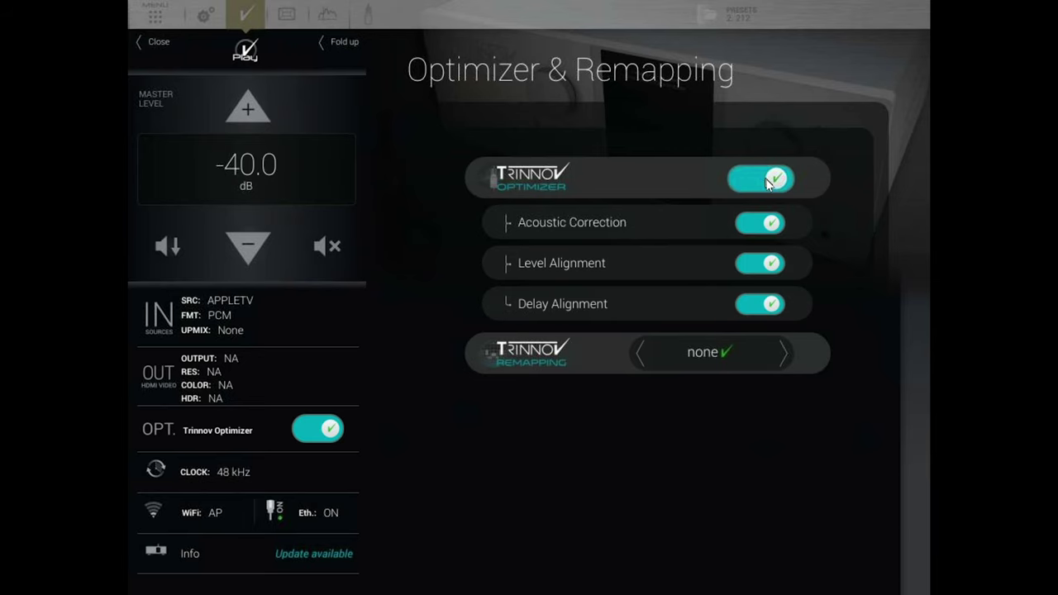
Switch Acoustic Correction, Level Alignment and Delay Alignment off individually and turn each one back on
left_click(767, 235)
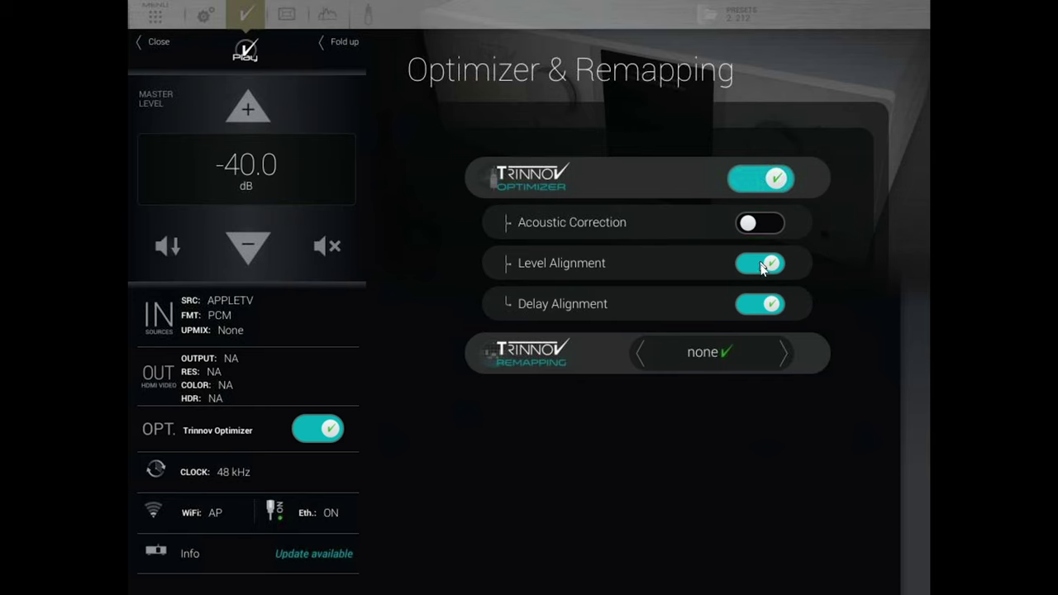
left_click(768, 223)
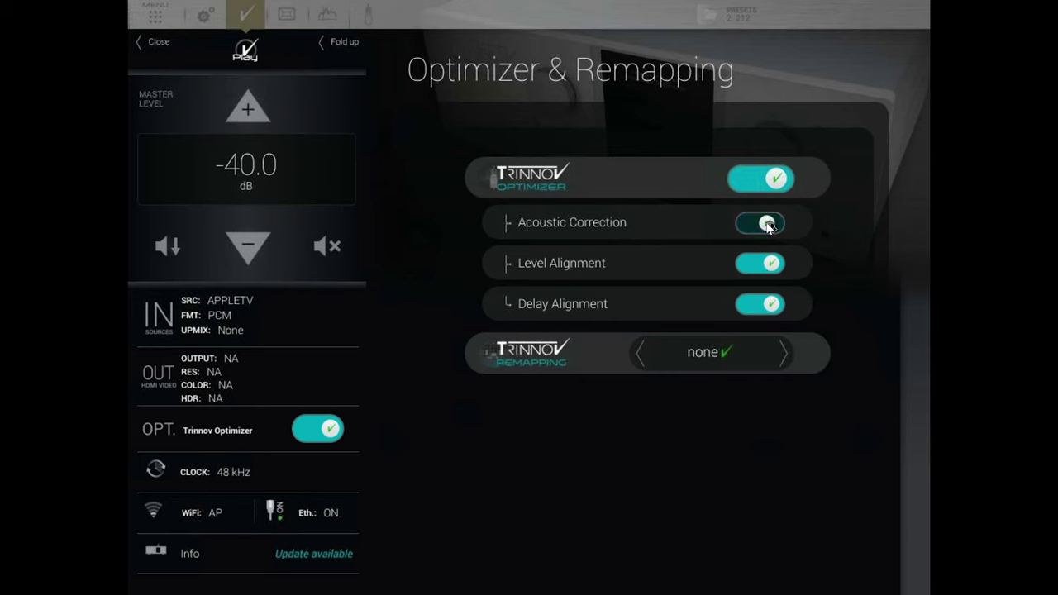
left_click(765, 265)
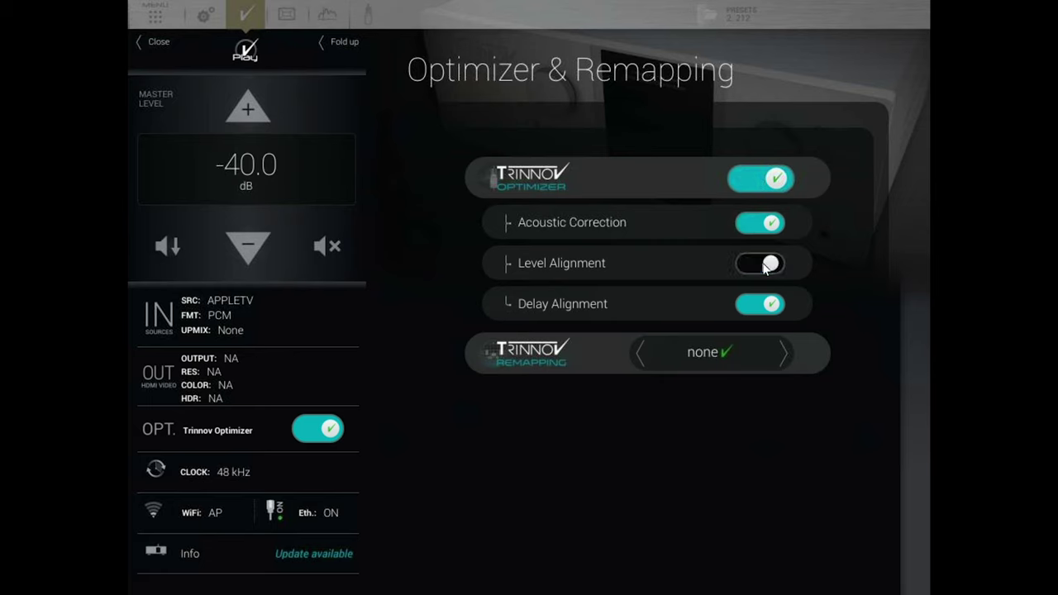
left_click(755, 306)
left_click(769, 265)
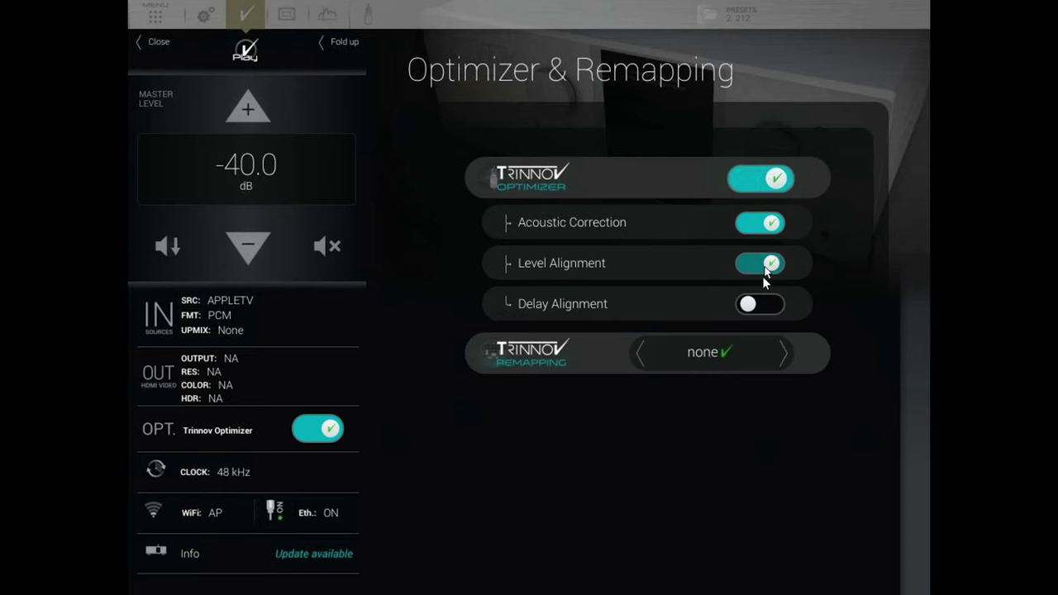
left_click(762, 305)
left_click(766, 228)
left_click(769, 224)
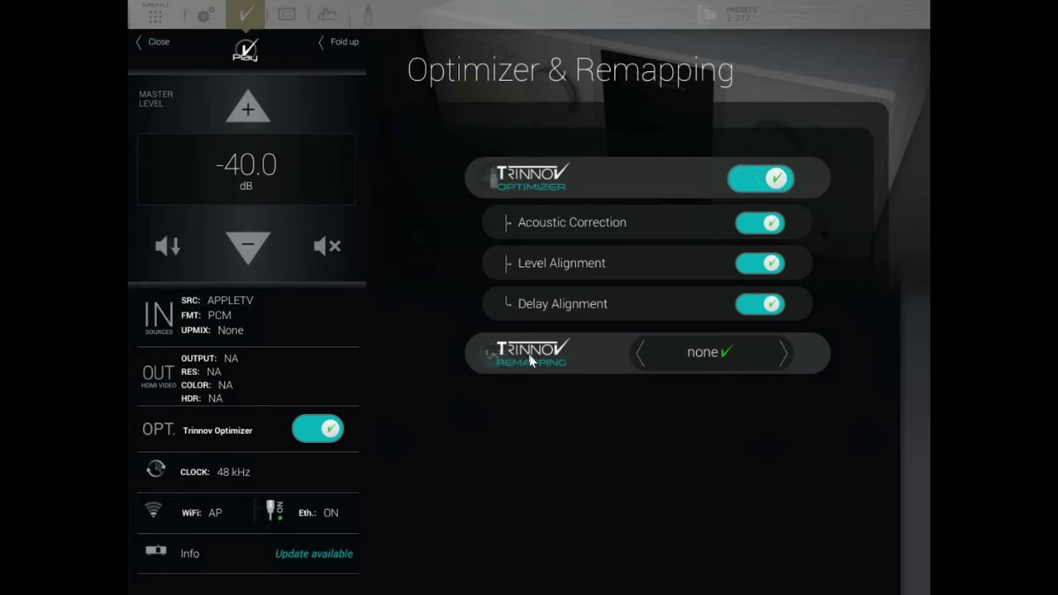
Cycle forward and back through the available Trinnov Remapping modes, including 3D
left_click(781, 357)
left_click(784, 355)
left_click(784, 356)
left_click(784, 355)
left_click(642, 354)
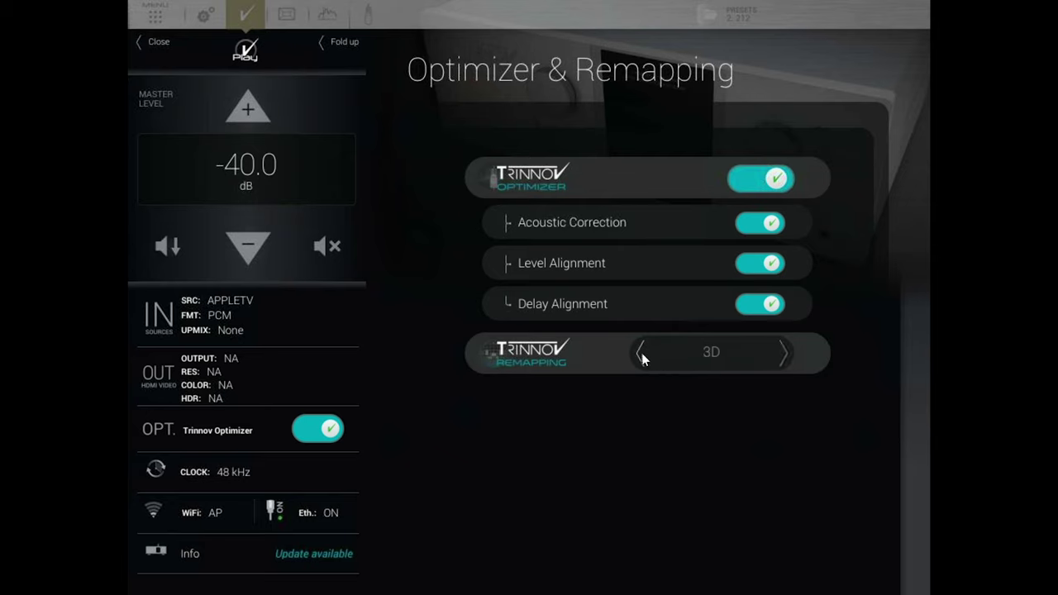
left_click(787, 353)
left_click(787, 354)
left_click(787, 354)
left_click(787, 354)
View the word clock settings and the WiFi, Ethernet and Service network information
left_click(226, 472)
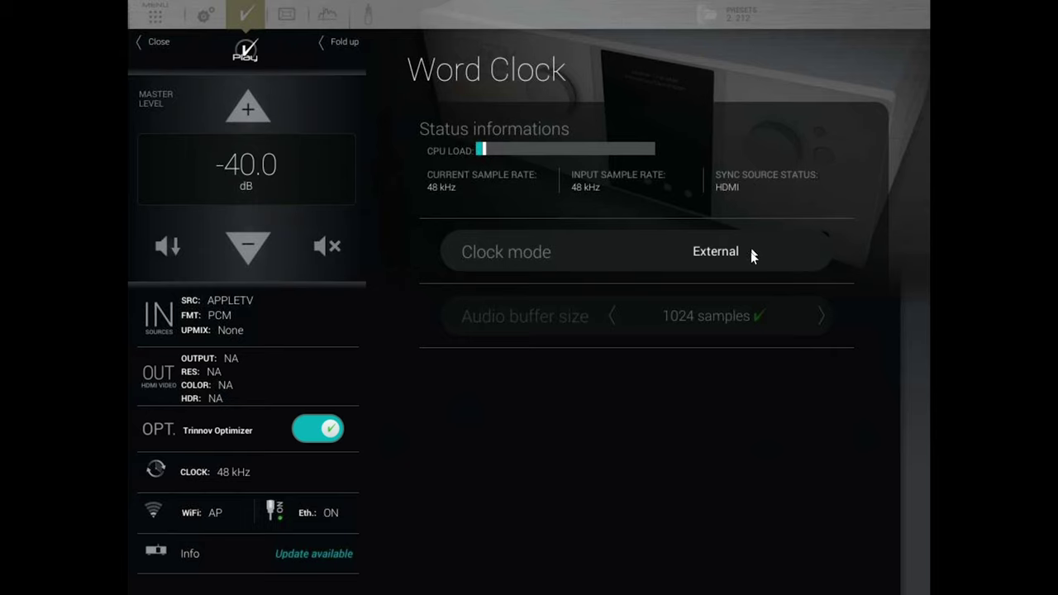
left_click(203, 516)
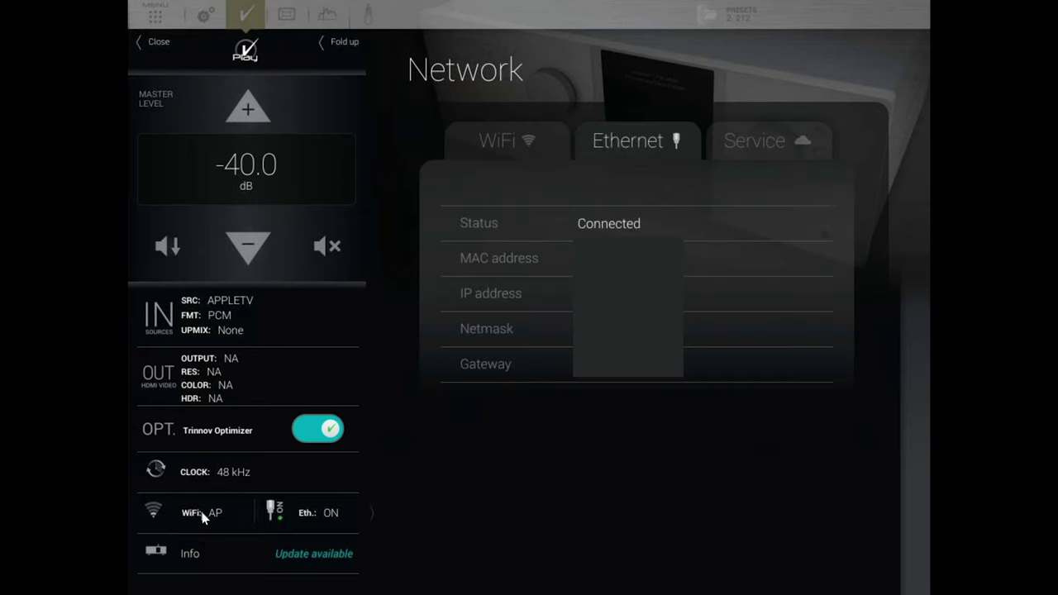
left_click(521, 142)
left_click(653, 141)
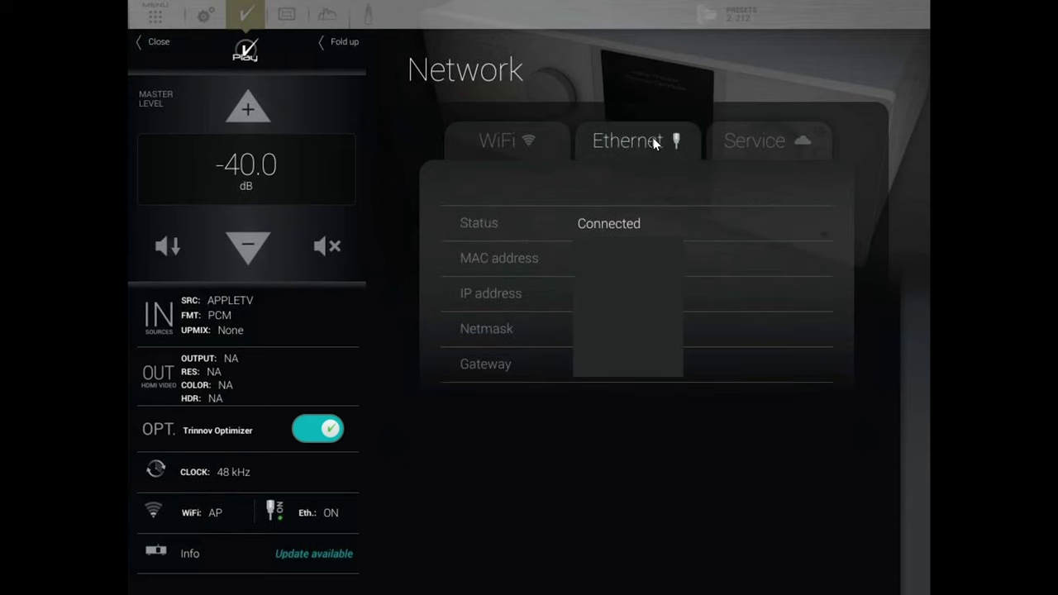
left_click(761, 143)
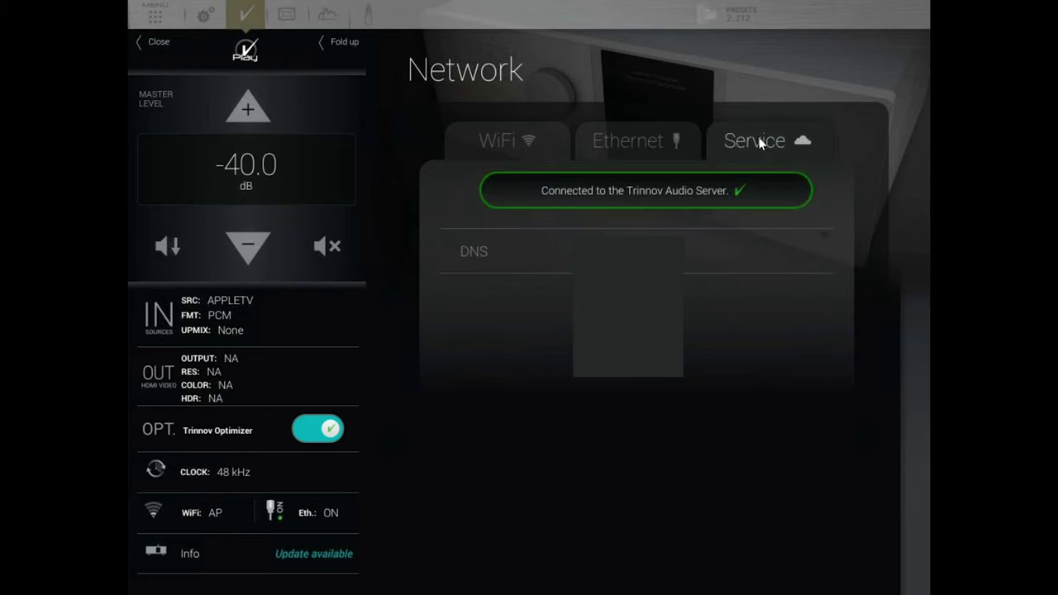
View the processor's version information and the available update with its release note
left_click(191, 553)
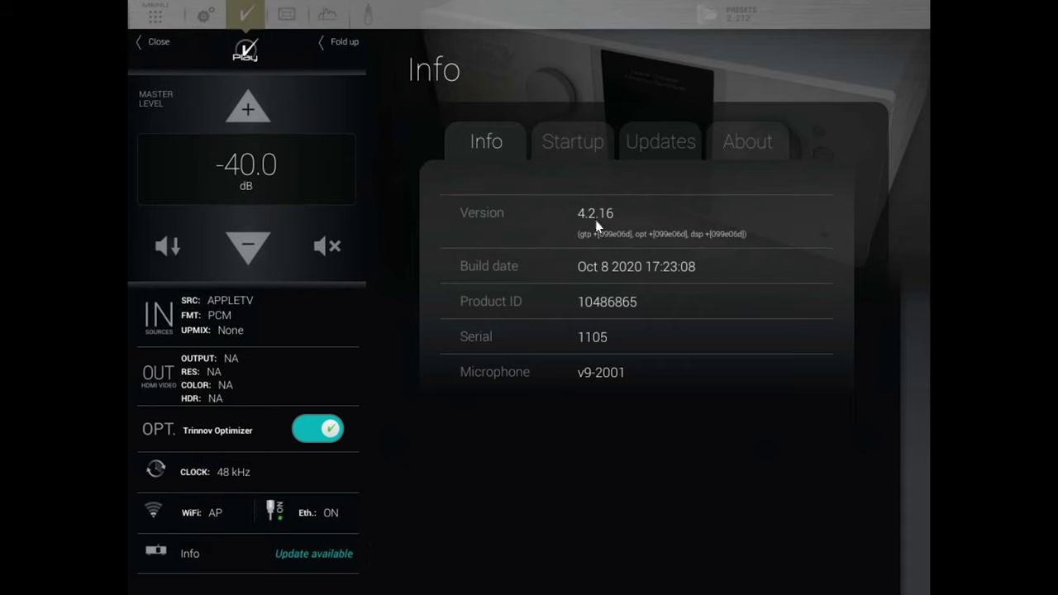
left_click(655, 146)
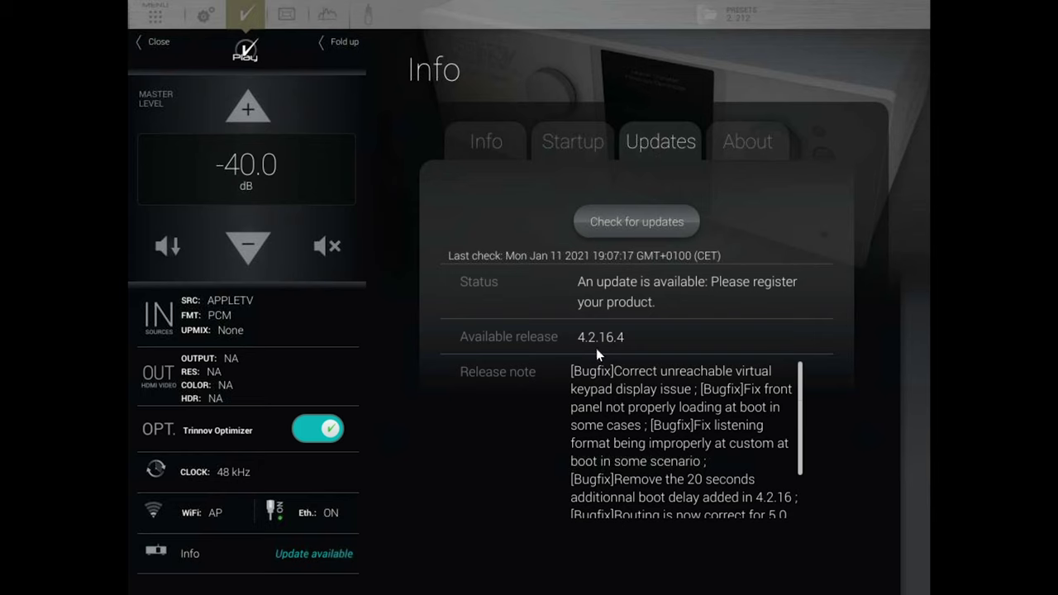
left_click_drag(802, 390, 518, 151)
left_click(518, 153)
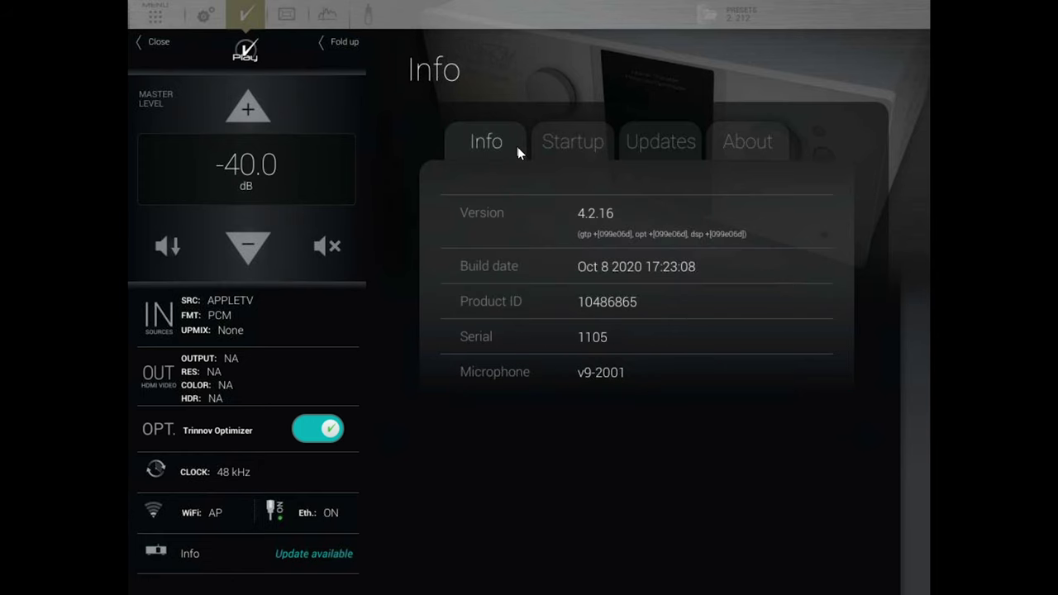
Review the startup settings for default preset, front panel light and keyboard layout, keeping English (United States) as the layout
left_click(564, 150)
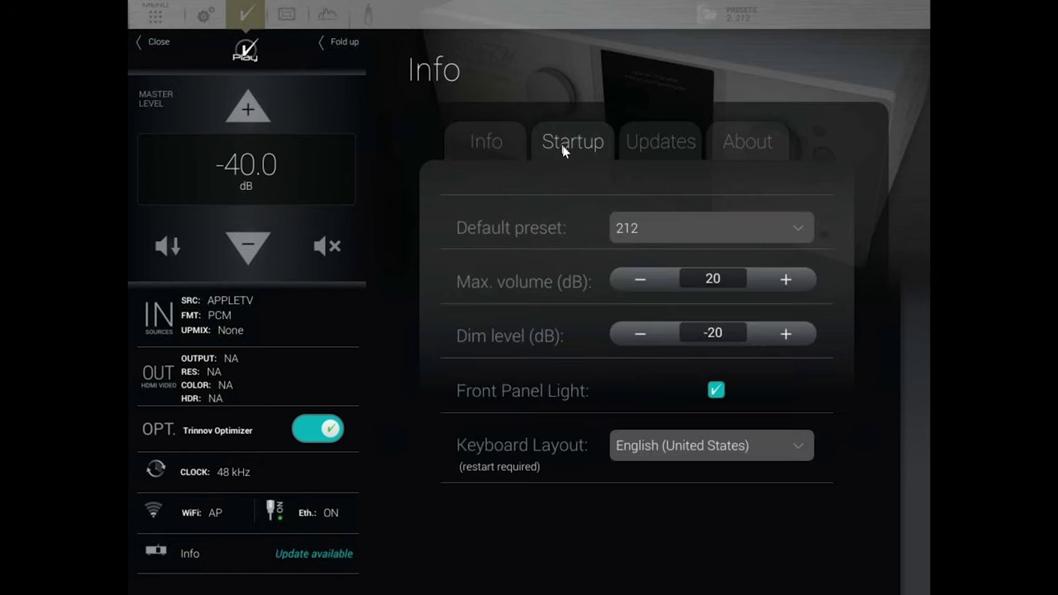
left_click(644, 231)
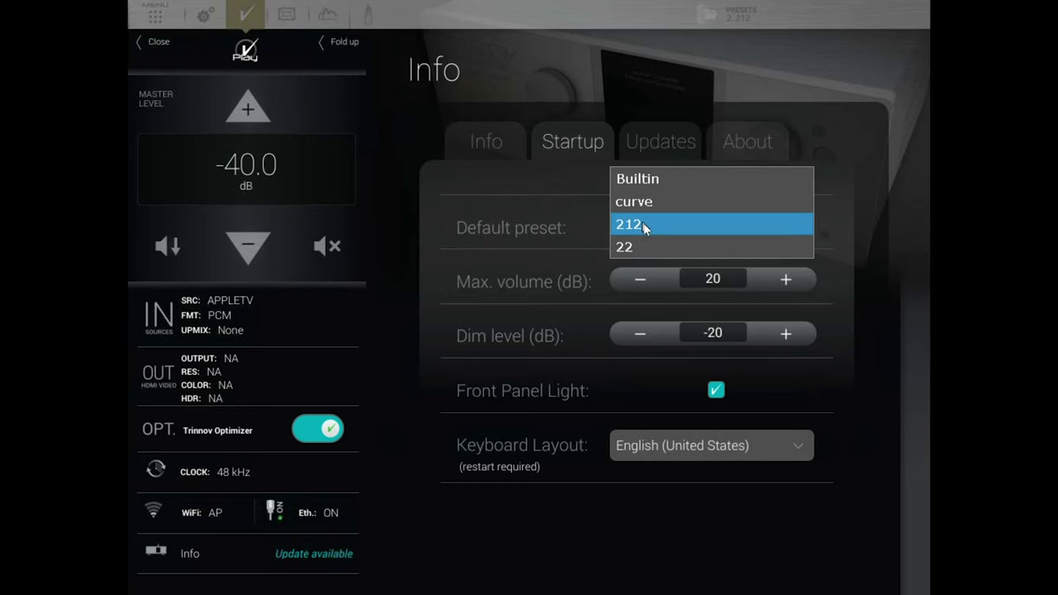
left_click(542, 244)
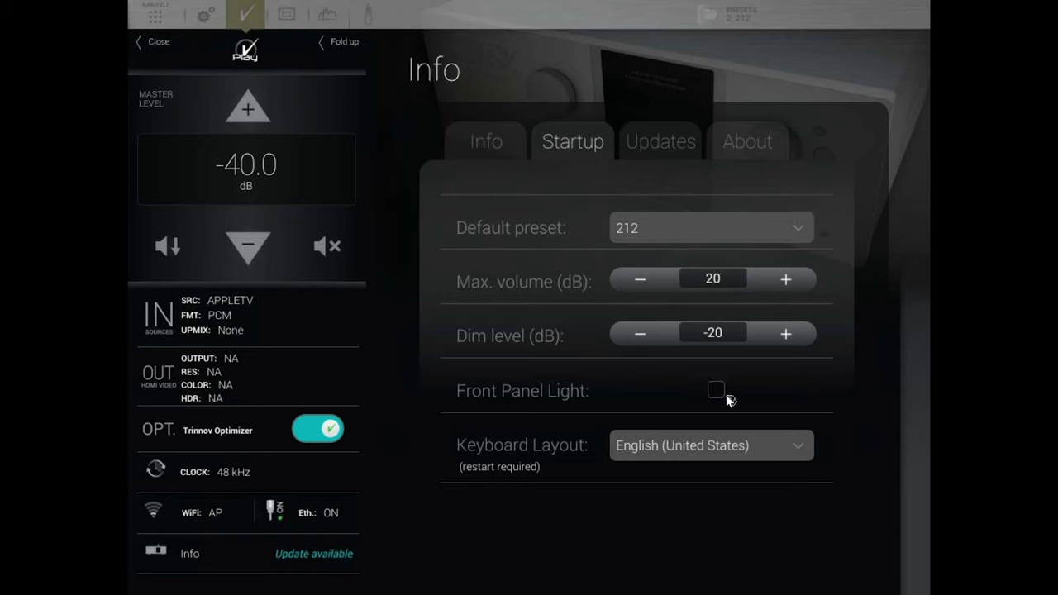
left_click(769, 450)
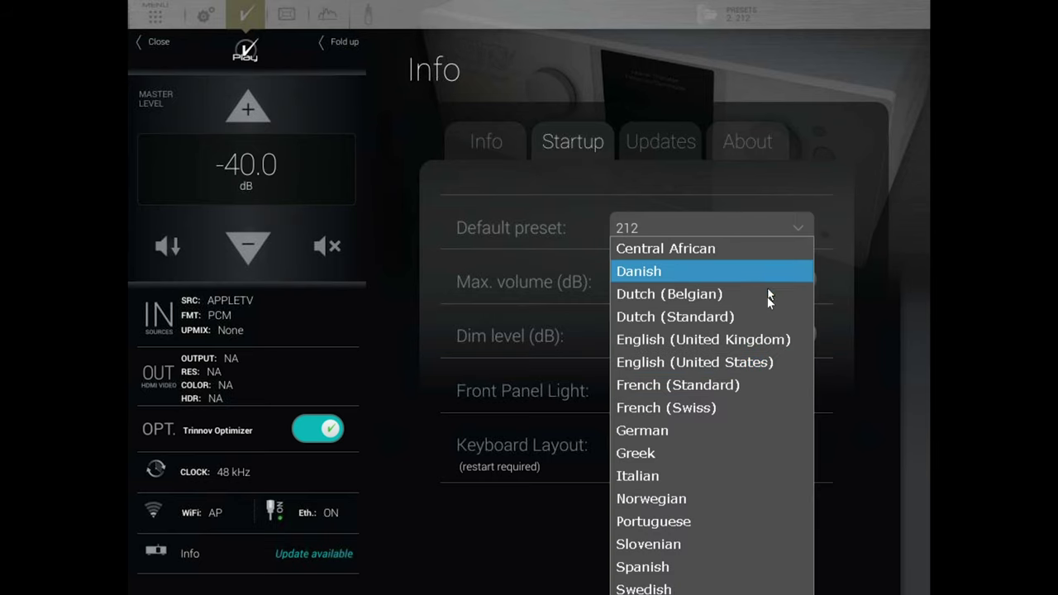
left_click(738, 362)
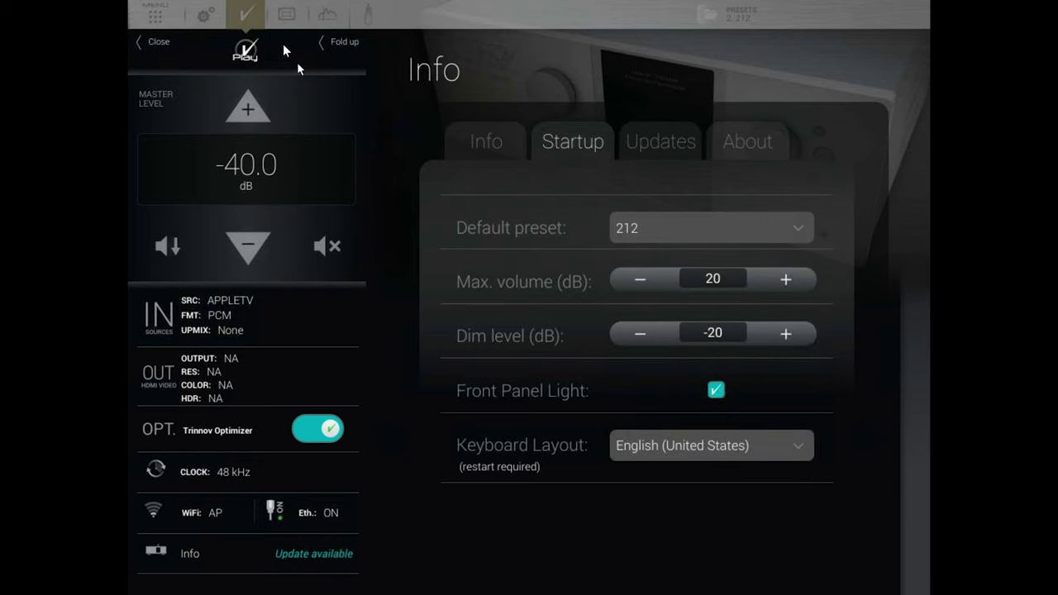
Open the speaker setup, look through the initial layout options, and reduce the room diagram to the small view
left_click(289, 15)
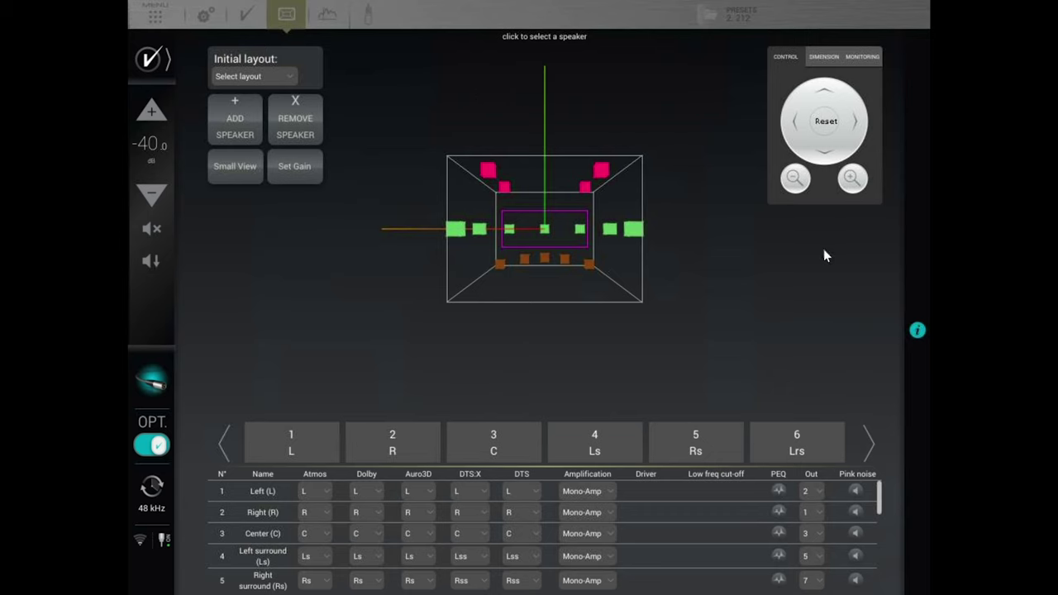
left_click(272, 78)
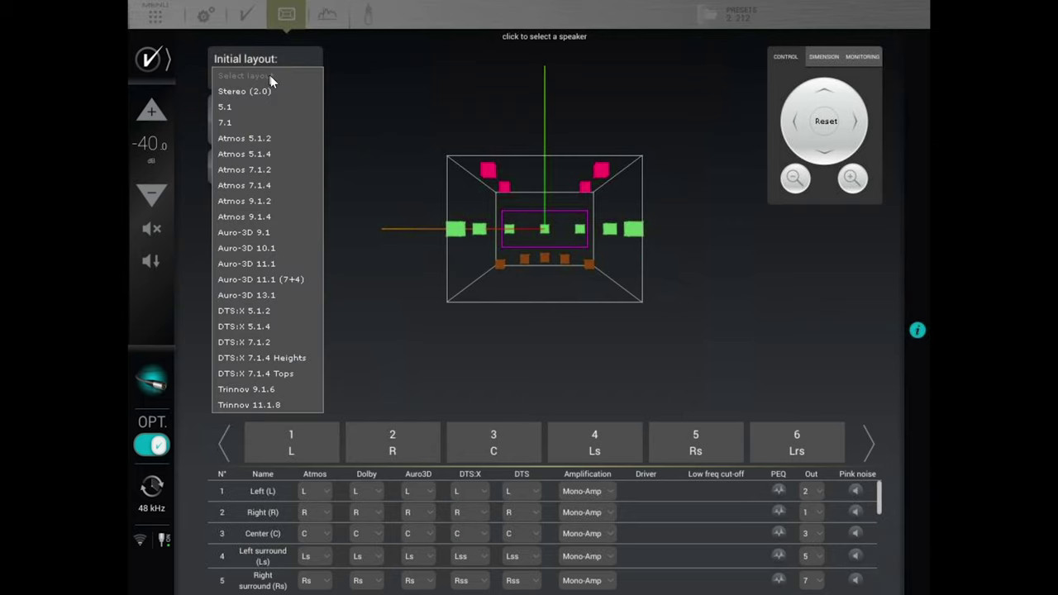
left_click(364, 101)
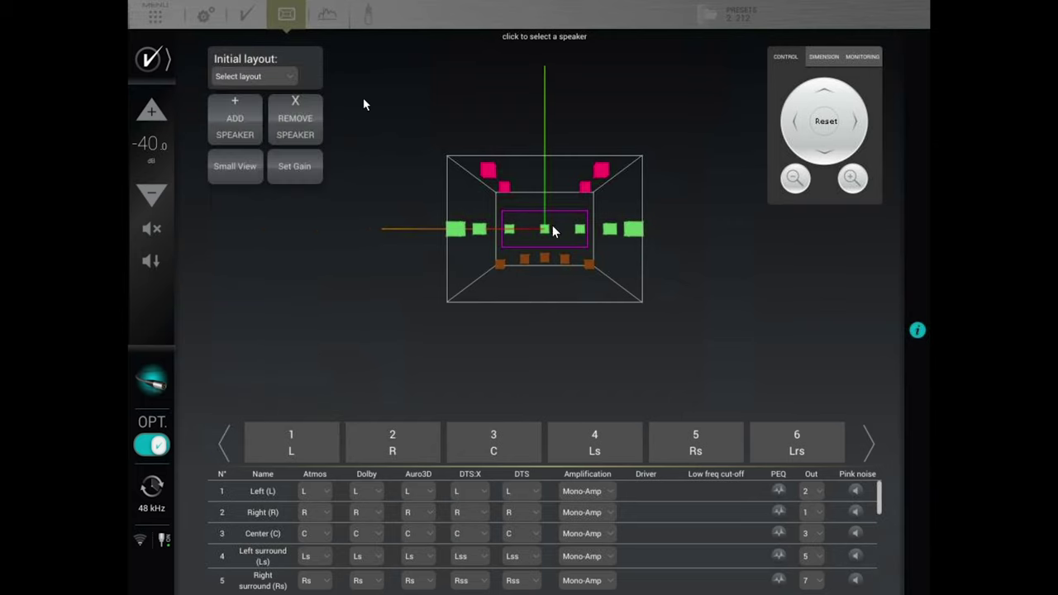
left_click(234, 175)
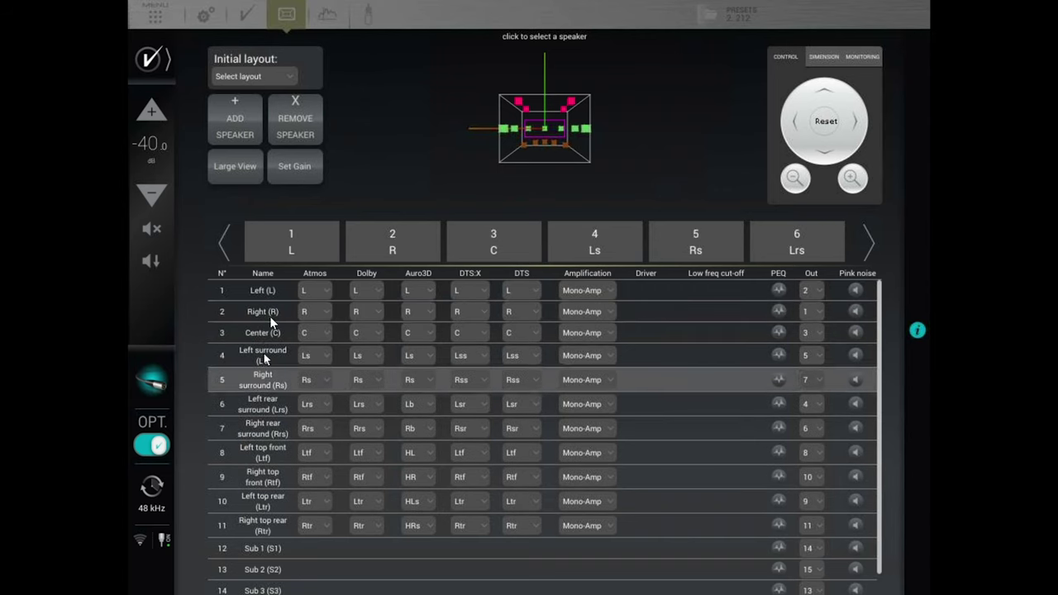
Route the Left speaker to output 24 and switch its pink noise on and off
left_click(814, 291)
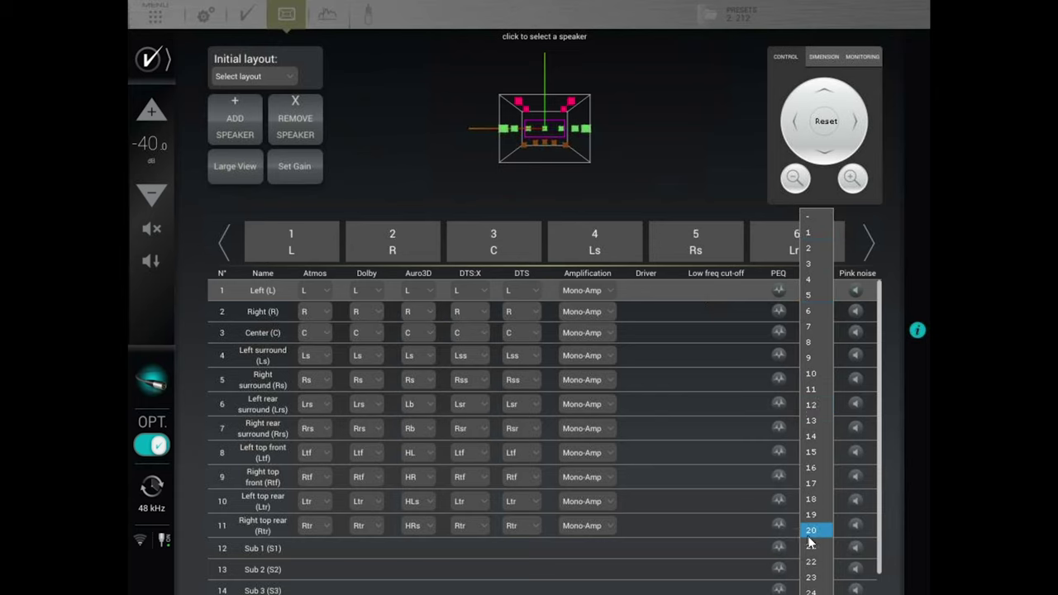
left_click(812, 592)
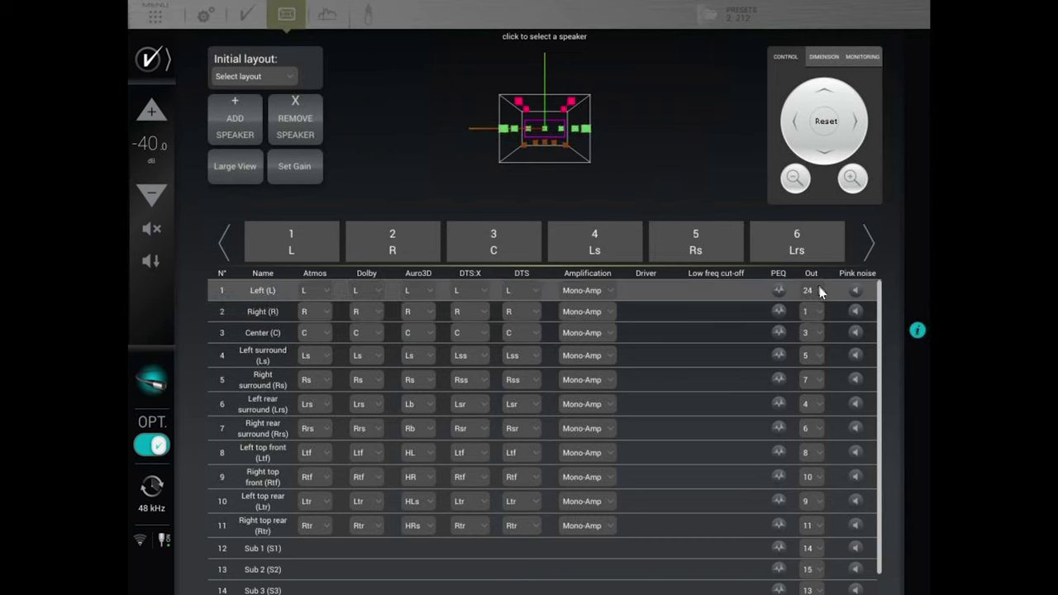
left_click(858, 291)
left_click(857, 291)
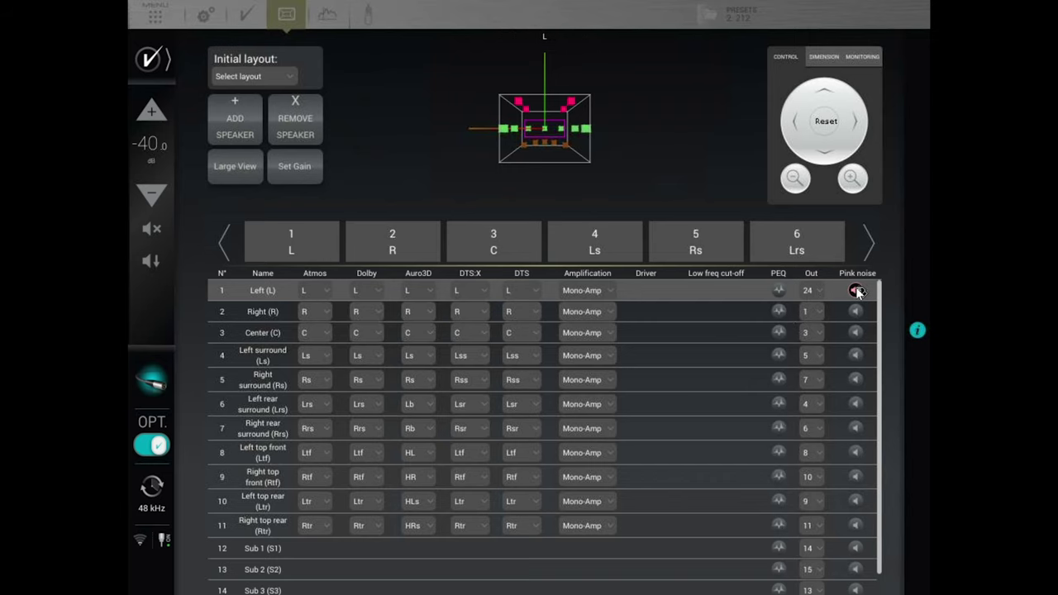
left_click(857, 291)
Route the Left speaker back to output 2
left_click(814, 291)
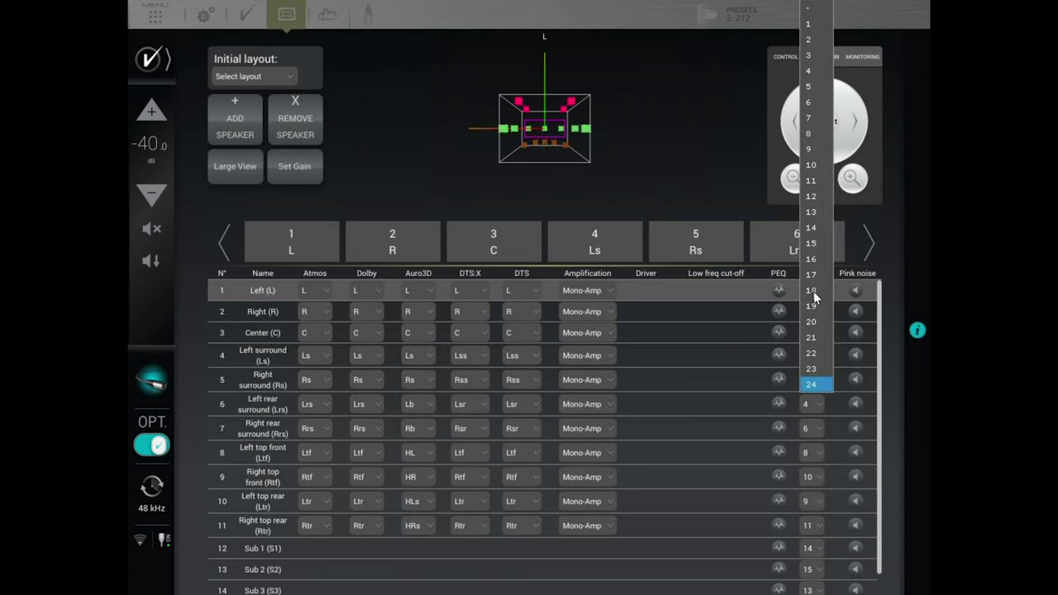
left_click(821, 41)
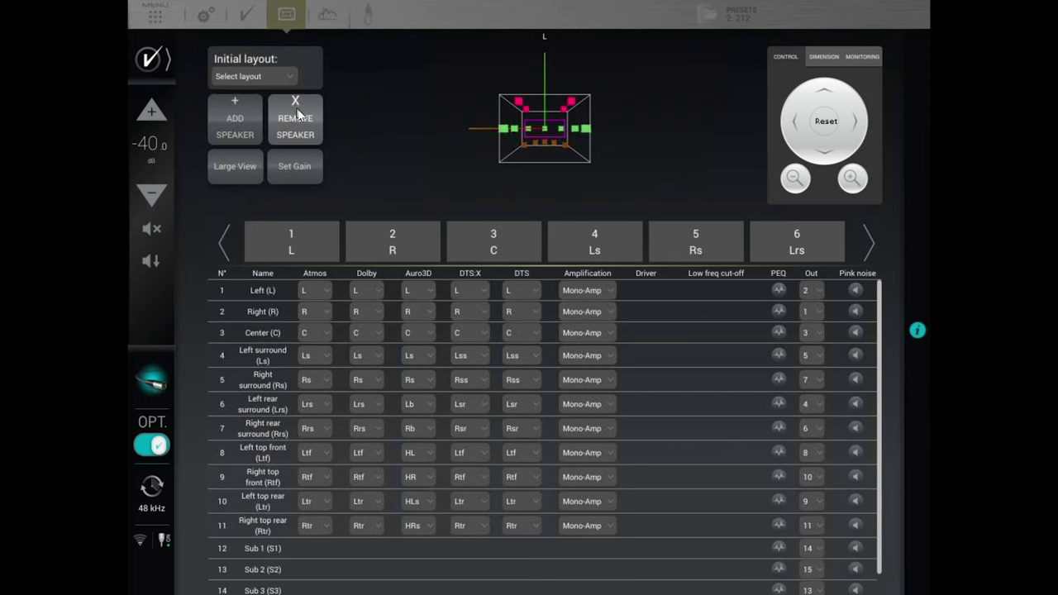
Add the top speaker (T) from the Auro 3D layout to the speaker setup
left_click(250, 116)
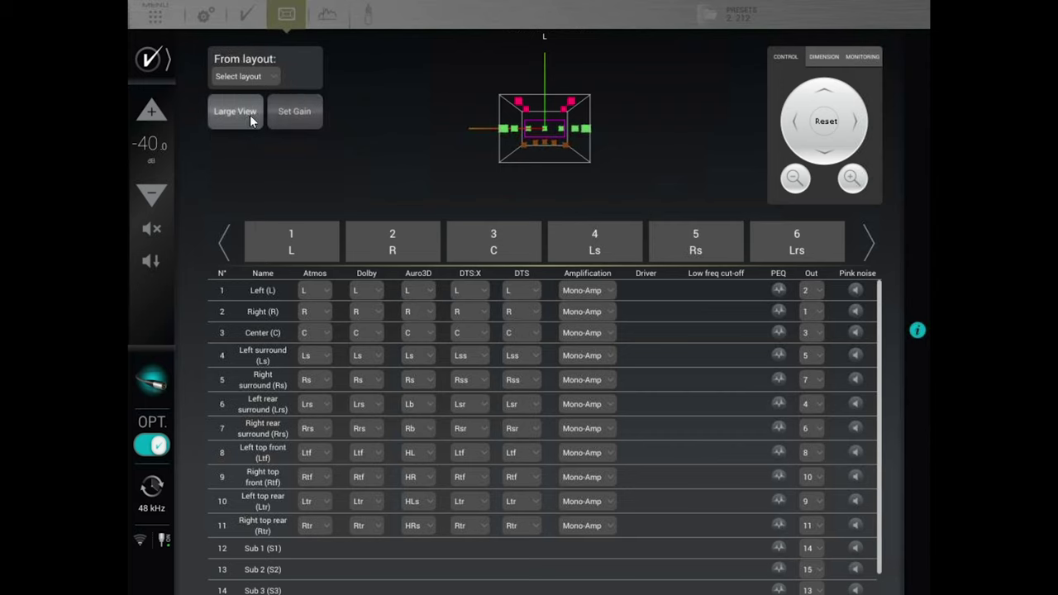
left_click(258, 74)
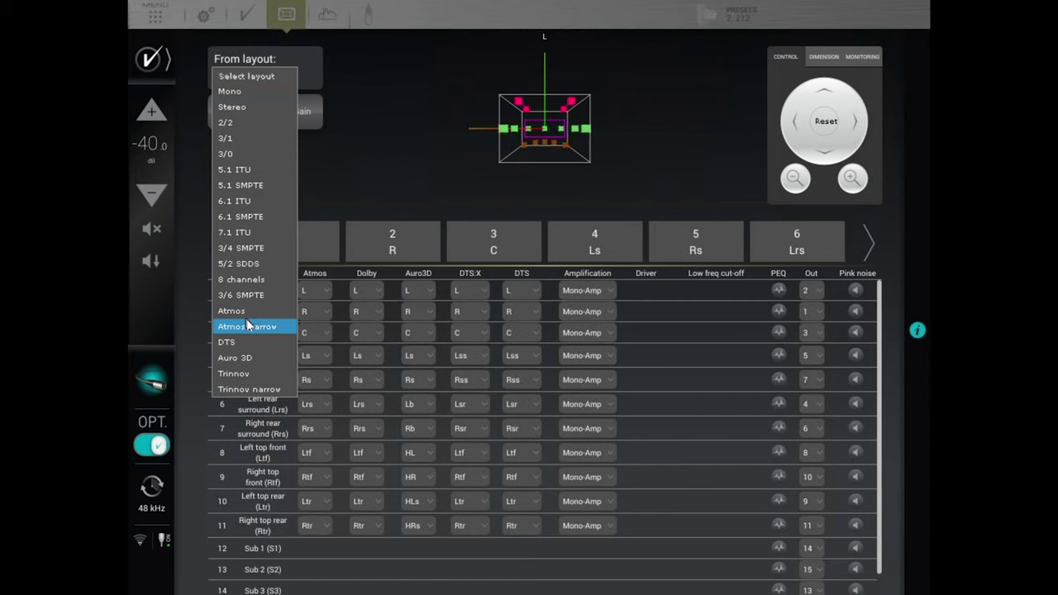
left_click(244, 357)
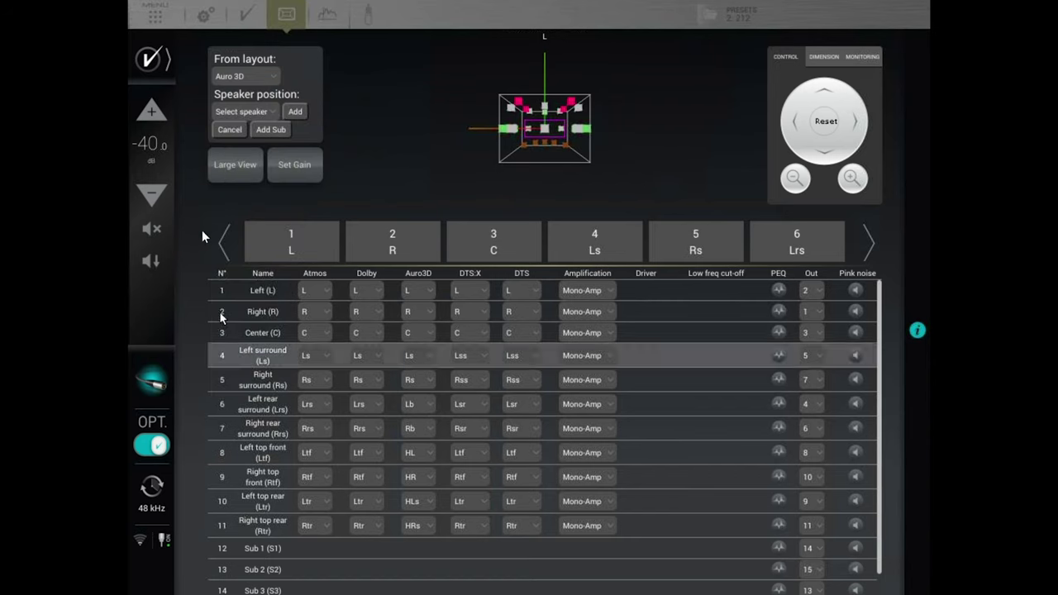
left_click(266, 111)
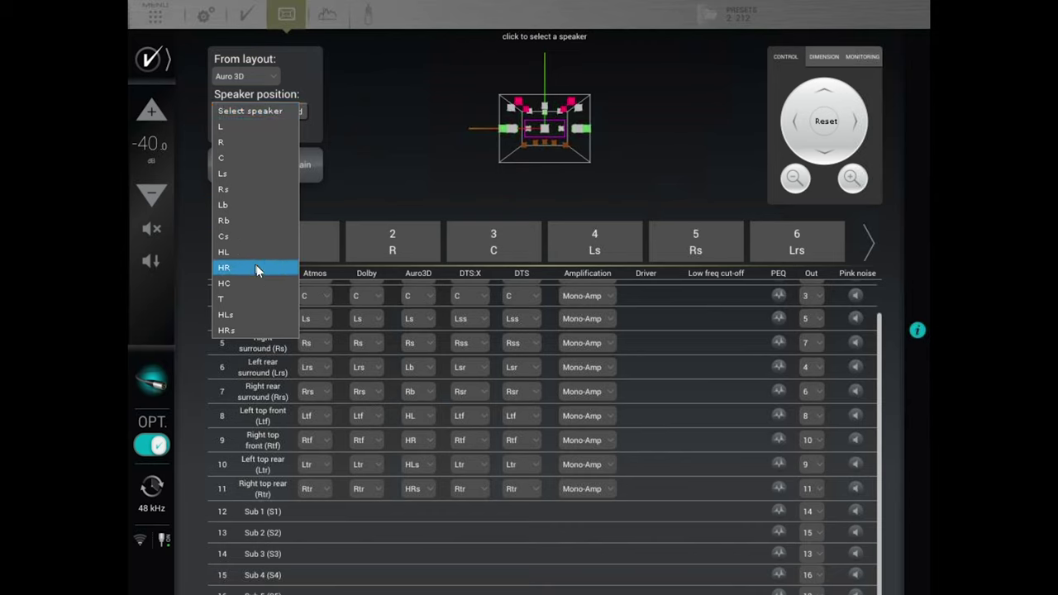
left_click(247, 299)
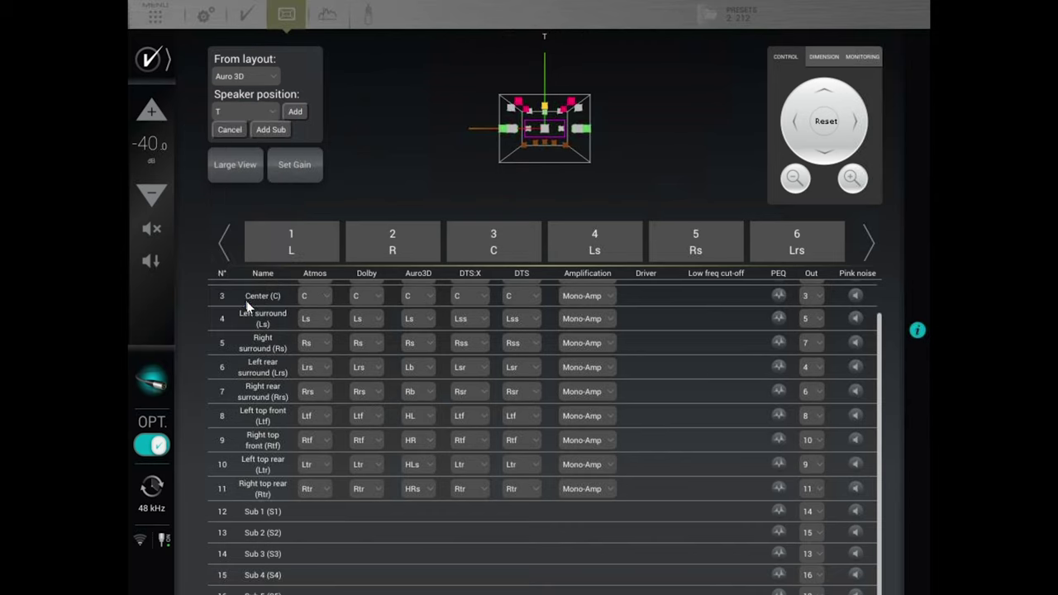
left_click(299, 113)
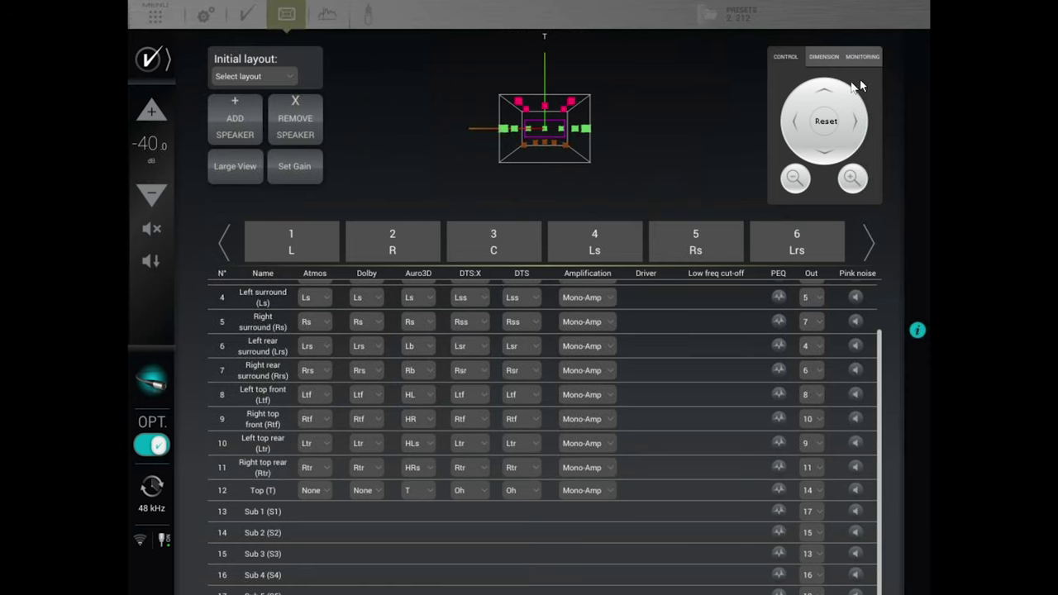
Select the Top (T) speaker in the speaker list and remove it from the setup
left_click(855, 182)
left_click(855, 182)
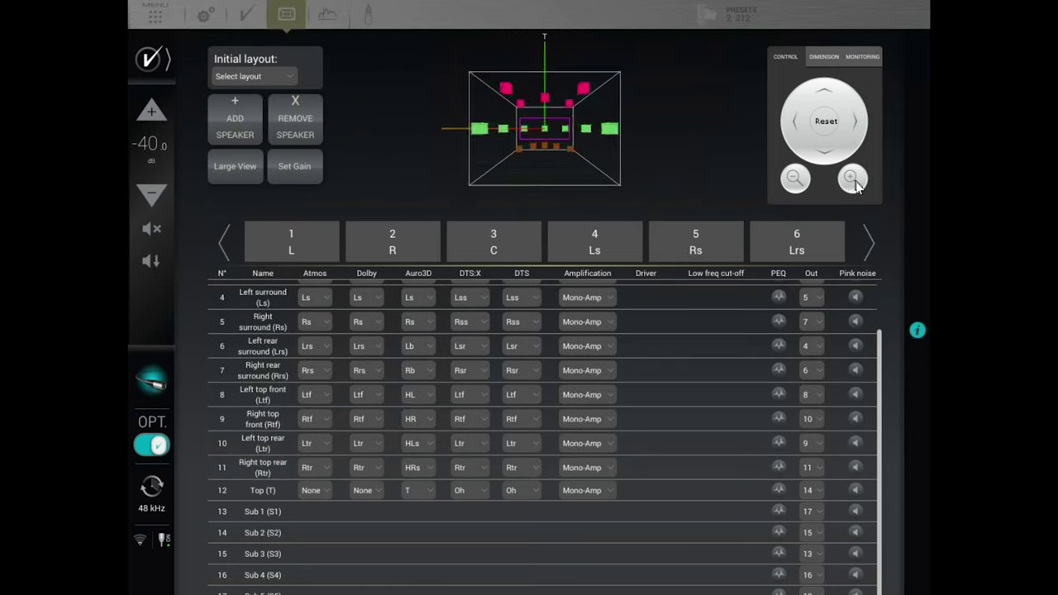
left_click(253, 494)
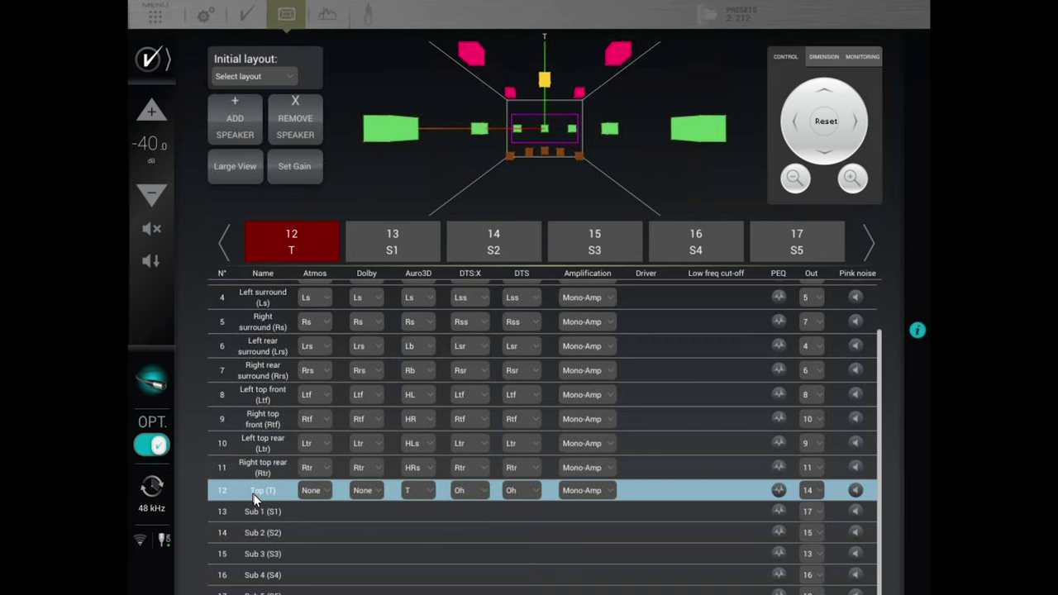
left_click(297, 122)
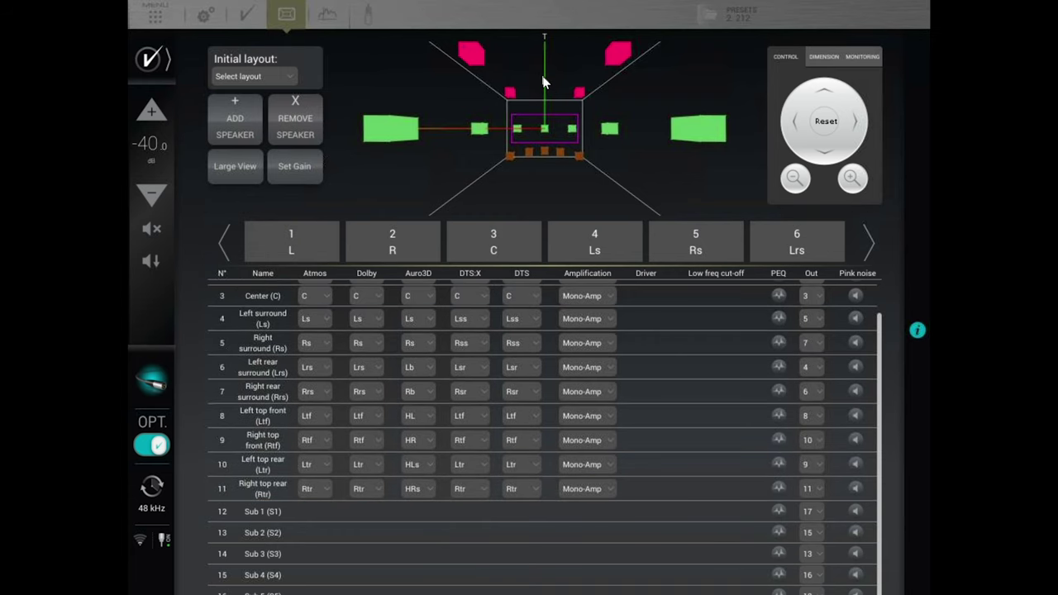
Add the Auro 3D speaker position T to the setup again
left_click(243, 122)
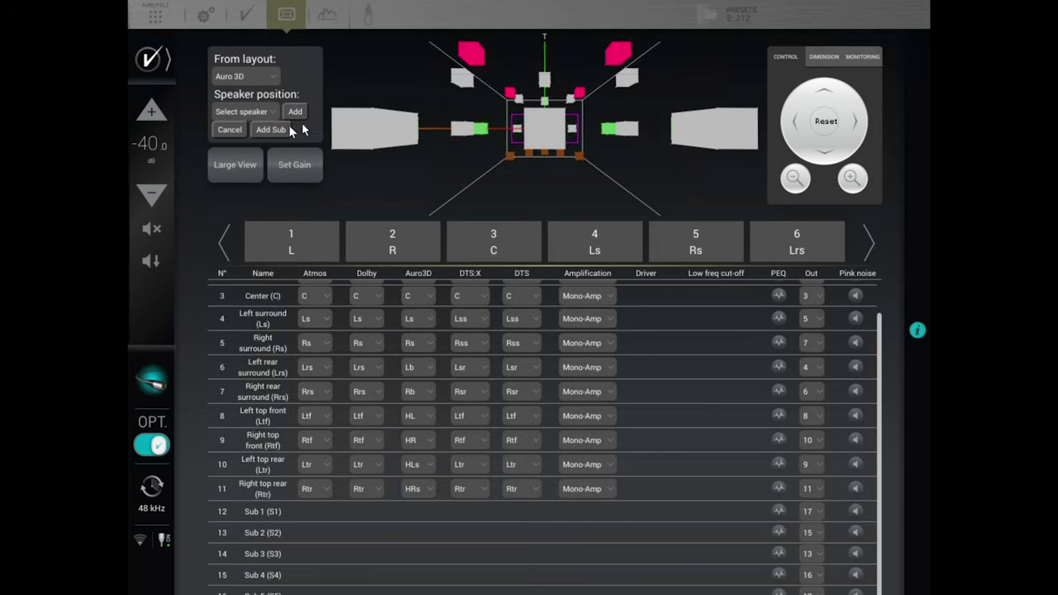
left_click(275, 111)
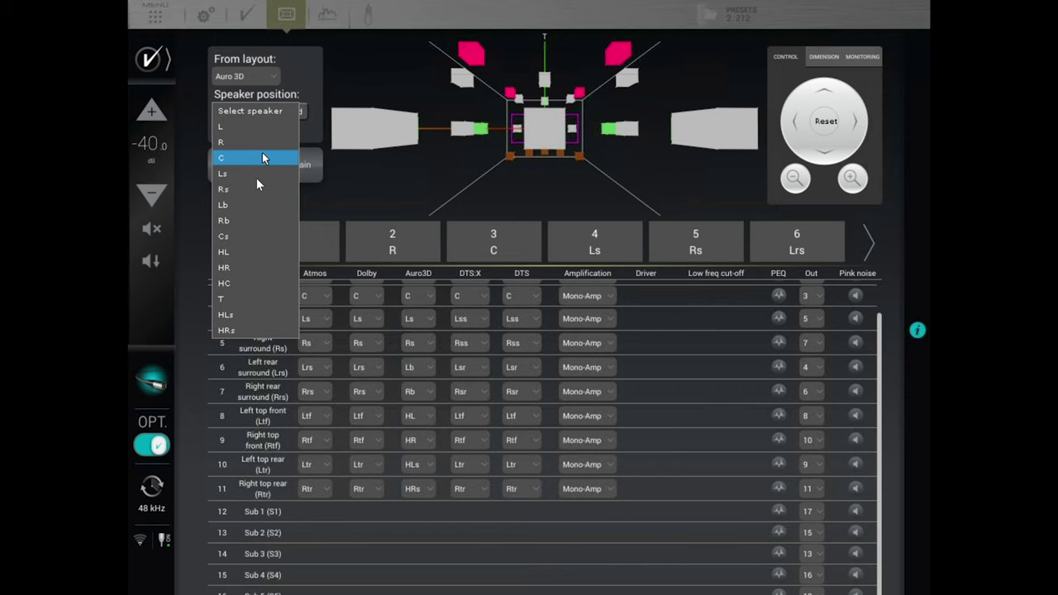
left_click(244, 297)
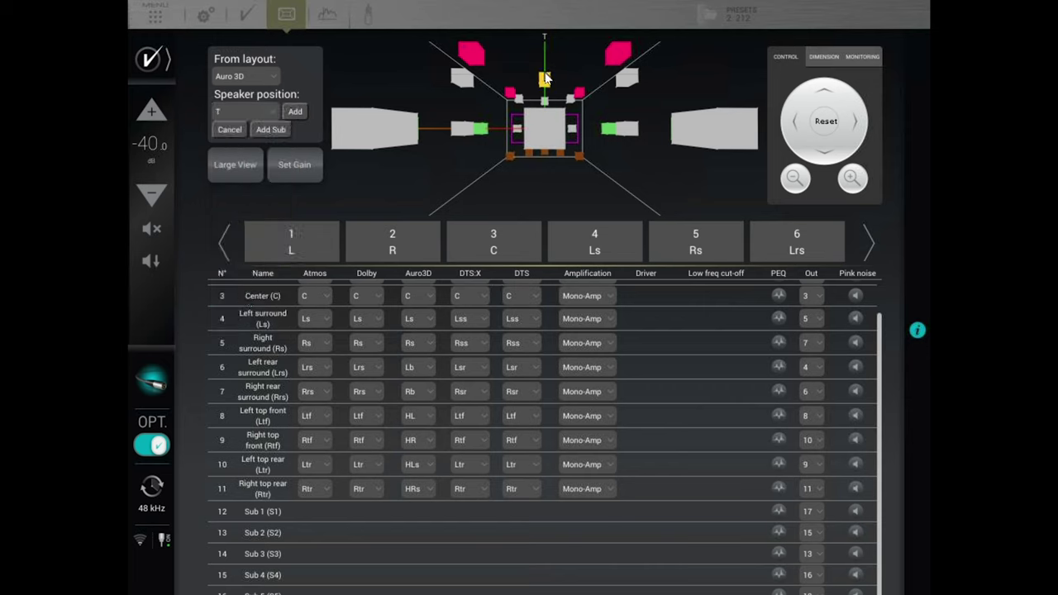
left_click(298, 115)
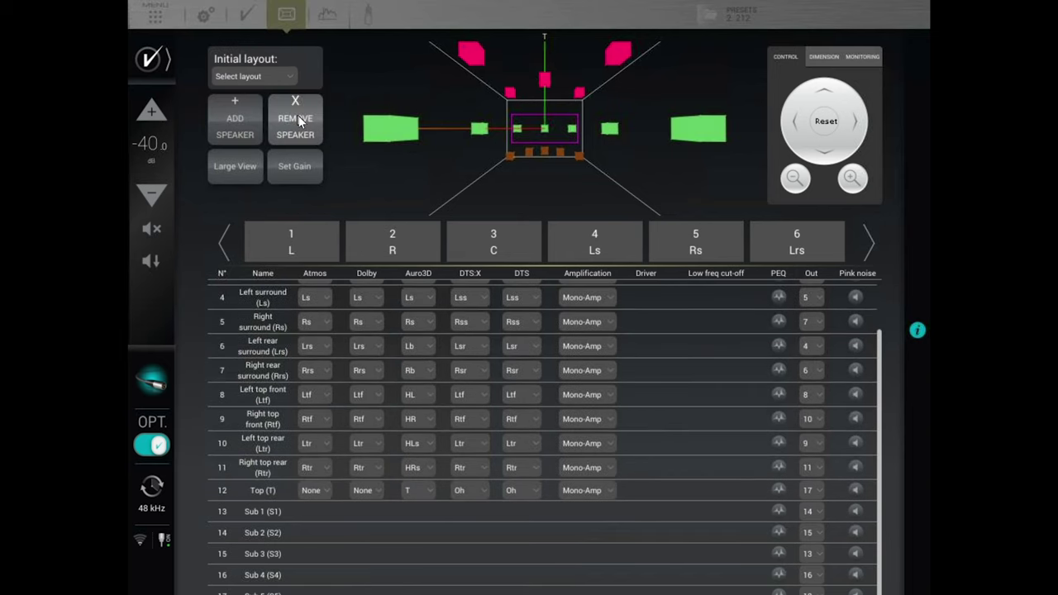
Select the Top (T) speaker in the speaker list and inspect its numbered tile and place in the 3D view
left_click(269, 495)
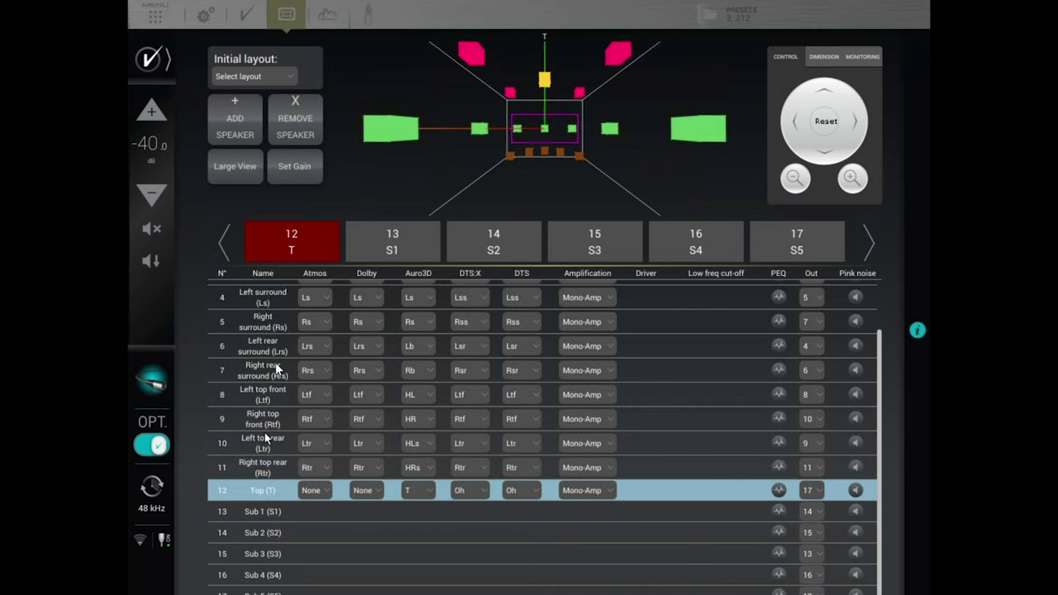
left_click(296, 245)
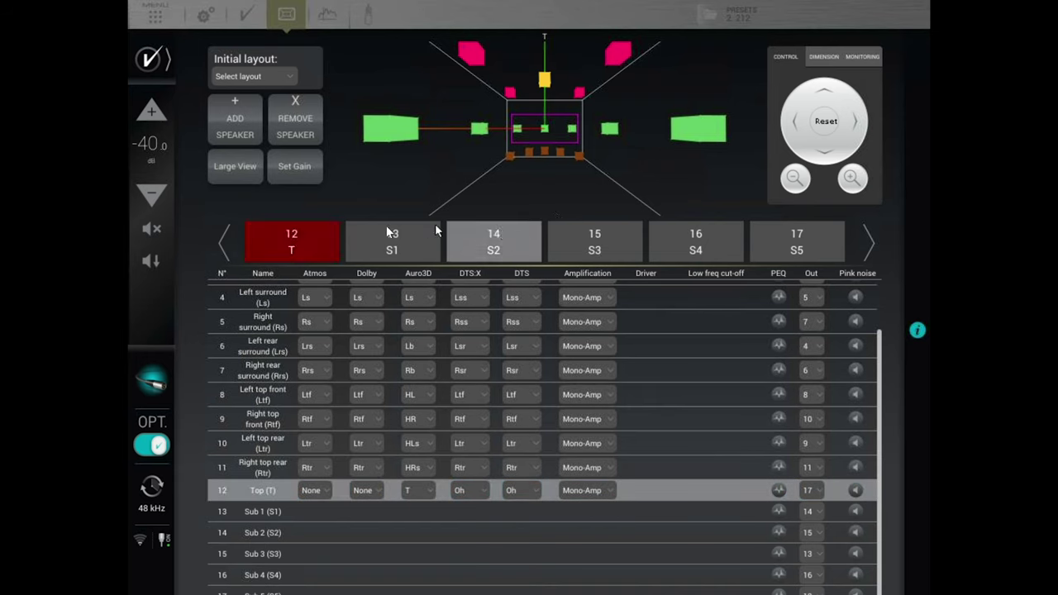
left_click(292, 238)
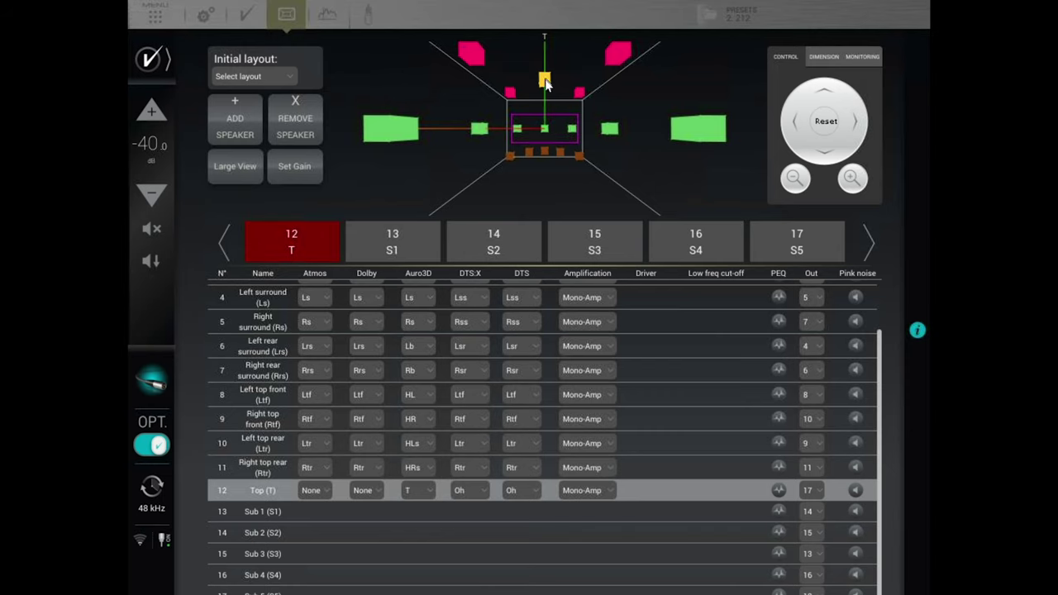
left_click(249, 496)
left_click_drag(249, 496, 307, 550)
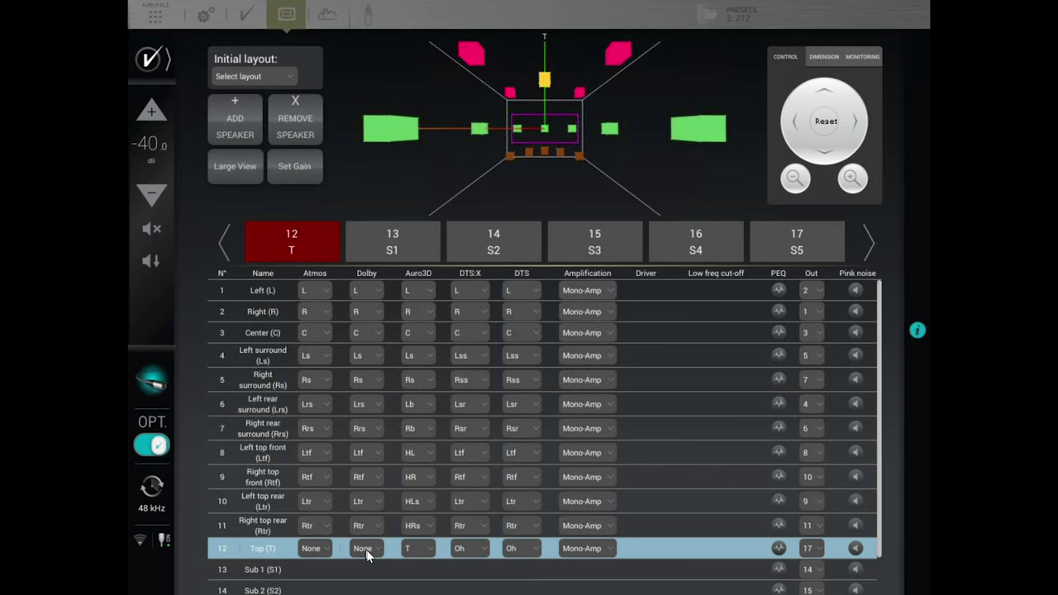
Review the position choices offered for the Top (T) speaker in the Auro3D, DTS:X and DTS formats
left_click(419, 552)
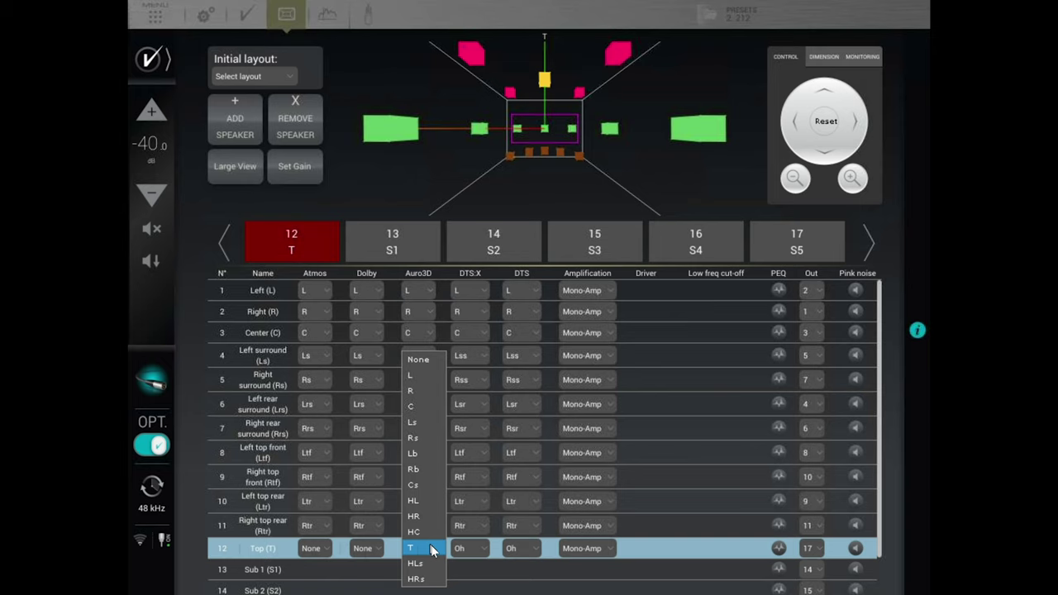
left_click(432, 551)
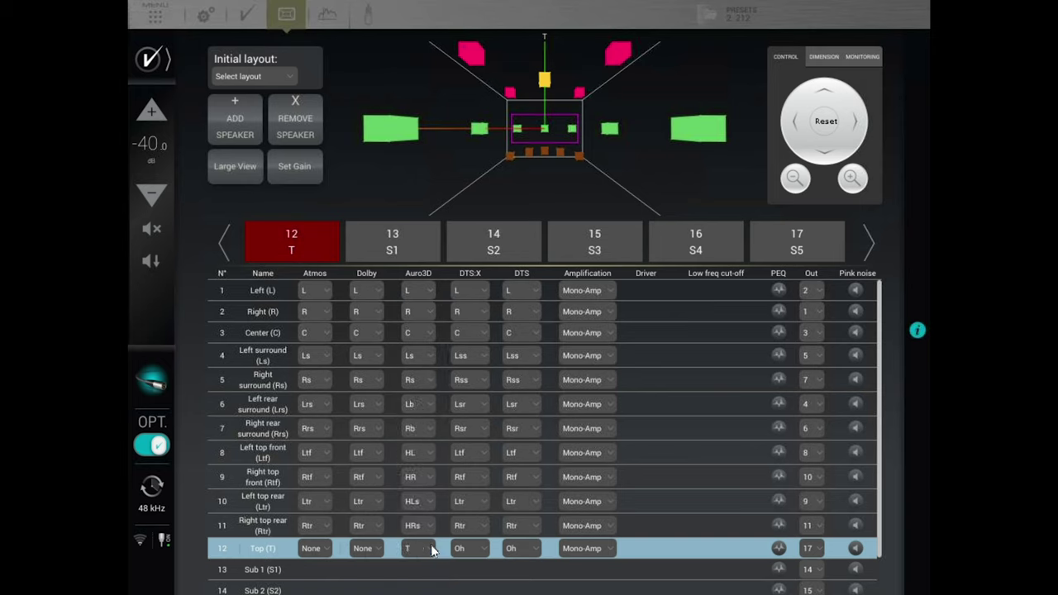
left_click(478, 557)
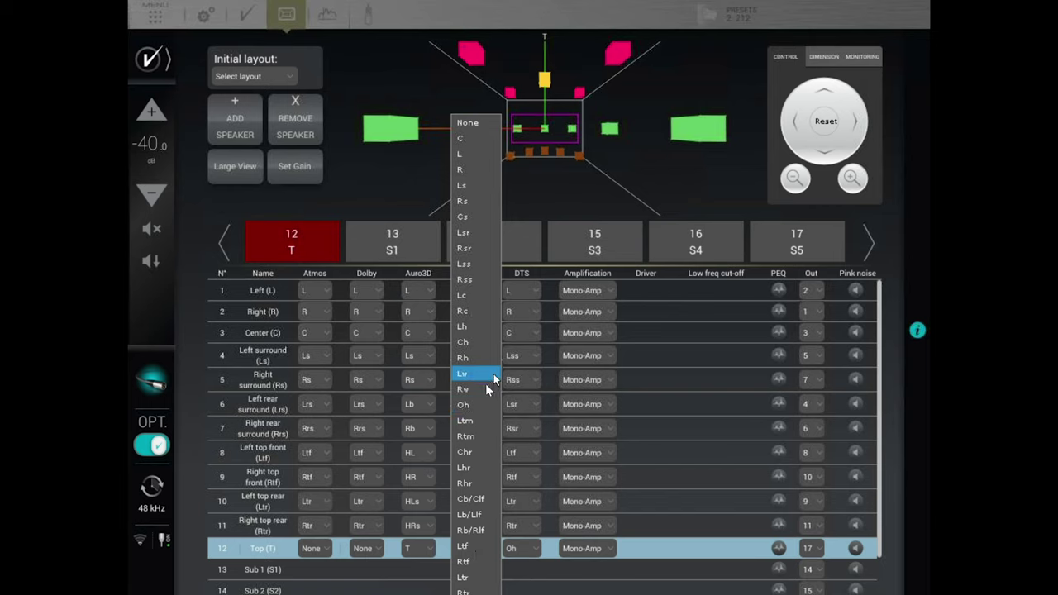
left_click(531, 547)
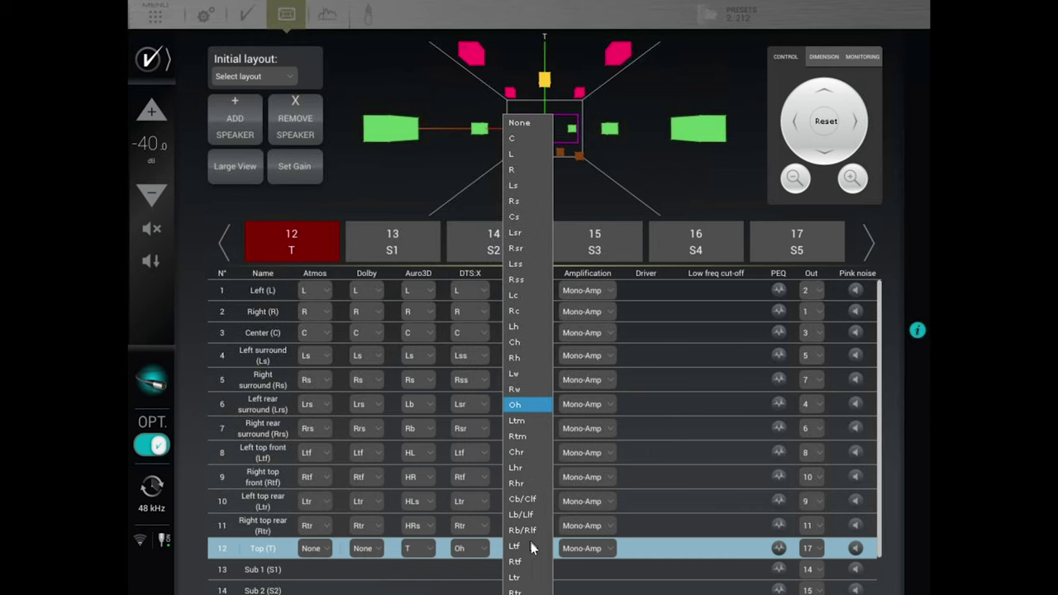
left_click(590, 571)
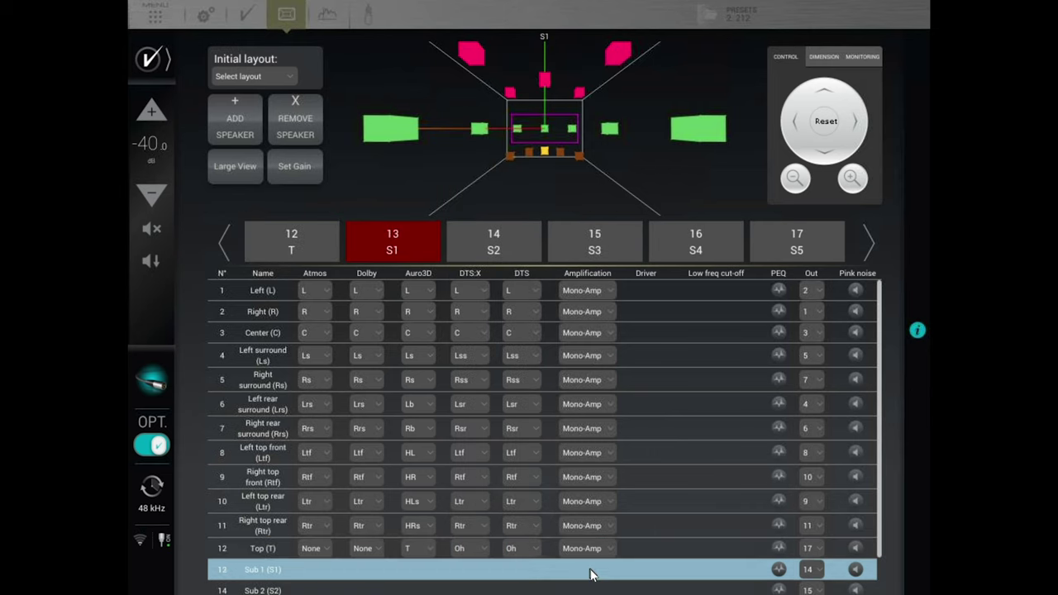
Assign the Top (T) speaker to Rtm for Atmos and Ltr for Dolby
left_click(313, 555)
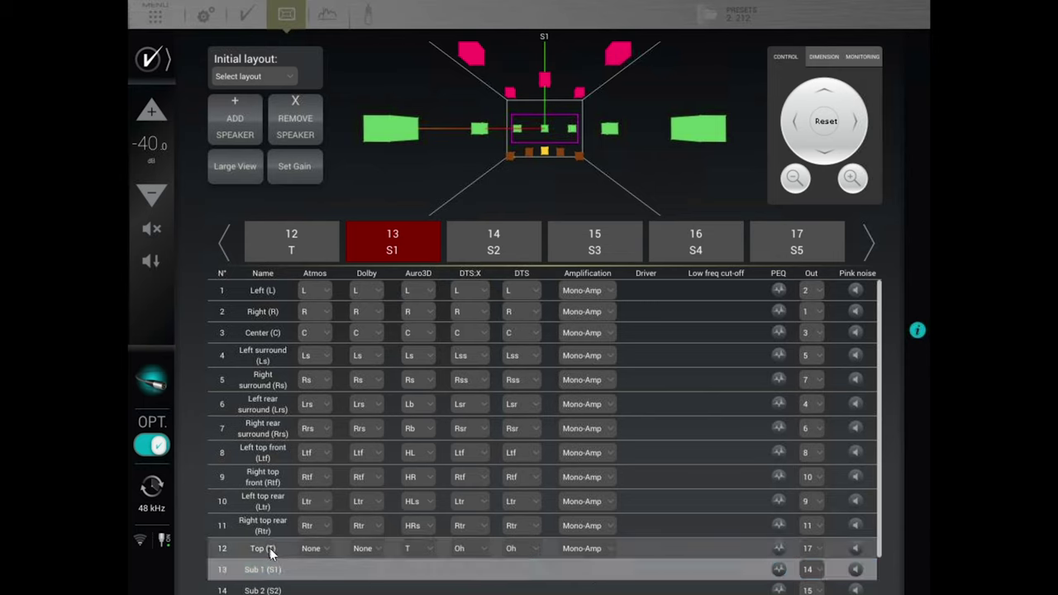
left_click(271, 552)
left_click(314, 552)
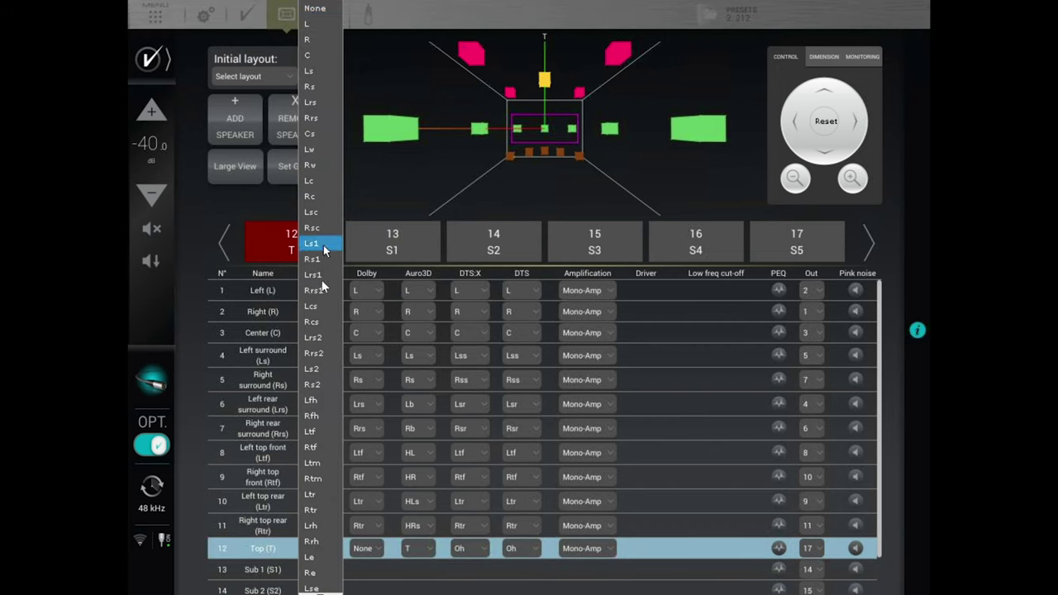
left_click(314, 479)
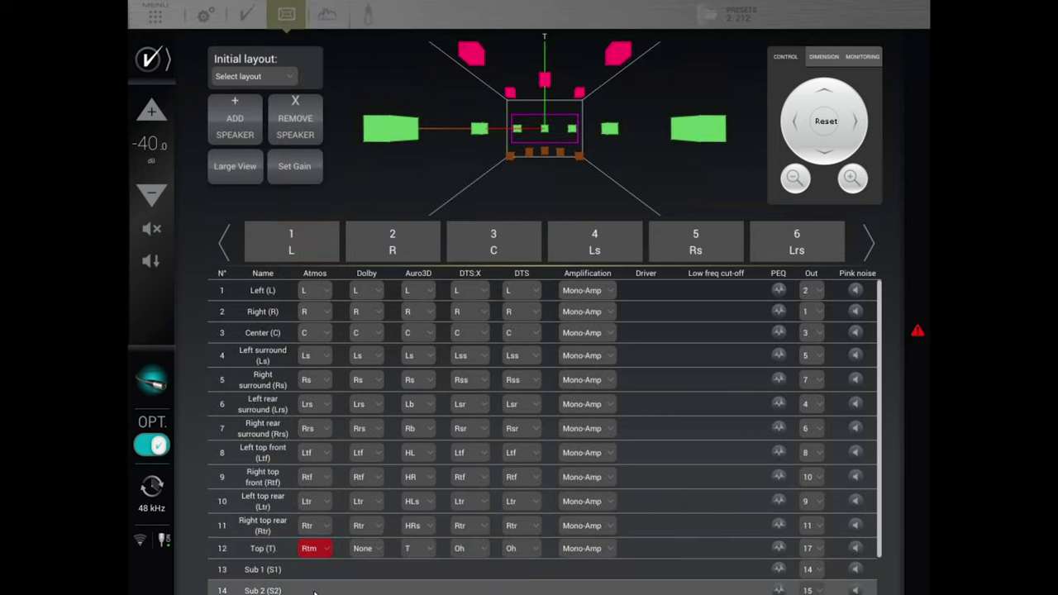
left_click(278, 550)
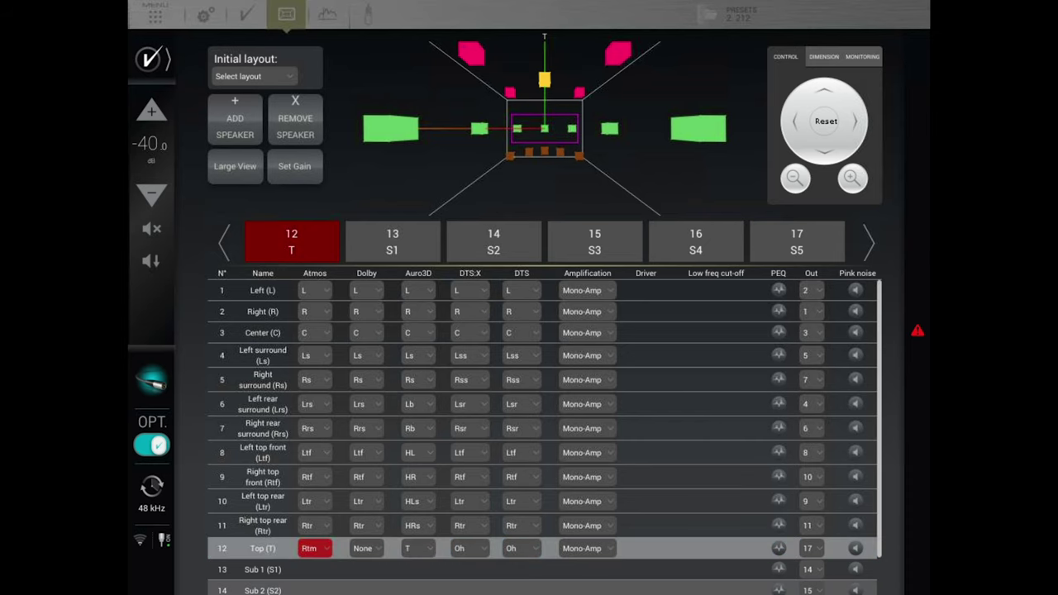
left_click(381, 548)
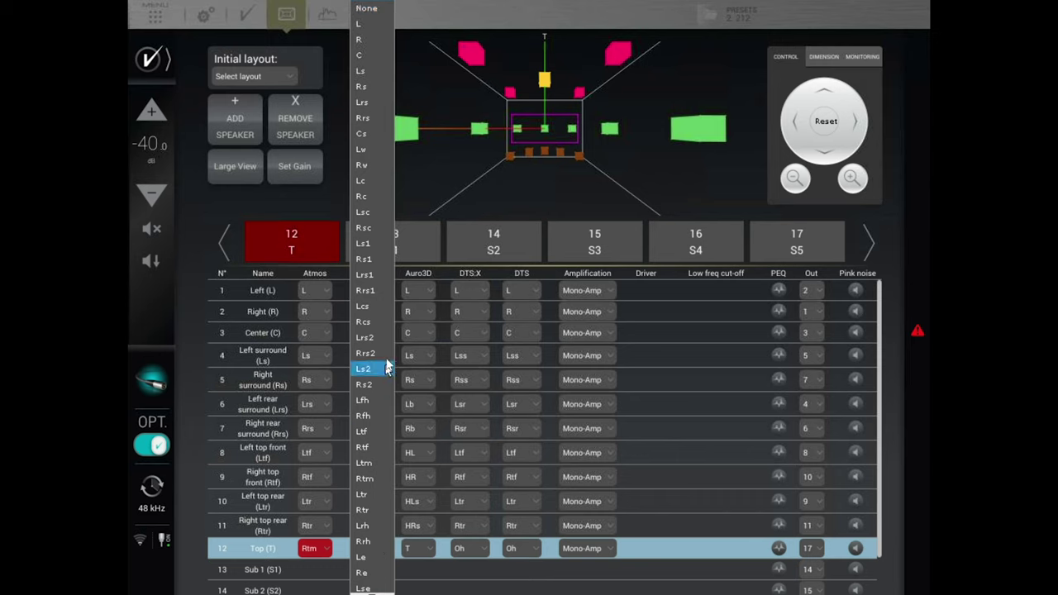
left_click(368, 500)
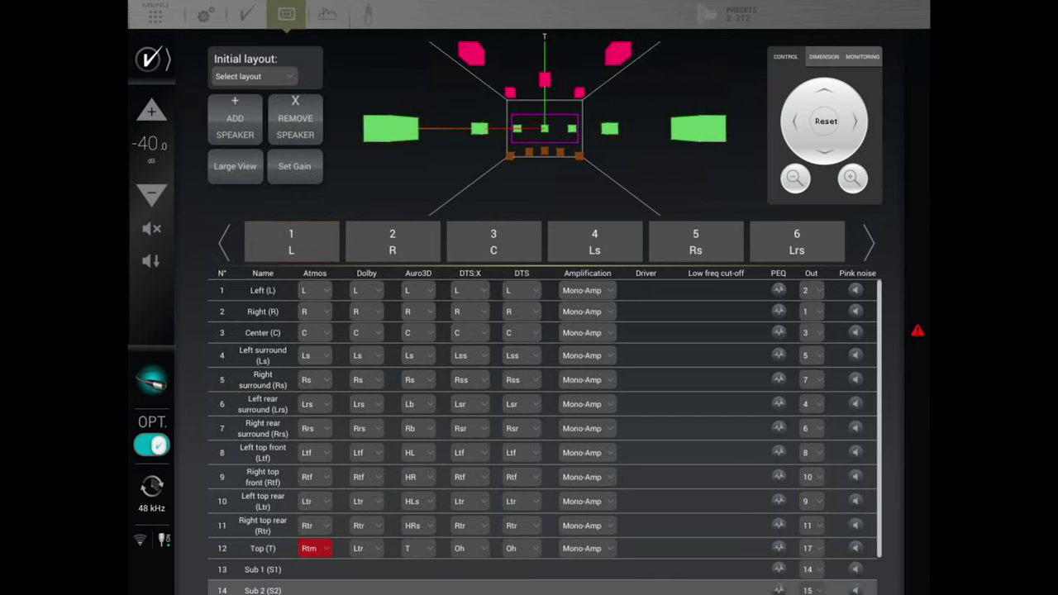
Remove the Top (T) speaker from the speaker setup
left_click(279, 548)
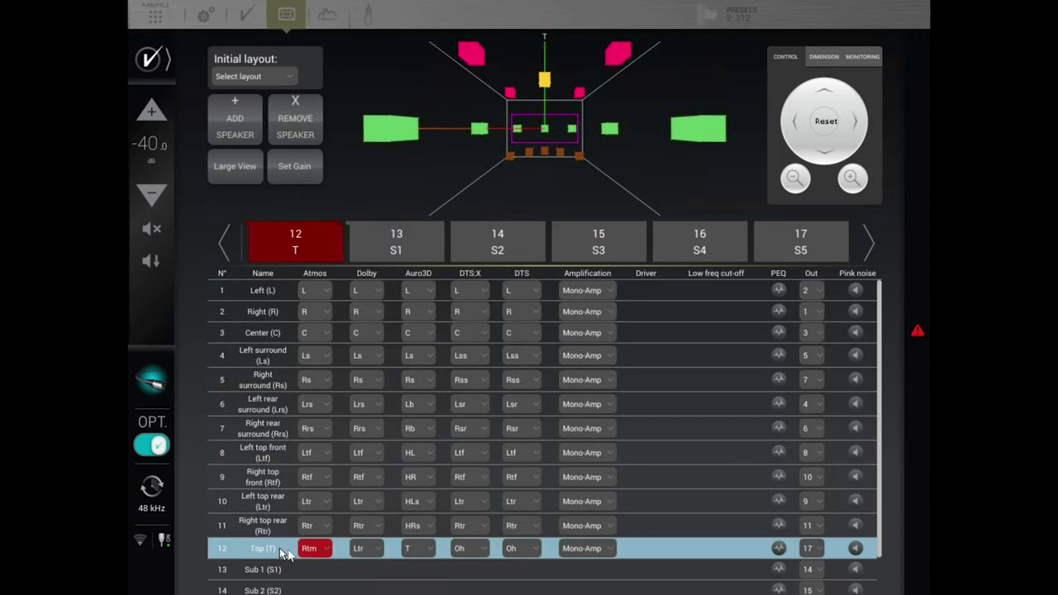
left_click(369, 549)
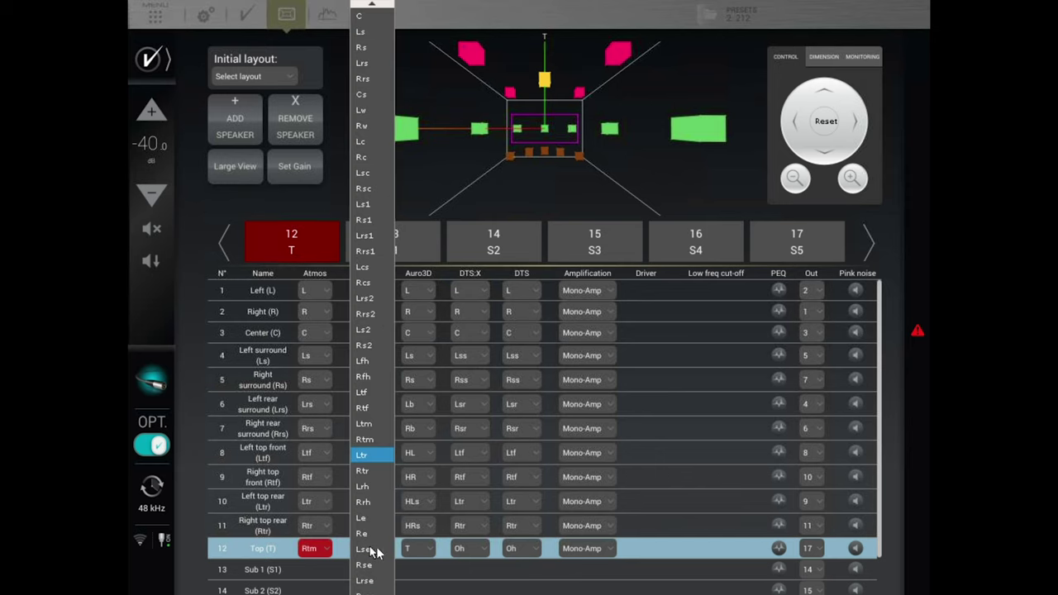
left_click(369, 550)
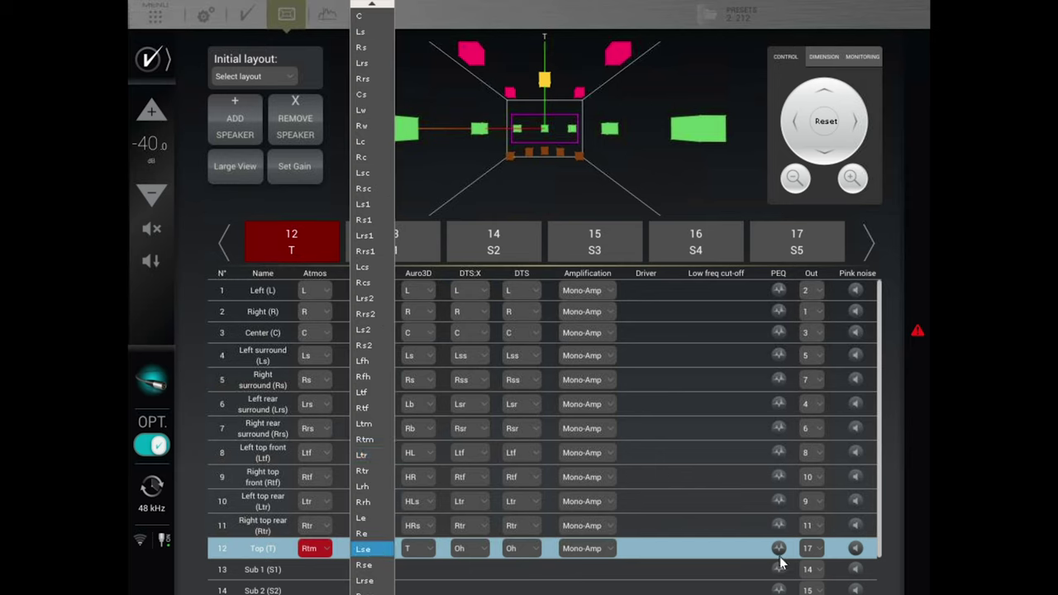
left_click(683, 556)
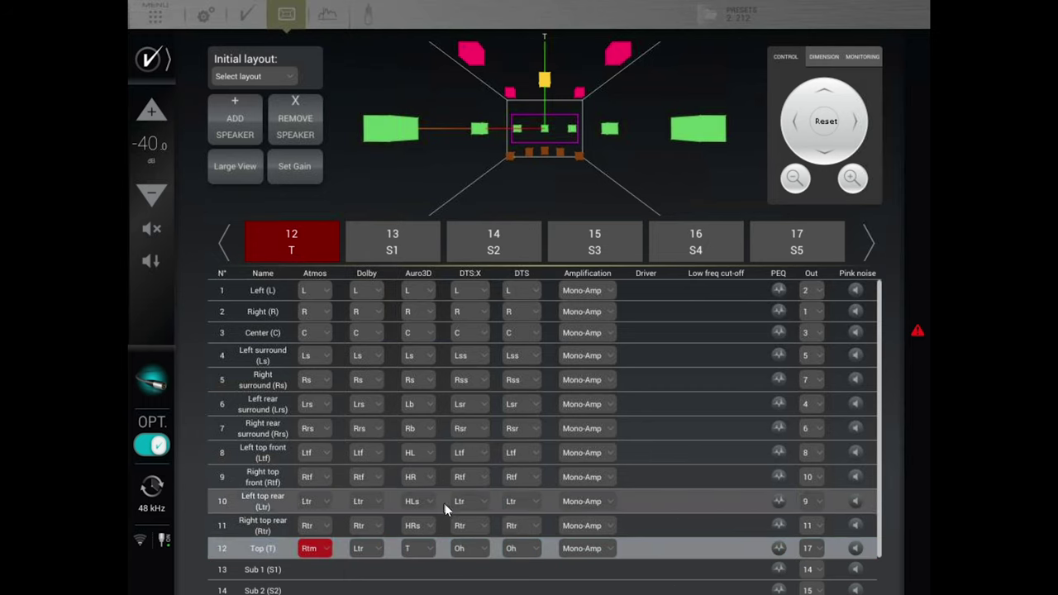
left_click(294, 133)
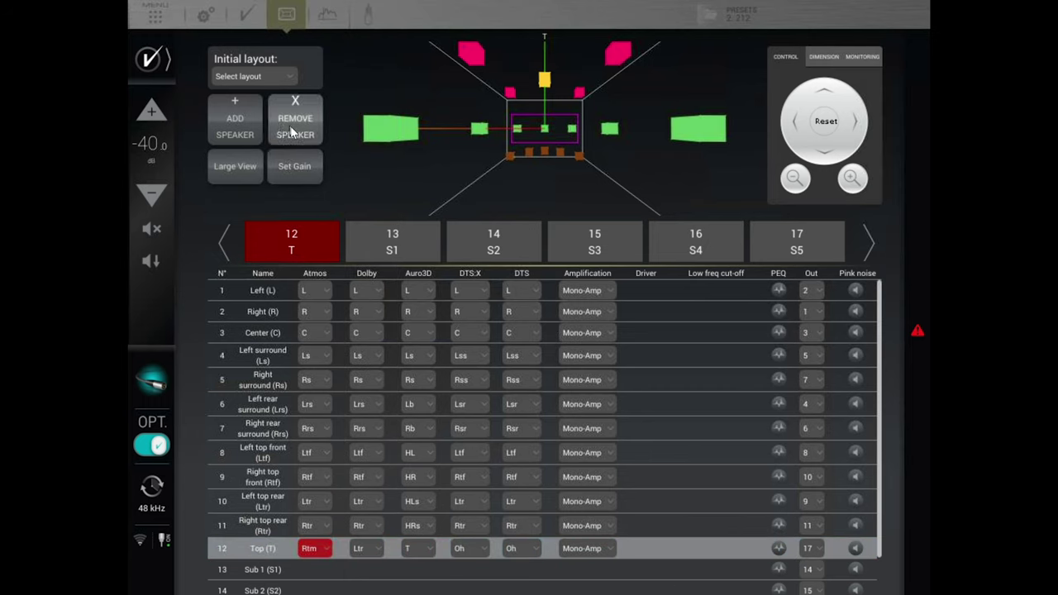
Review the amplification options of the Right top rear (Rtr) speaker without changing them
scroll(601, 518, "down", 1)
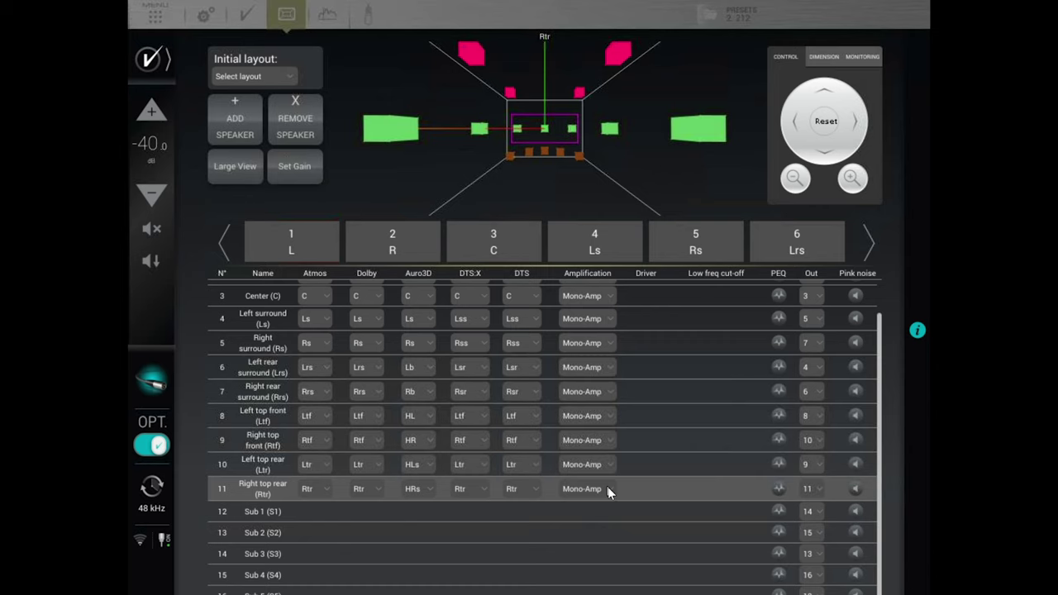
left_click(608, 491)
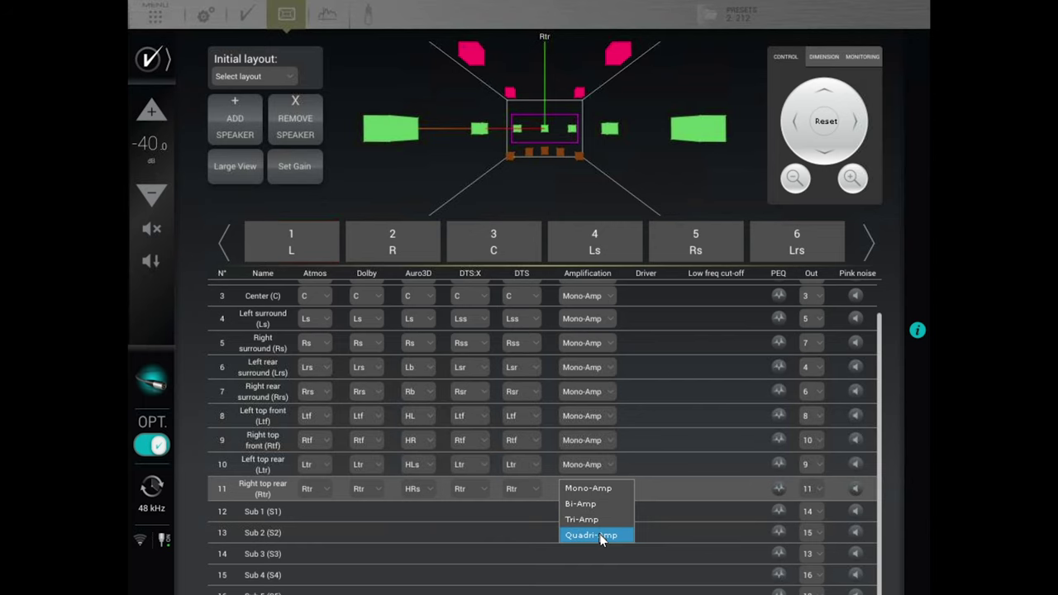
left_click_drag(881, 538, 878, 515)
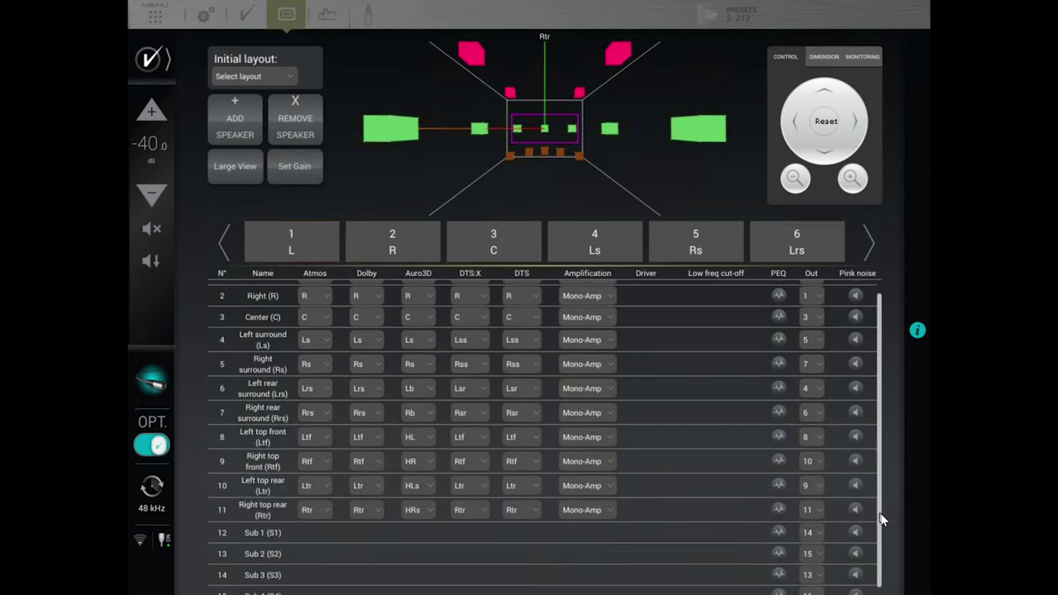
View the Right top rear (Rtr) speaker's PEQ editor and close it, and briefly play pink noise through that speaker
left_click(780, 510)
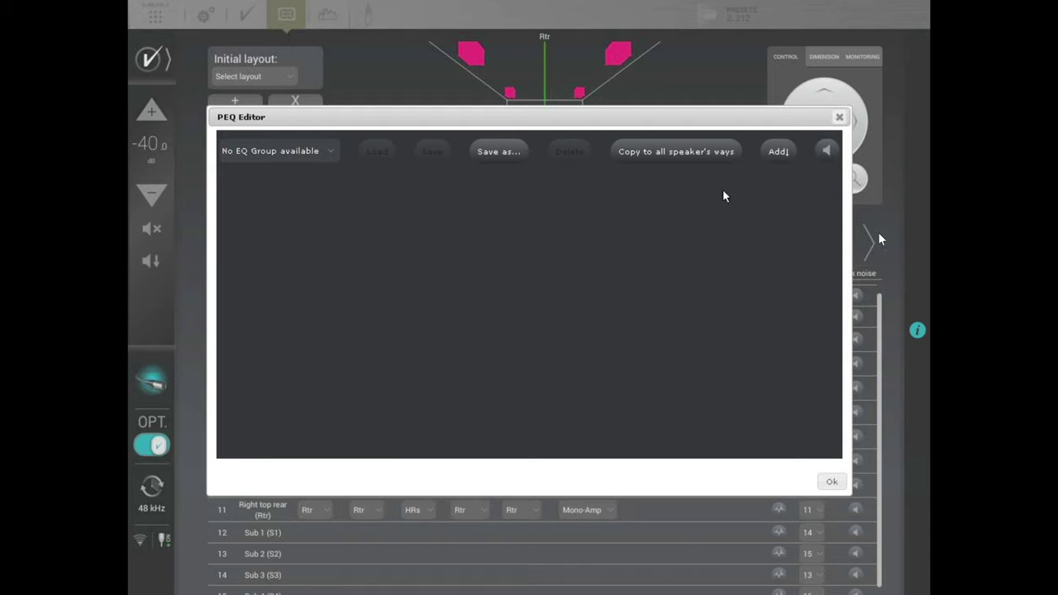
left_click(840, 118)
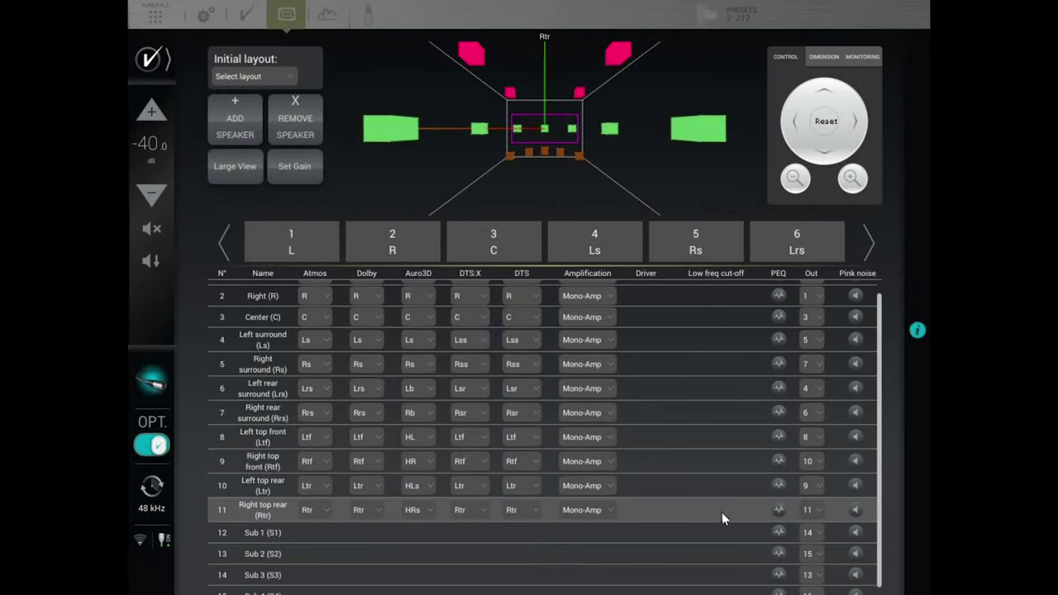
left_click(856, 510)
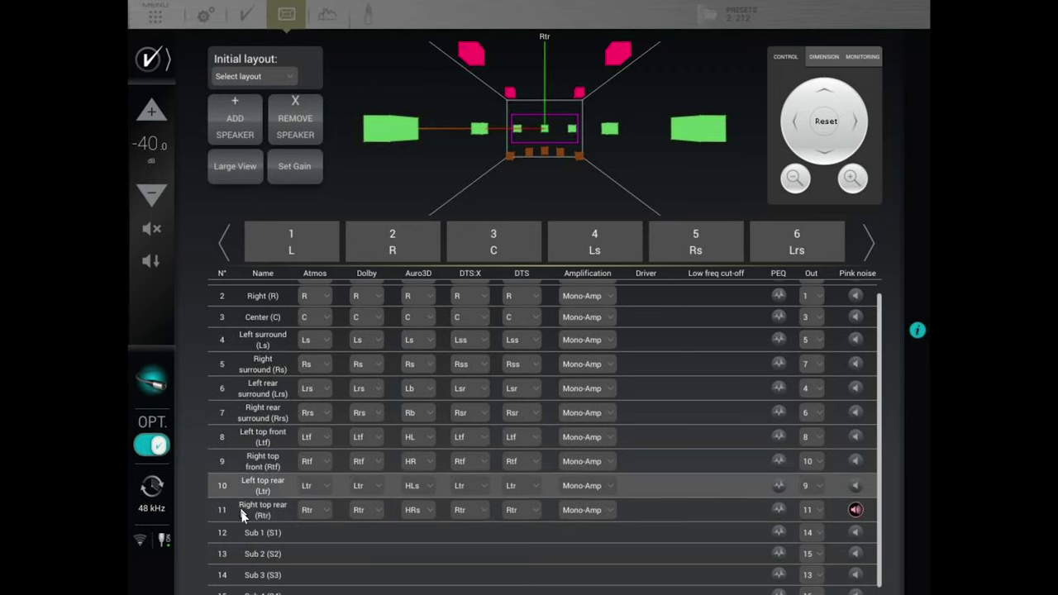
left_click(857, 510)
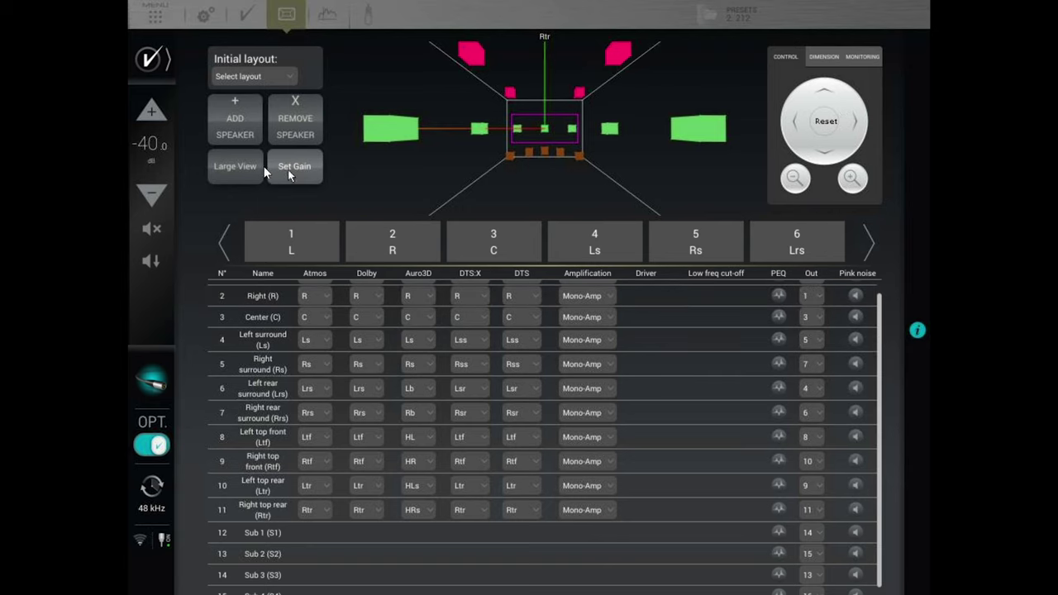
Enlarge the 3D room view, zoom out, view the speaker layout from above and other angles, and reset the orientation
left_click(238, 167)
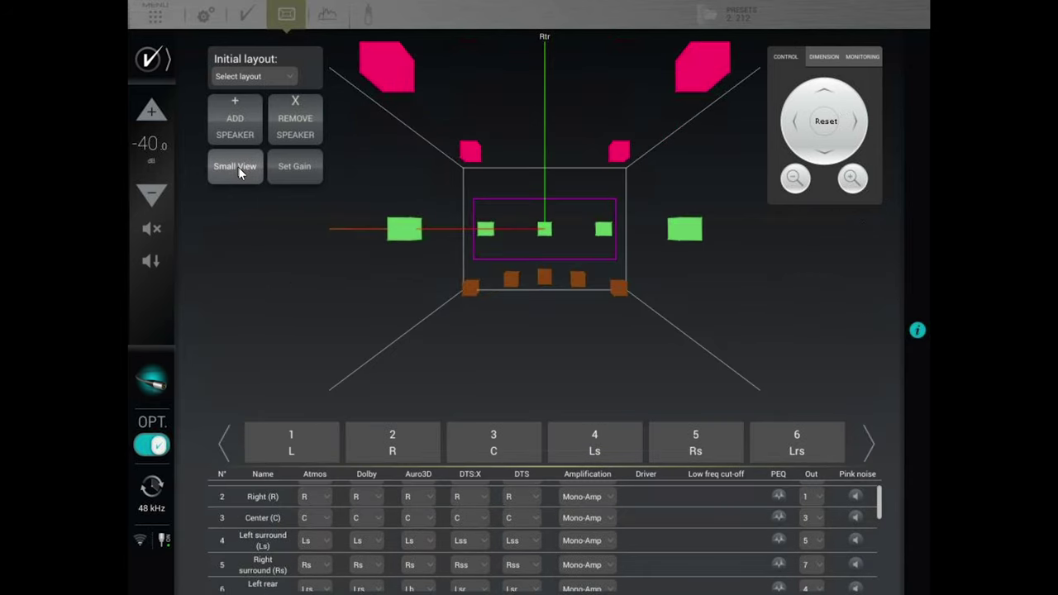
left_click(798, 182)
left_click(797, 180)
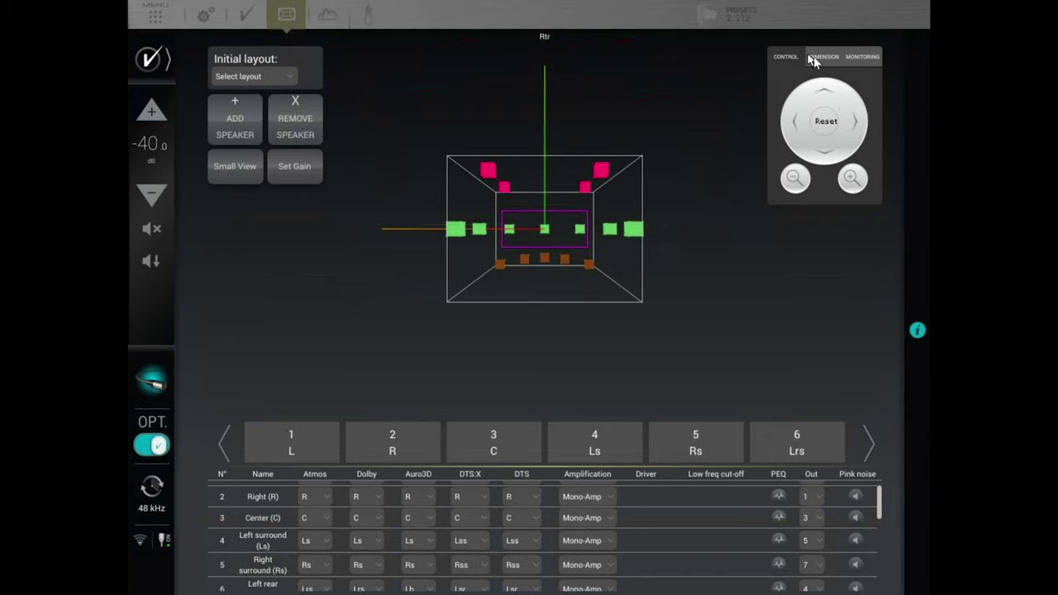
left_click(828, 91)
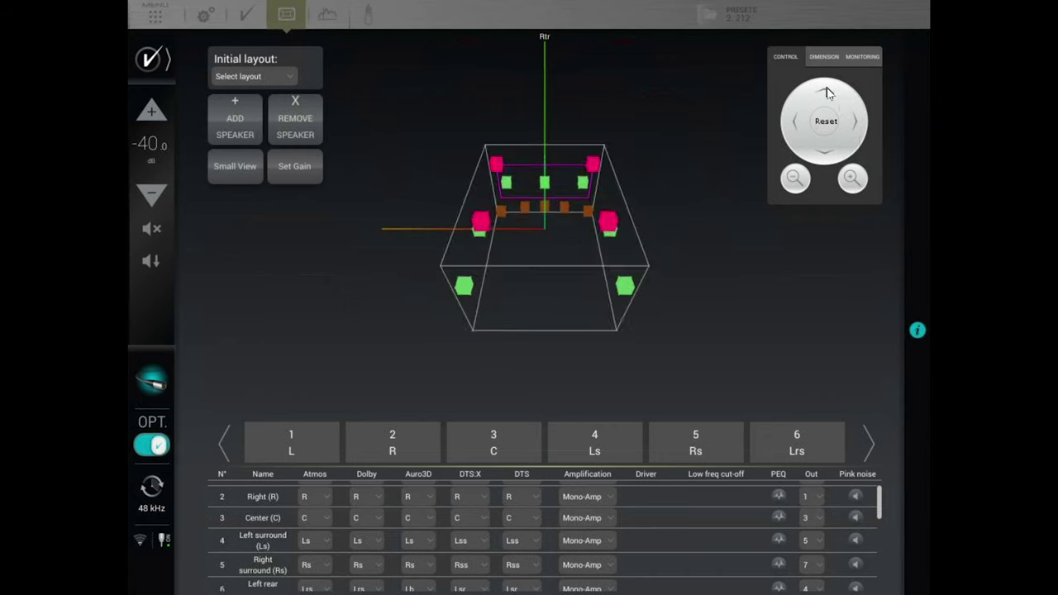
left_click(794, 123)
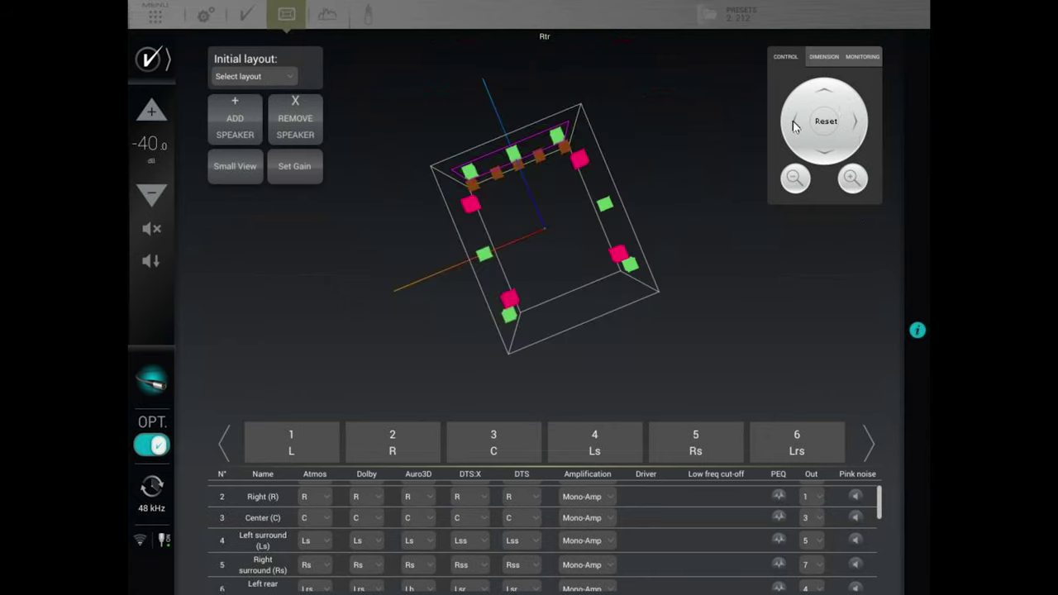
left_click(856, 122)
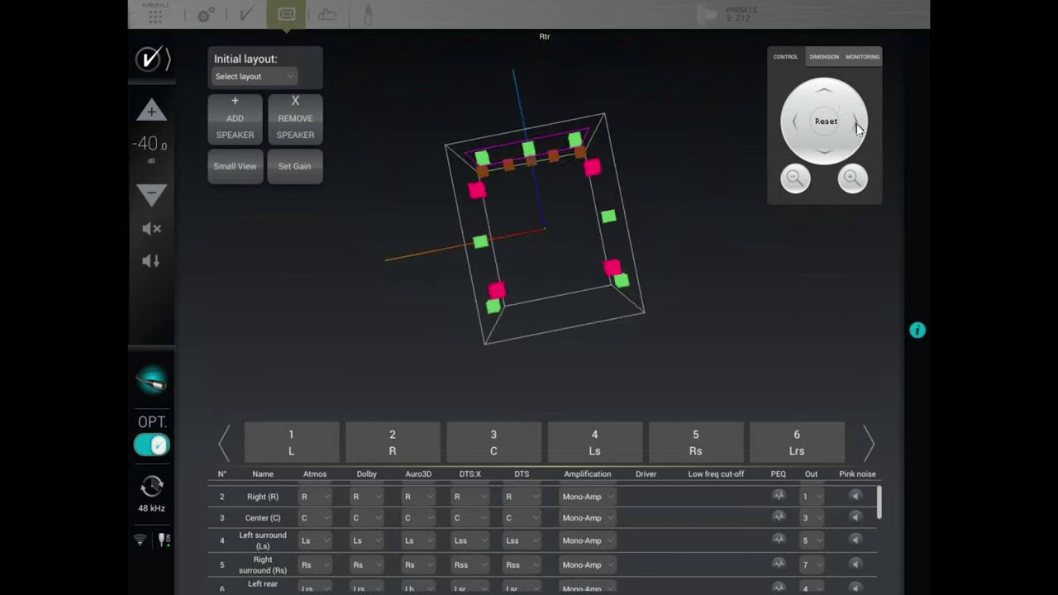
left_click(824, 124)
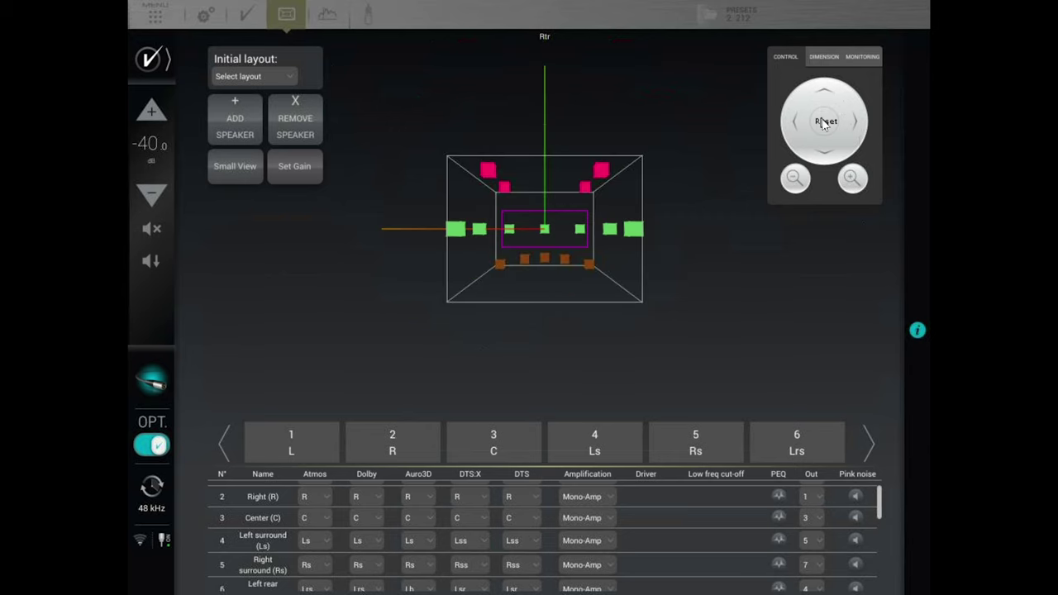
Set the room dimensions to 890 cm wide, 428 cm high and 988 cm long, with an 890 cm screen width
left_click(826, 58)
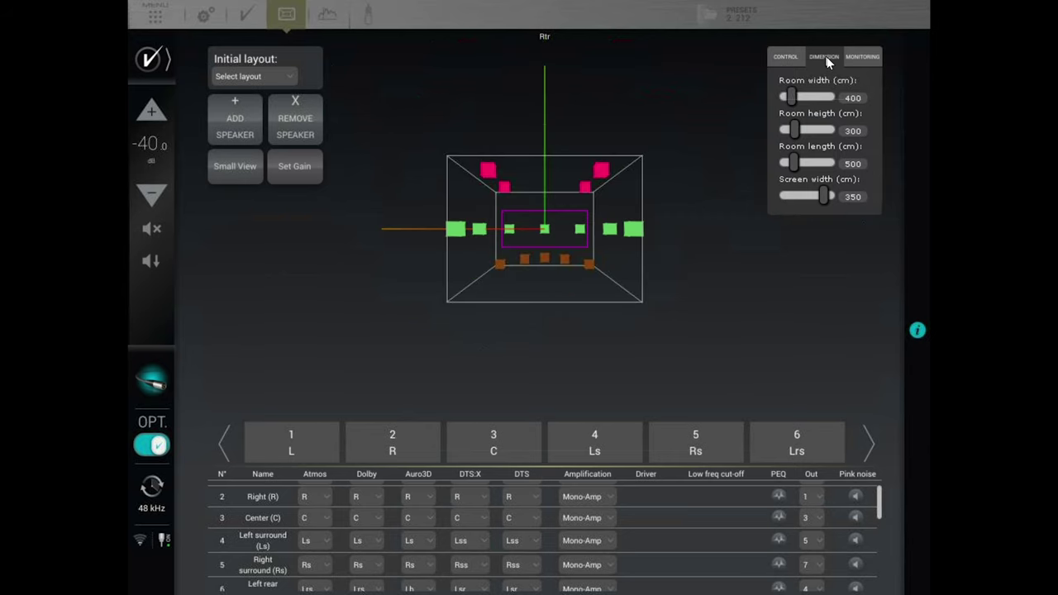
left_click_drag(798, 100, 840, 199)
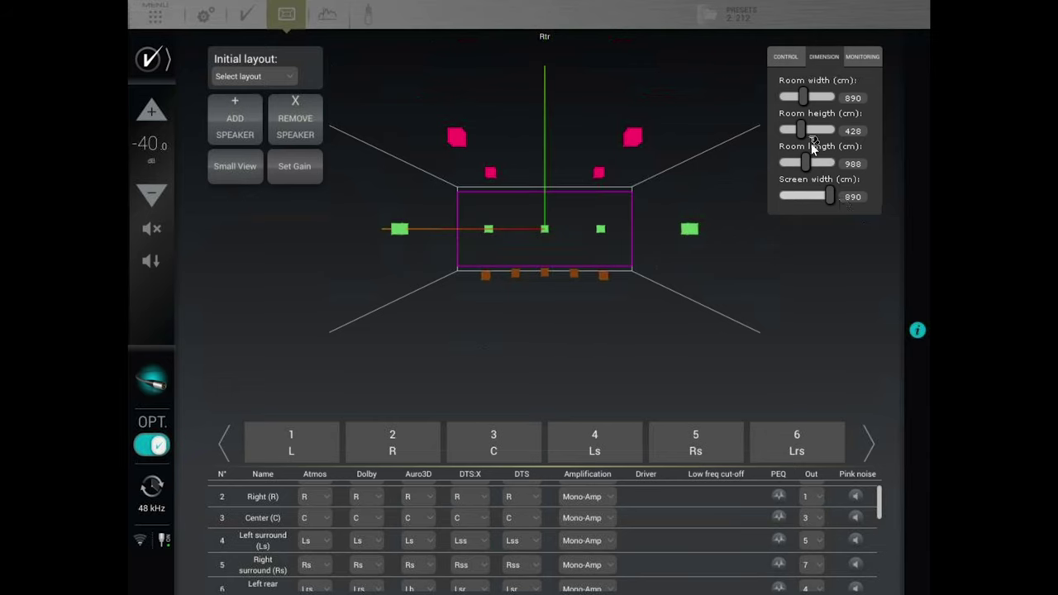
Zoom out the 3D room view, review the dimension and monitoring settings, and toggle the meters option
left_click(785, 59)
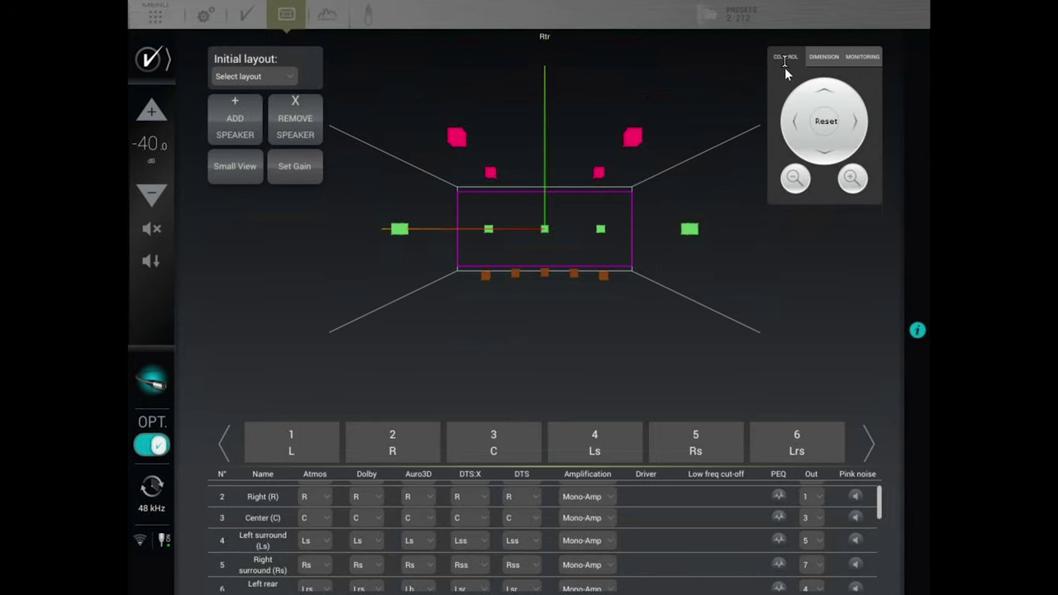
left_click(799, 177)
left_click(805, 177)
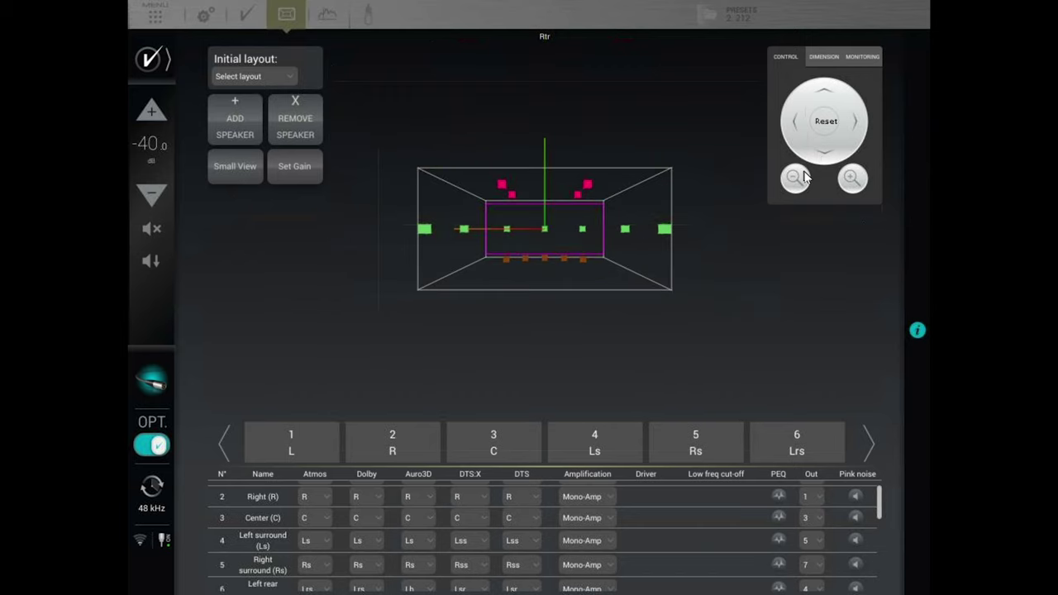
left_click(829, 56)
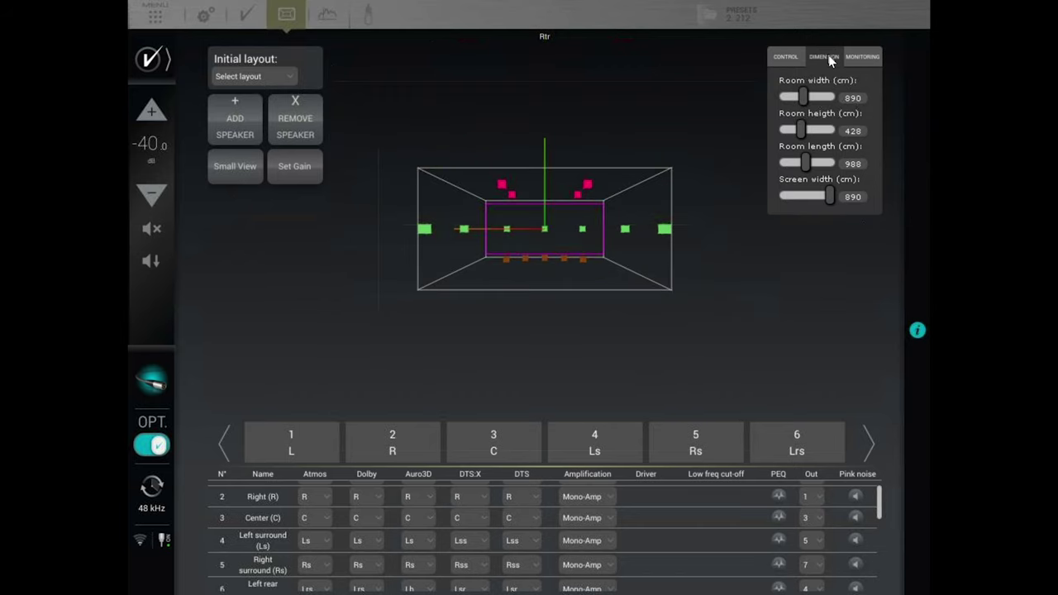
left_click(860, 59)
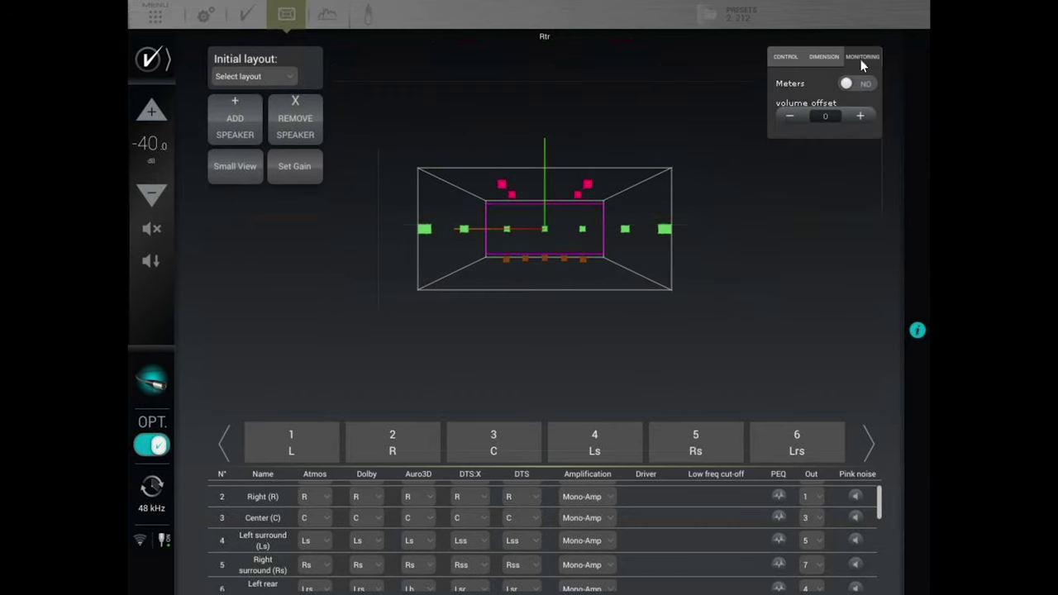
left_click(863, 85)
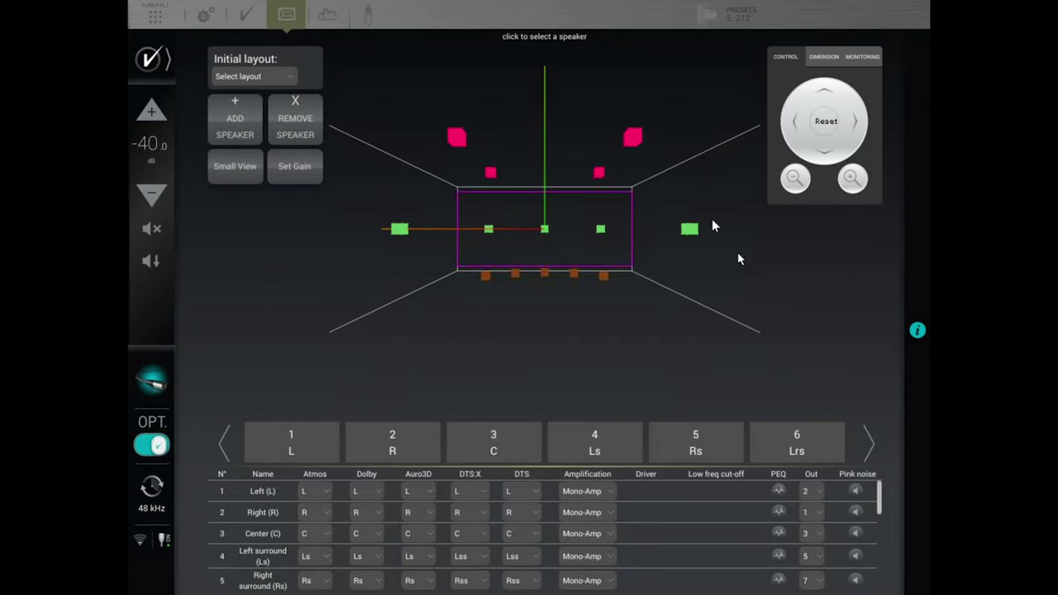
Start the Speaker/Room Optimizer with the existing configuration, dismiss the room help and check the speaker list down to Sub 5
mouse_move(295, 19)
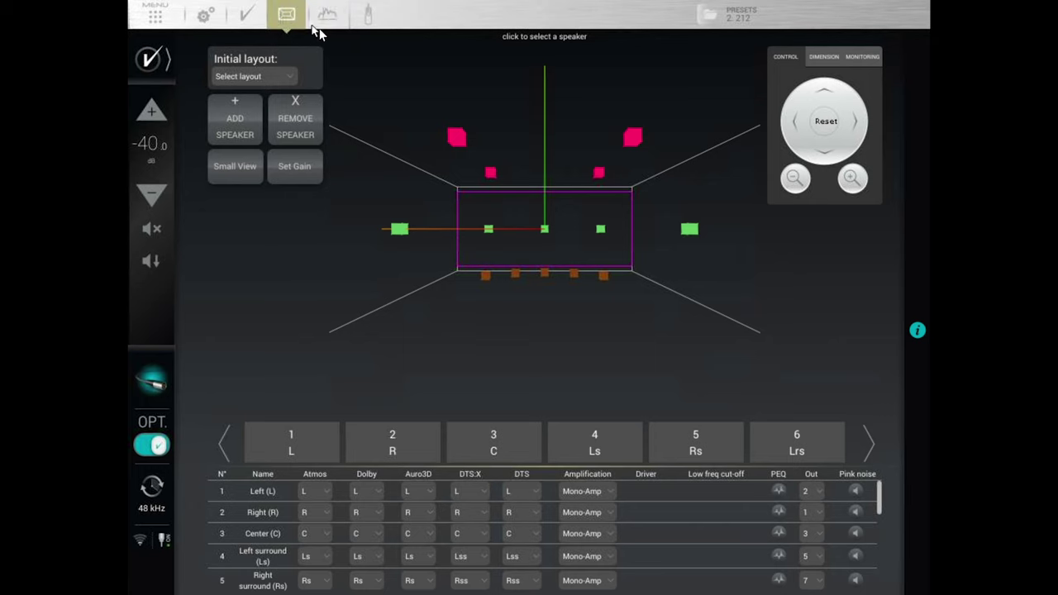
left_click(368, 16)
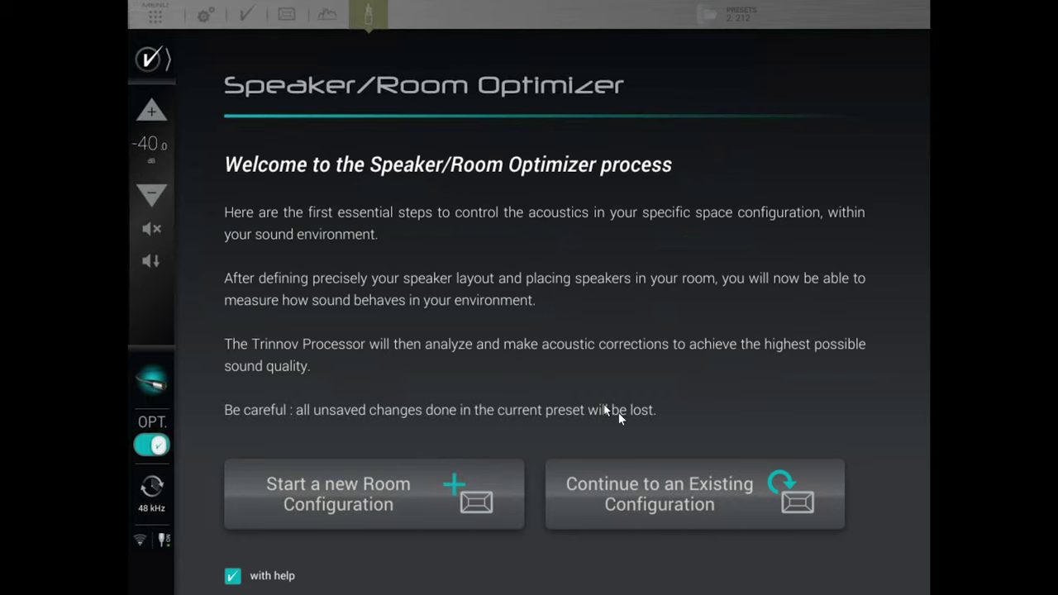
left_click(683, 507)
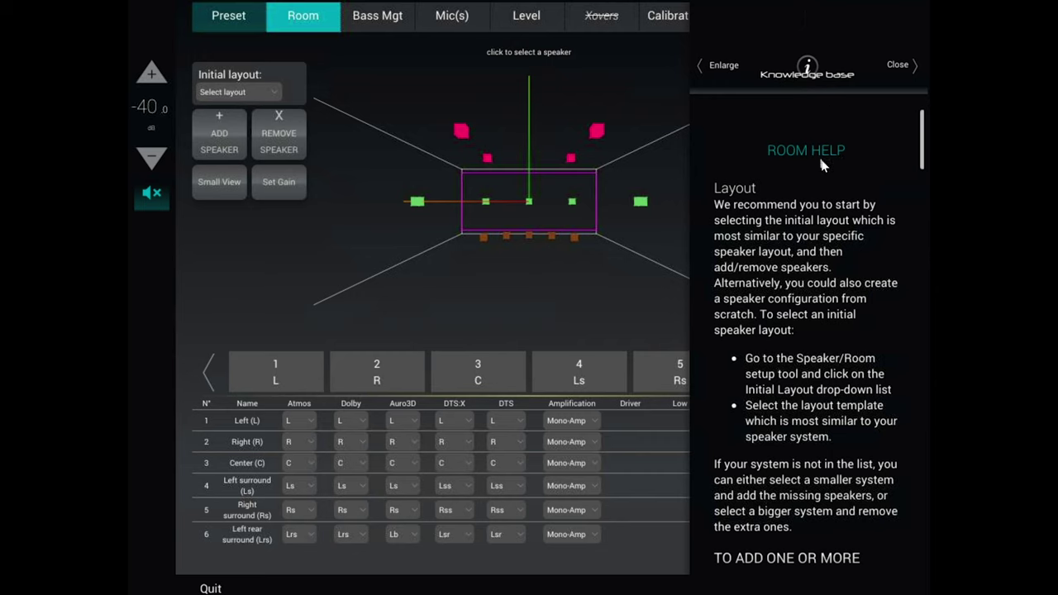
left_click_drag(922, 131, 926, 334)
left_click(898, 63)
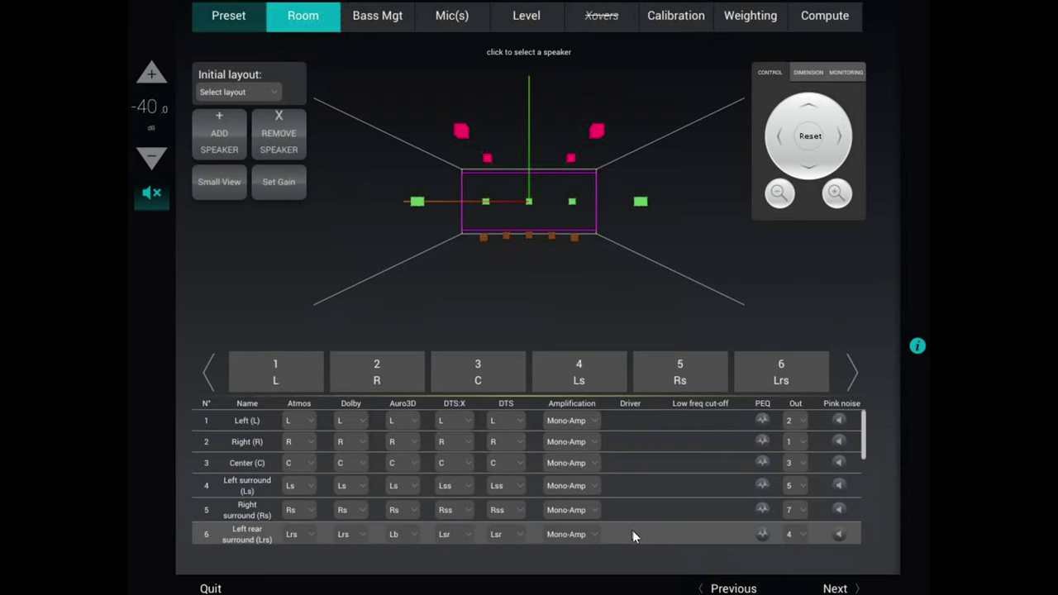
left_click_drag(865, 421, 868, 518)
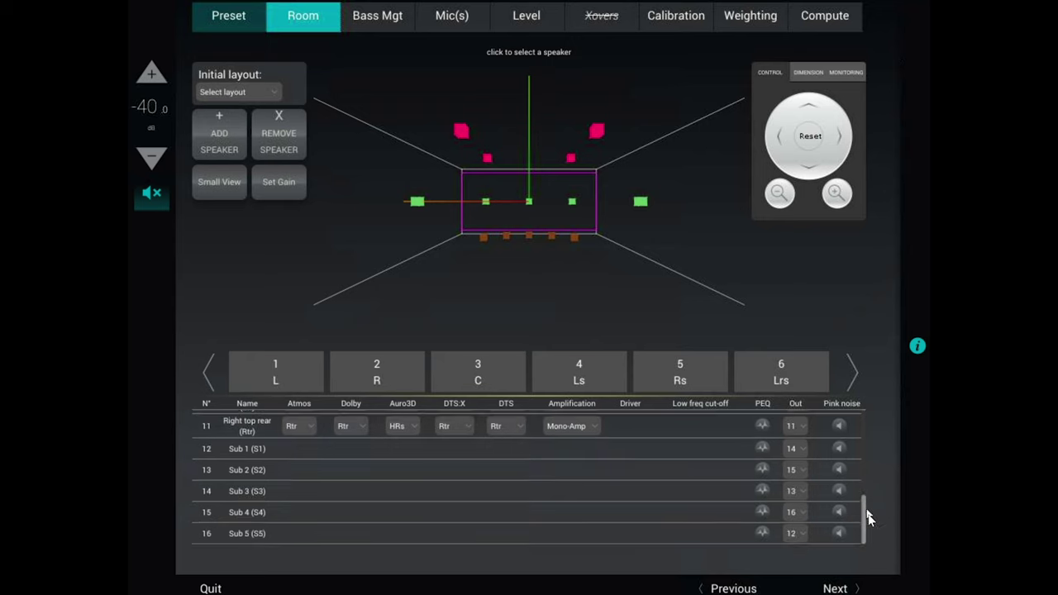
Advance to the bass management stage, dismiss its help and turn bass management on
left_click(835, 588)
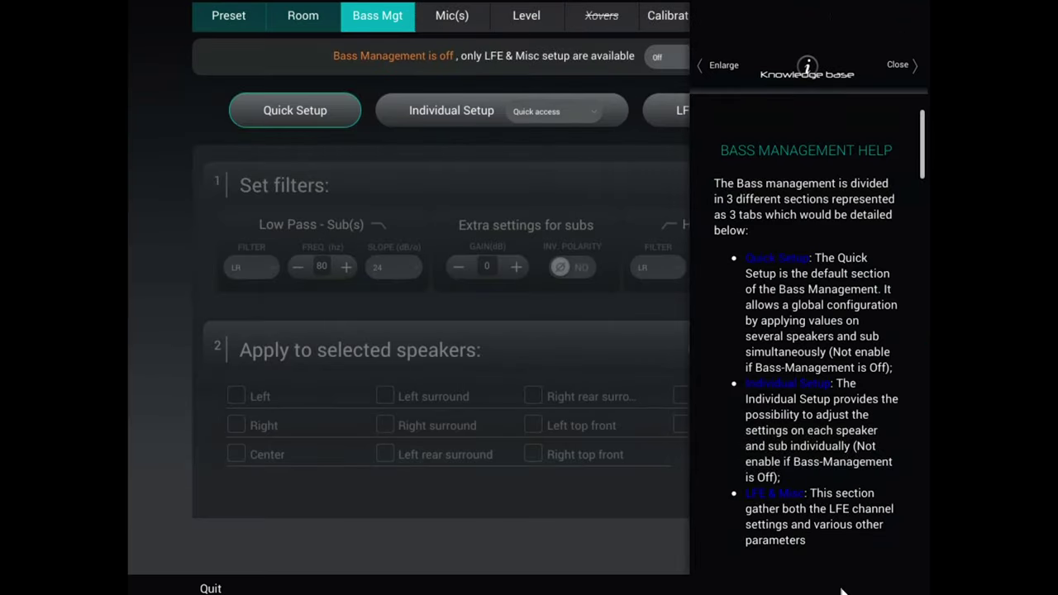
left_click(903, 69)
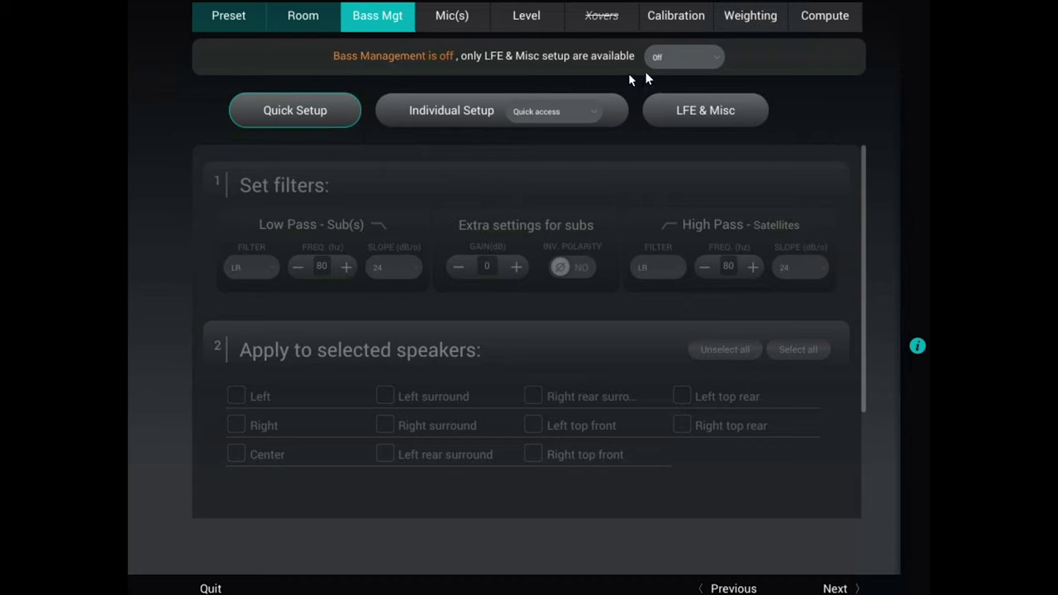
left_click(675, 56)
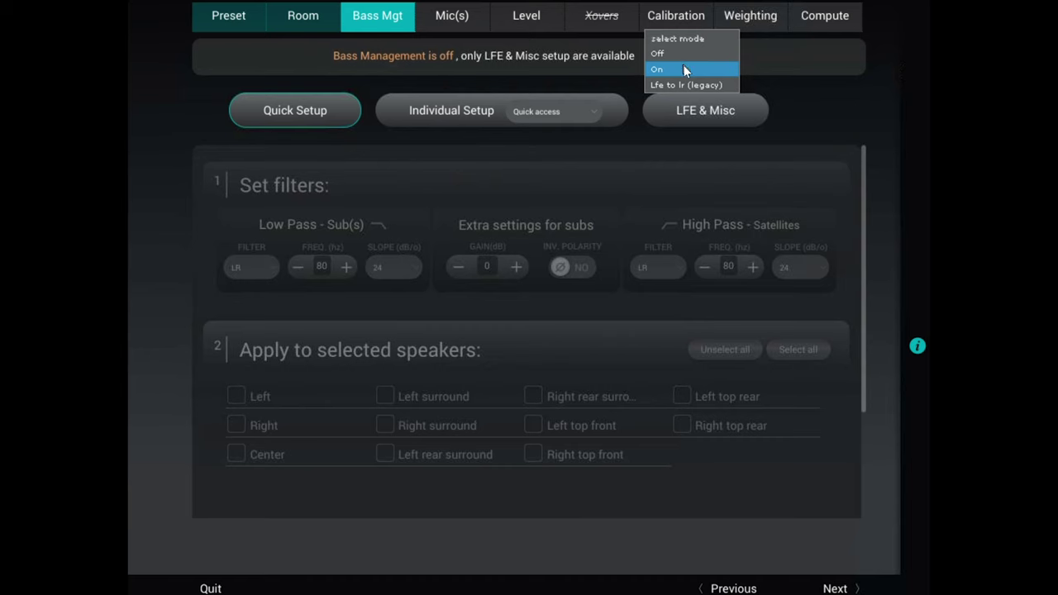
left_click(683, 69)
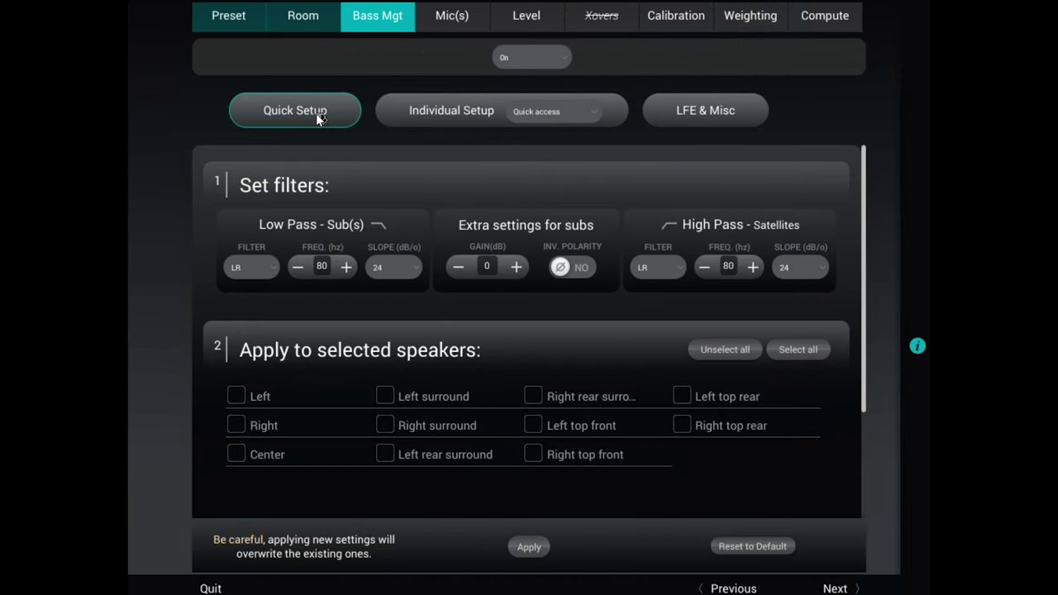
Set the subs' low-pass and the satellites' high-pass frequencies to 70 Hz in the quick setup
left_click(321, 265)
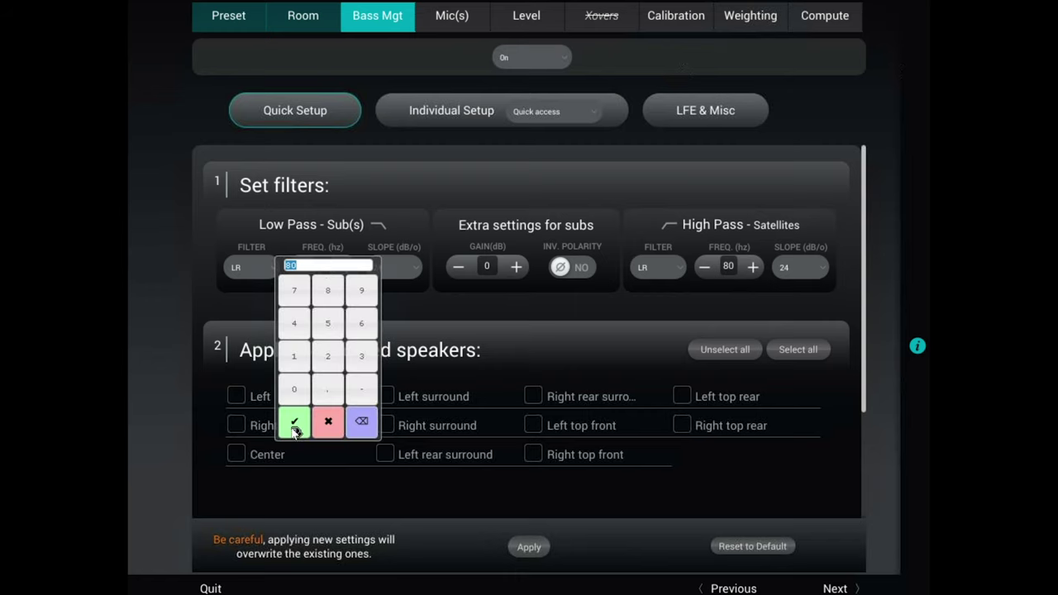
left_click(302, 292)
left_click(296, 388)
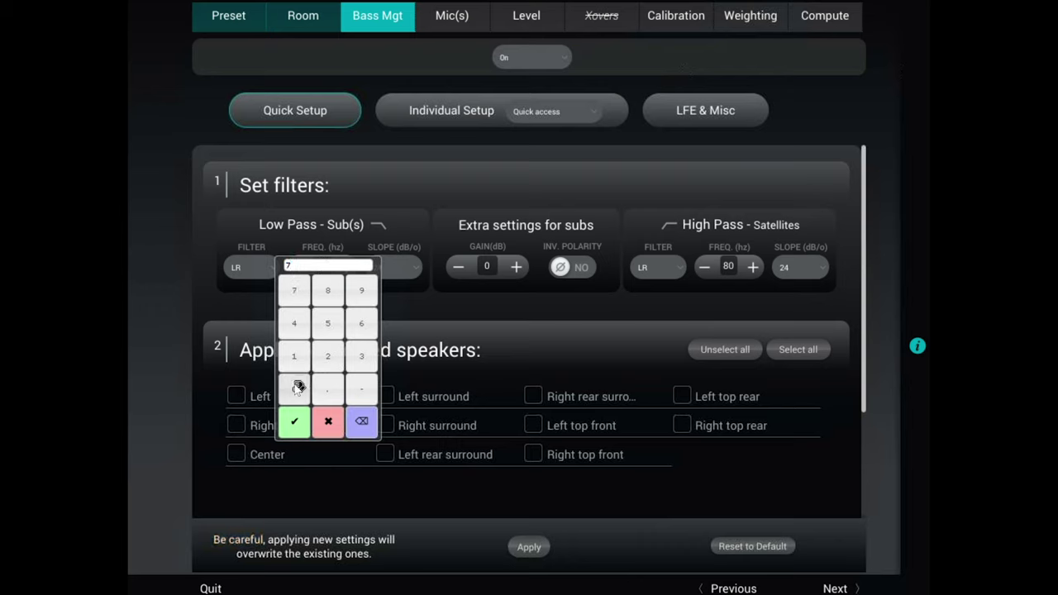
left_click(296, 418)
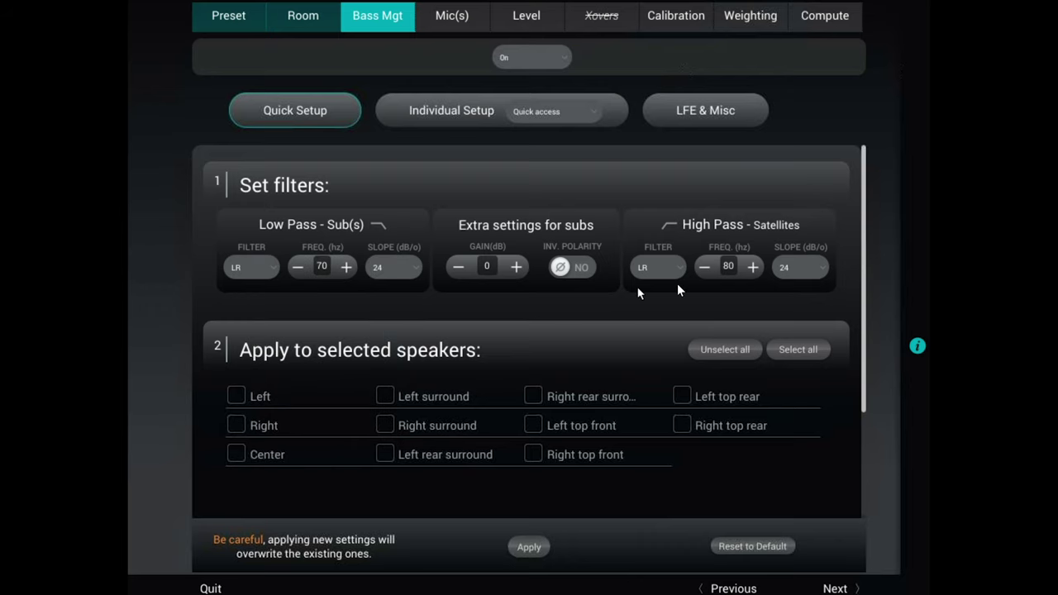
left_click(729, 267)
left_click(705, 292)
left_click(702, 388)
left_click(704, 418)
Review the filter types available for the low-pass and high-pass filters, keeping LR for both
left_click(258, 272)
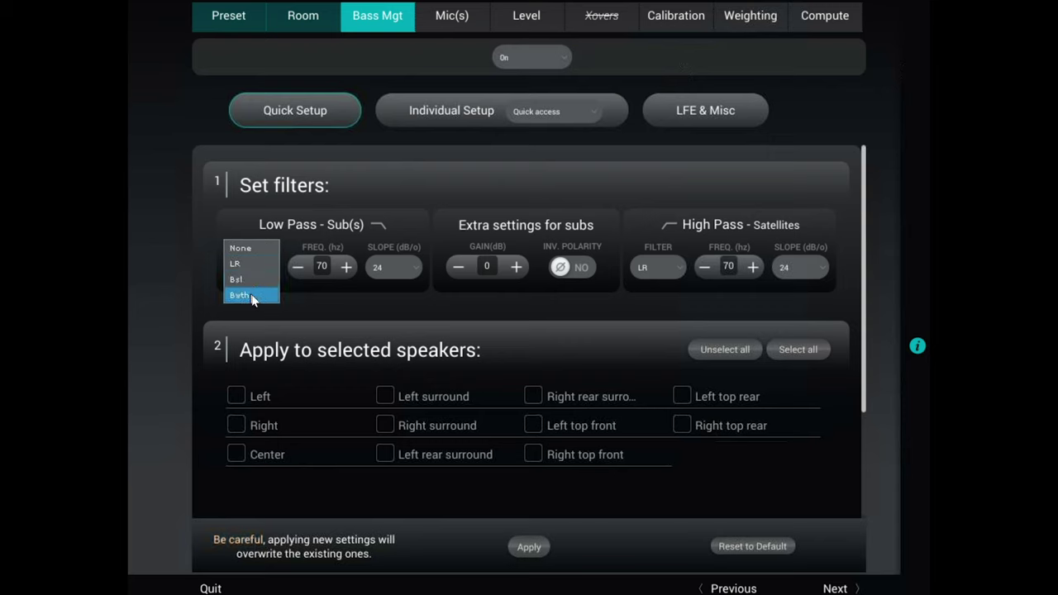
left_click(344, 312)
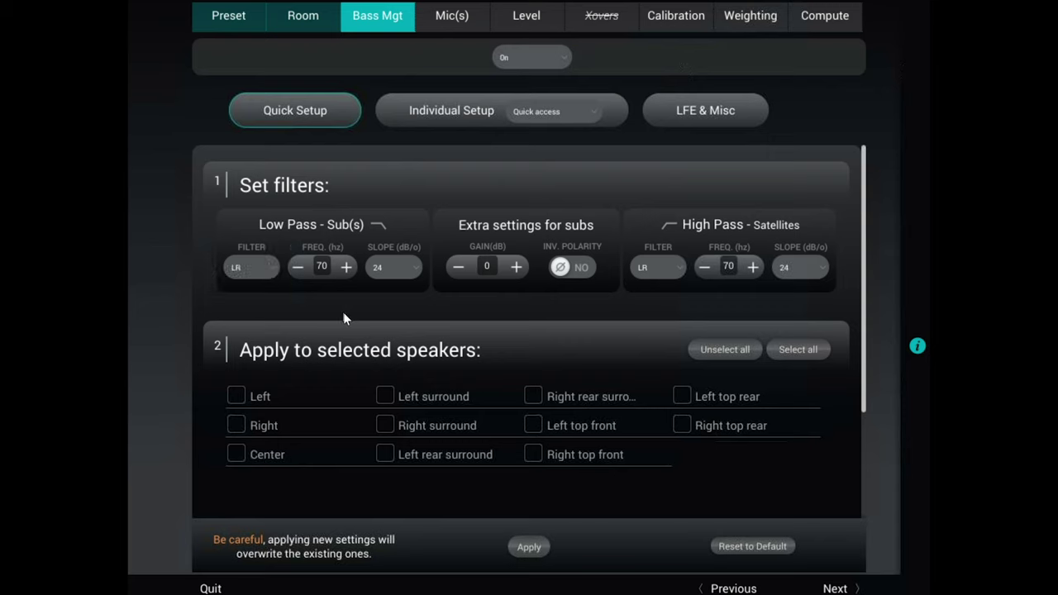
left_click(673, 271)
left_click(659, 348)
Select all speakers and all associated subs, and apply the quick setup filter settings to them
left_click(807, 350)
left_click(808, 350)
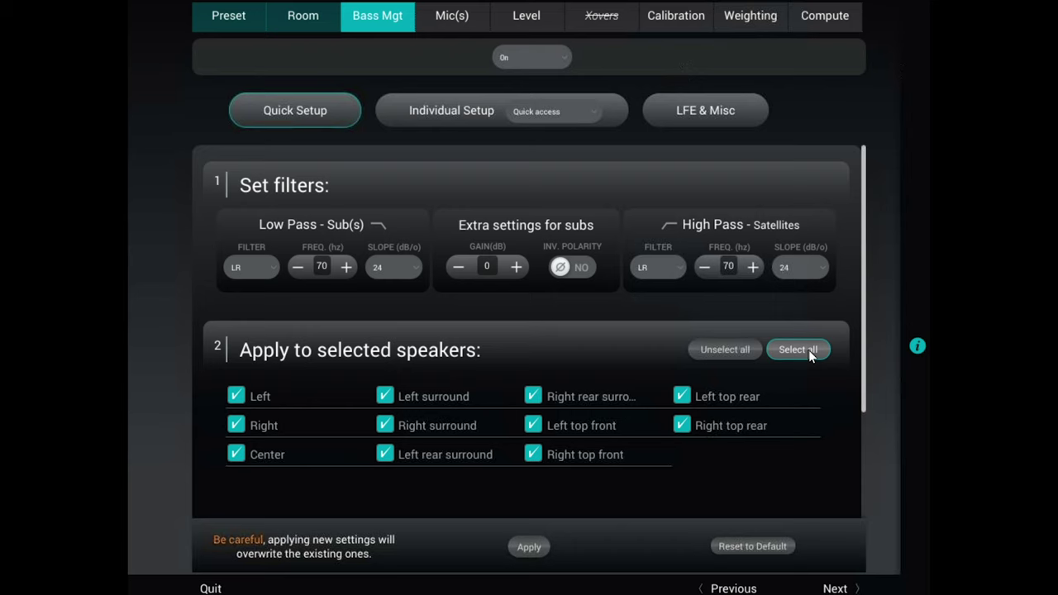
left_click_drag(862, 342, 860, 439)
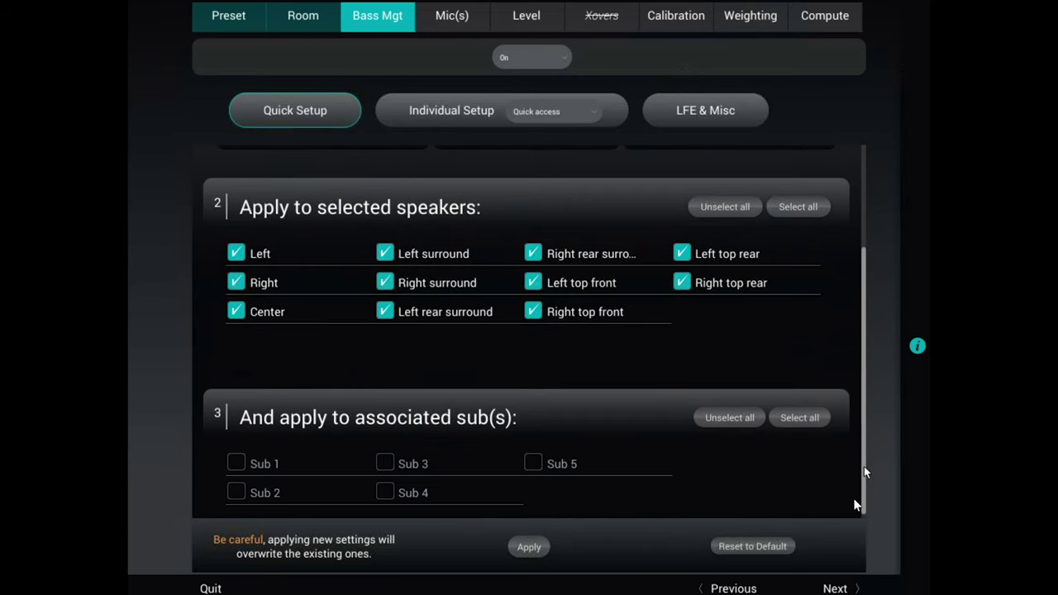
left_click(799, 418)
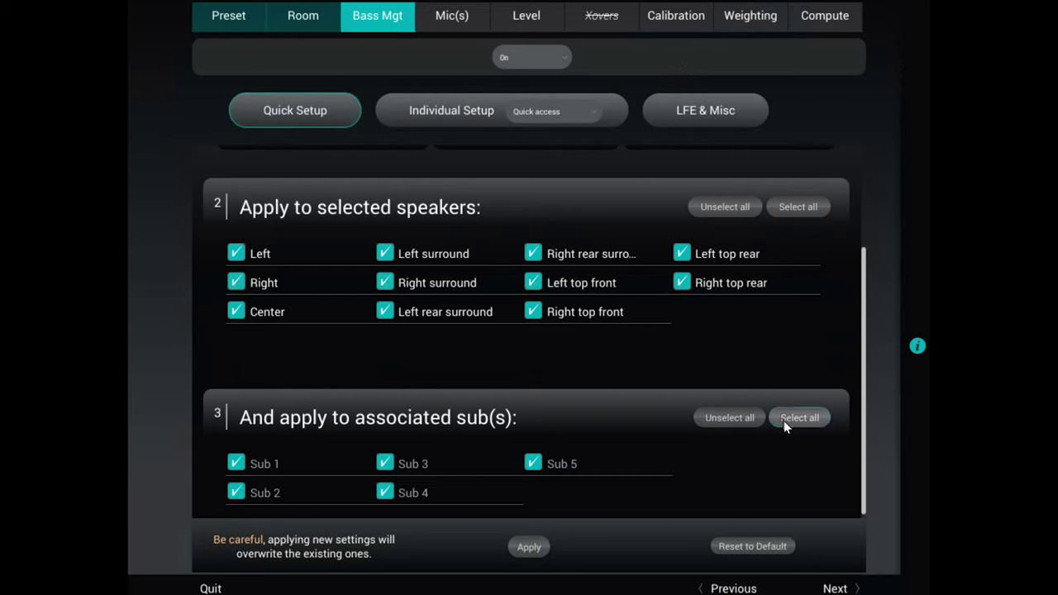
left_click(538, 546)
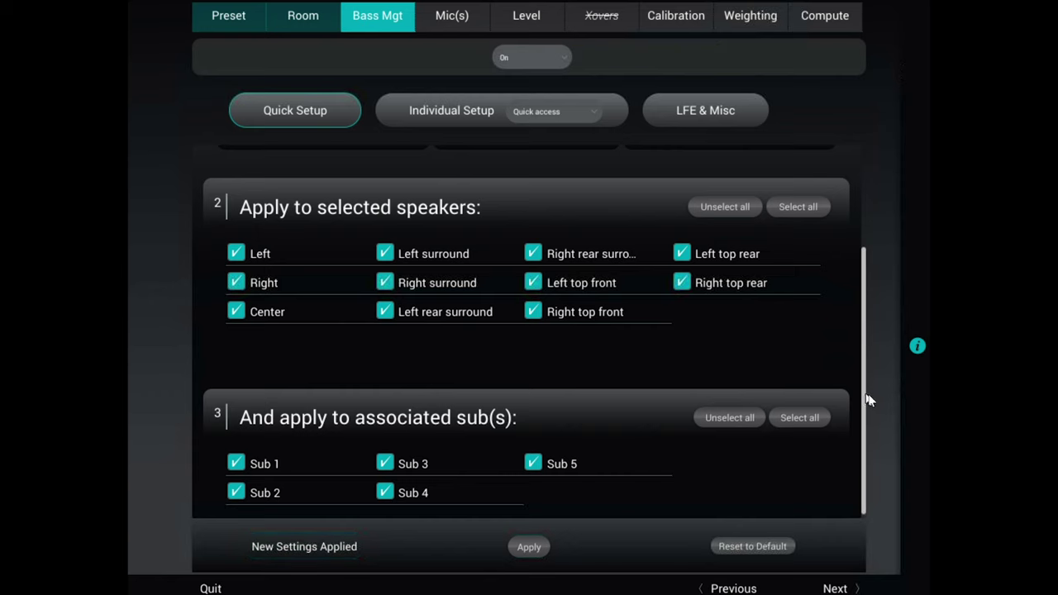
In the individual setup of the Right speaker, deselect Subs 1, 3, 4 and 5 so only Sub 2 remains assigned
left_click_drag(868, 397, 860, 426)
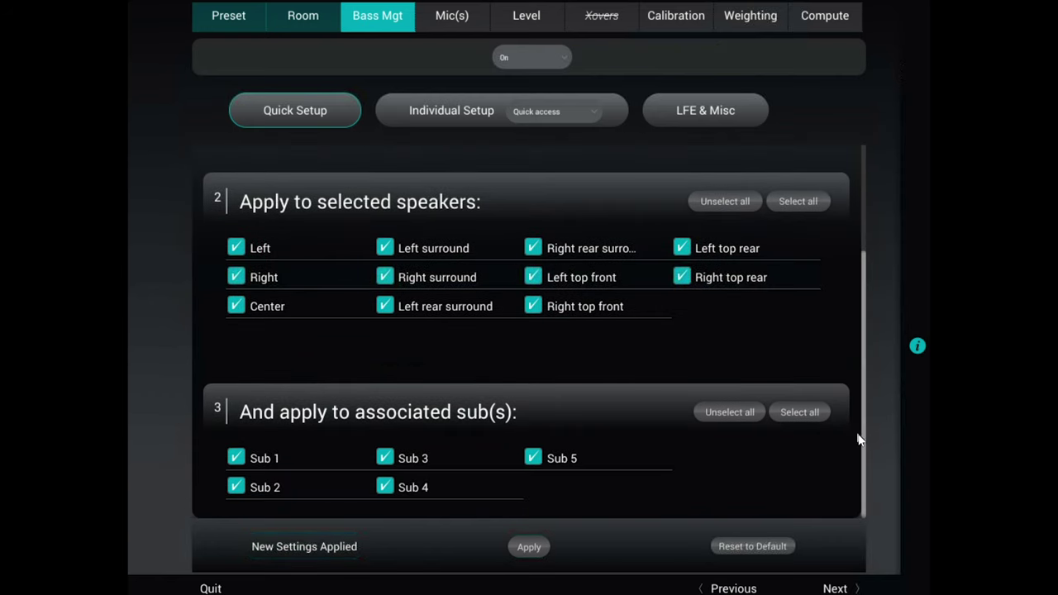
left_click_drag(865, 427, 854, 258)
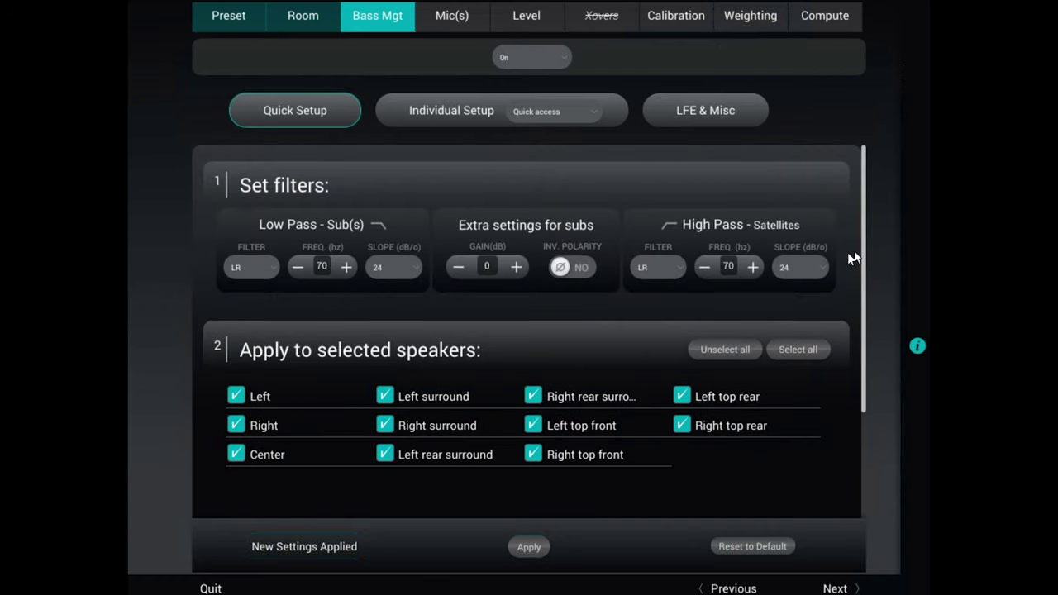
left_click(566, 120)
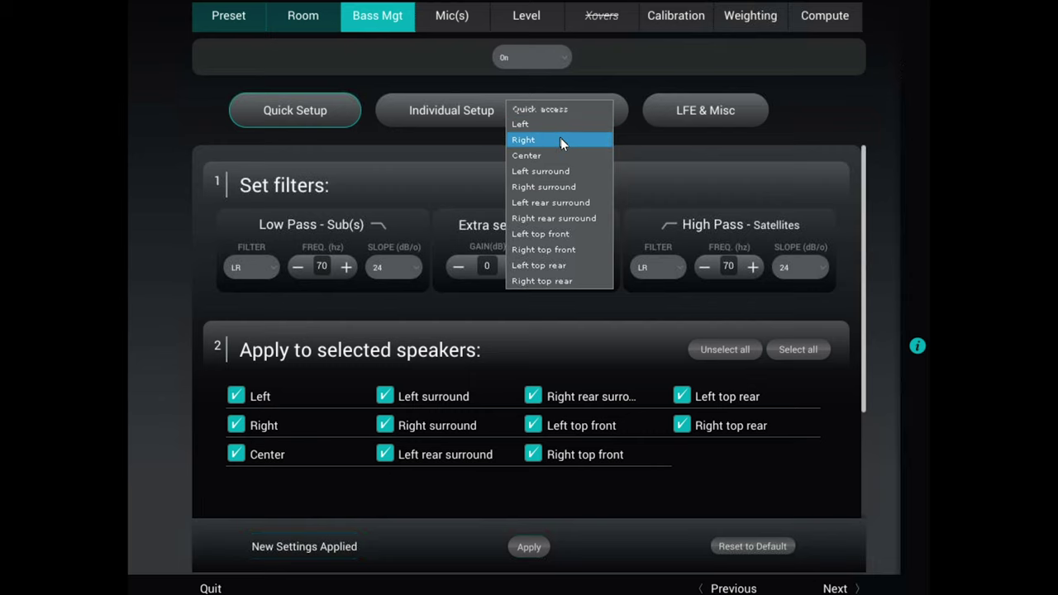
left_click(561, 141)
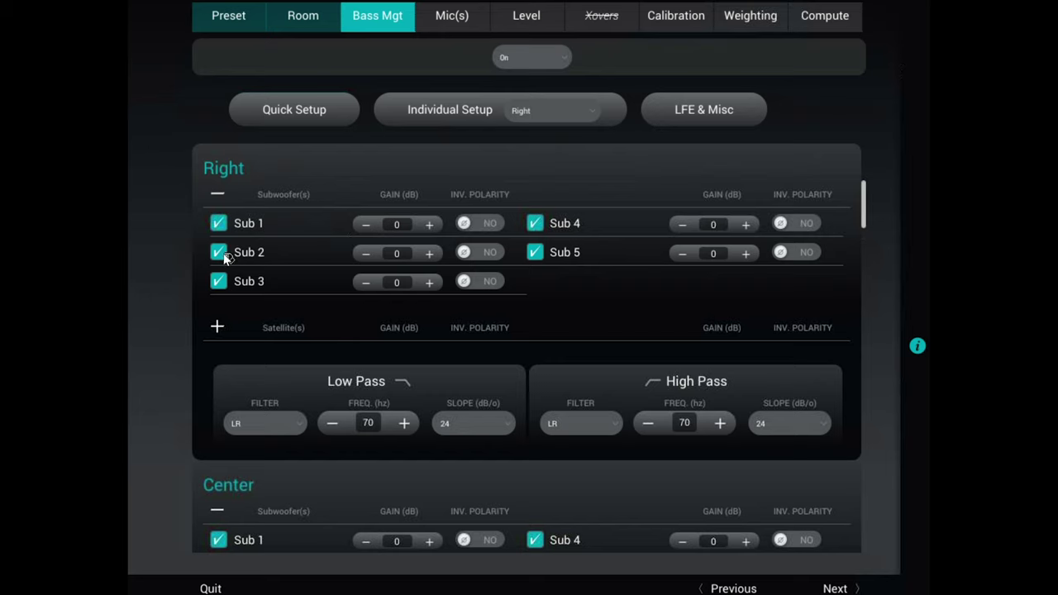
left_click(219, 224)
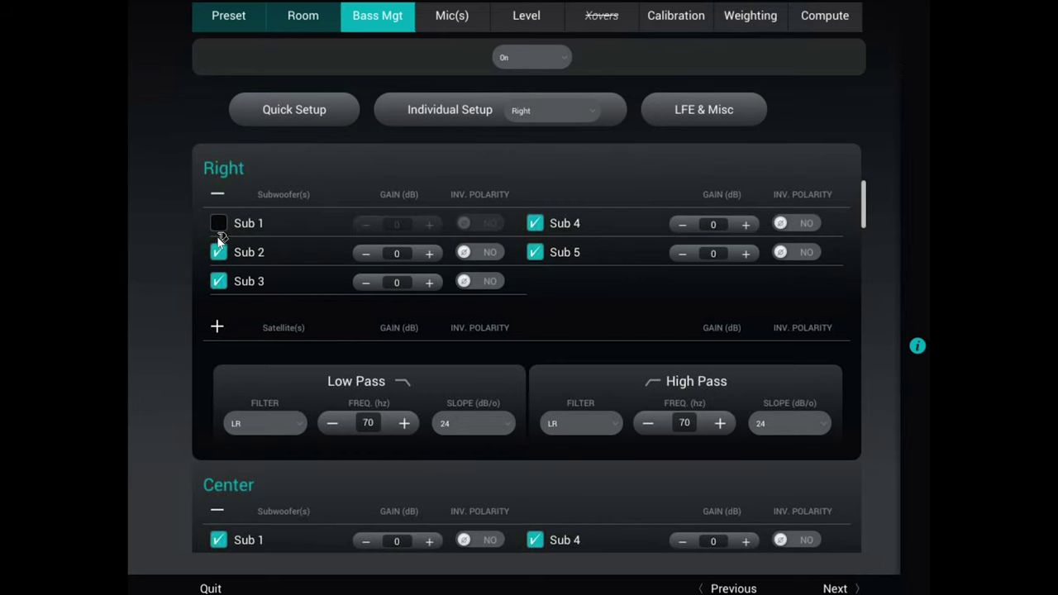
left_click(218, 281)
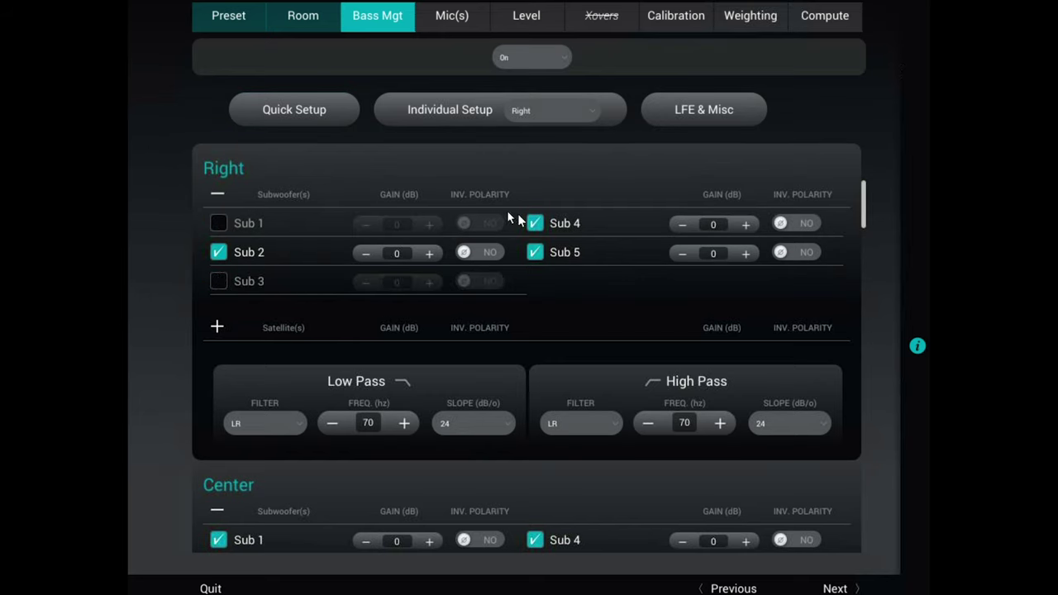
left_click(537, 222)
left_click(535, 251)
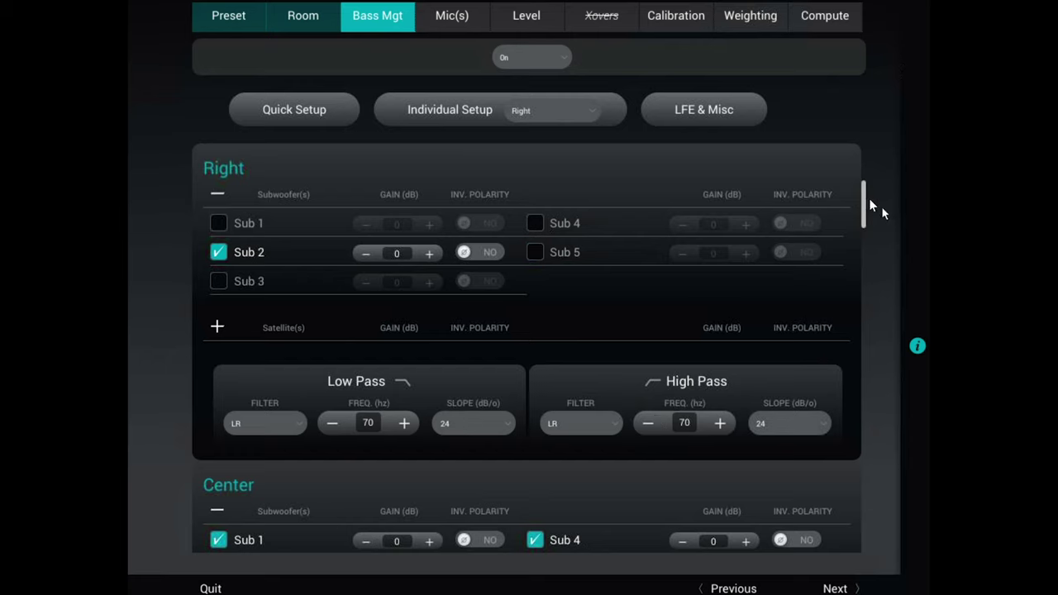
For the Center speaker, deselect Subs 1, 2, 4 and 5 so only Sub 3 remains assigned
left_click_drag(865, 204, 866, 229)
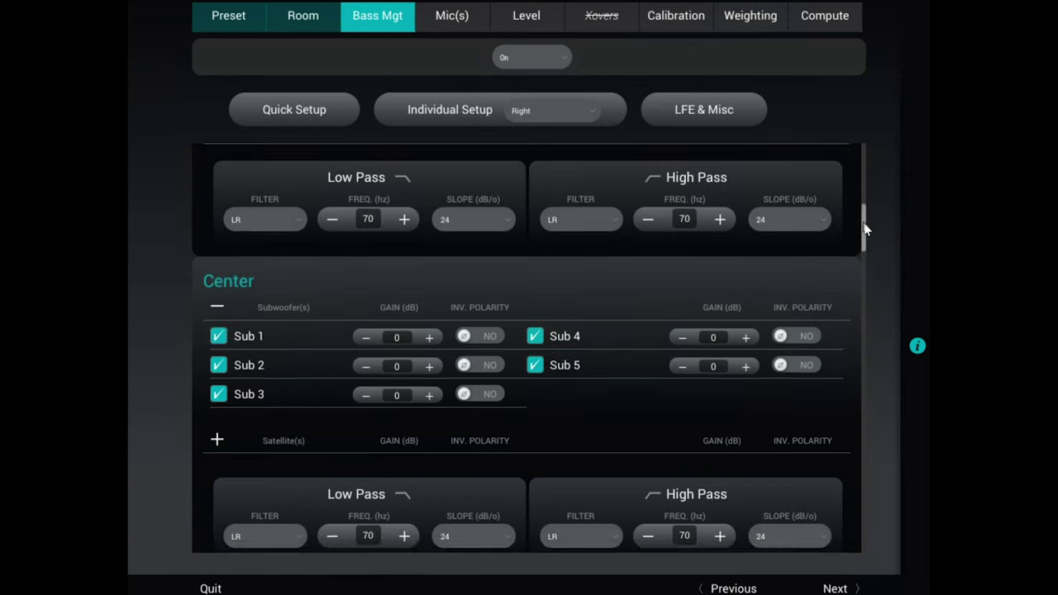
left_click(219, 336)
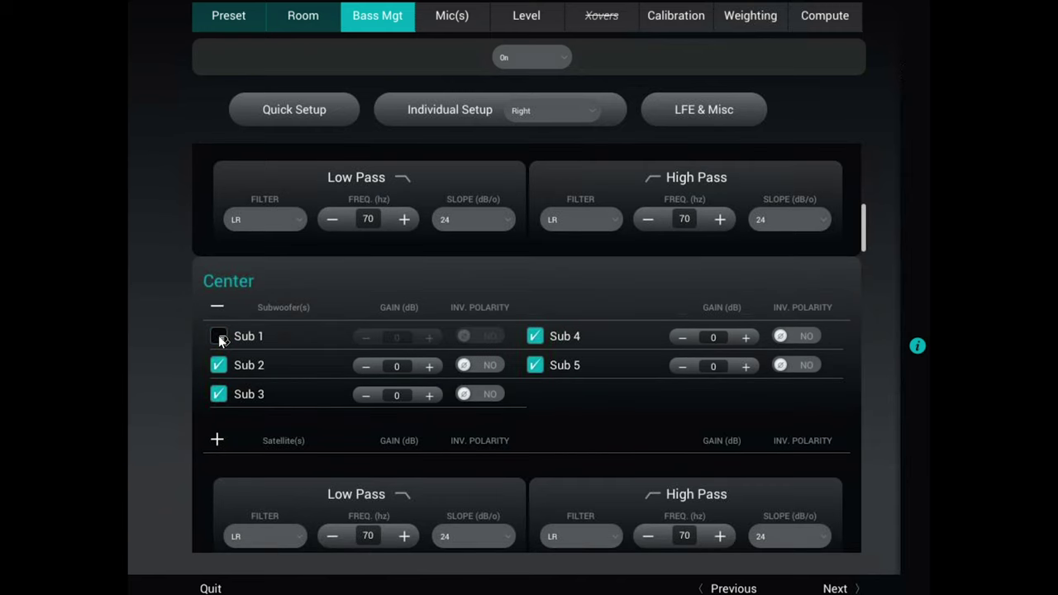
left_click(219, 366)
scroll(219, 368, "down", 1)
scroll(219, 370, "up", 1)
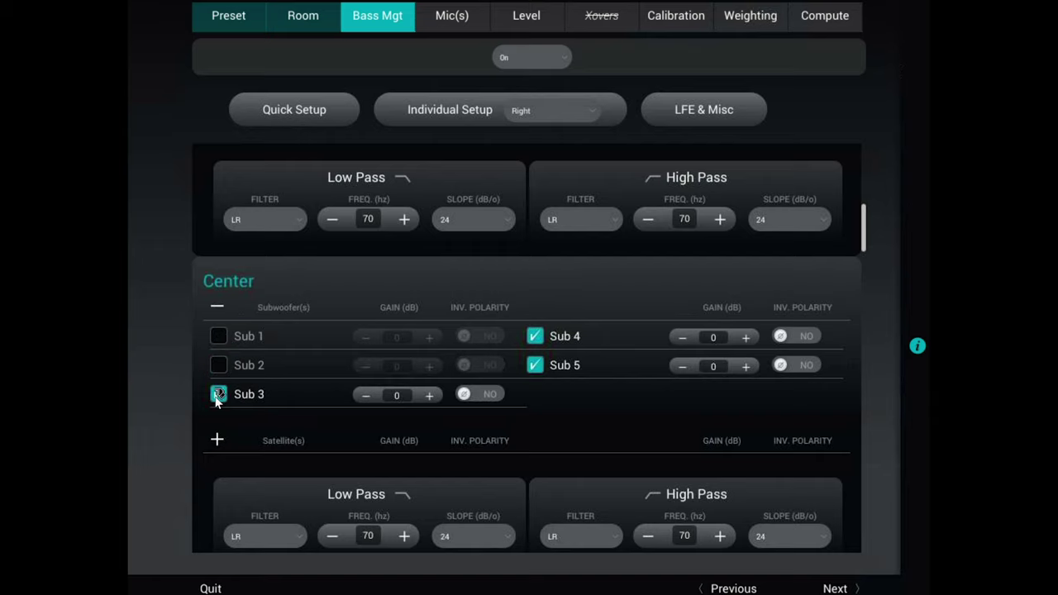
left_click(538, 337)
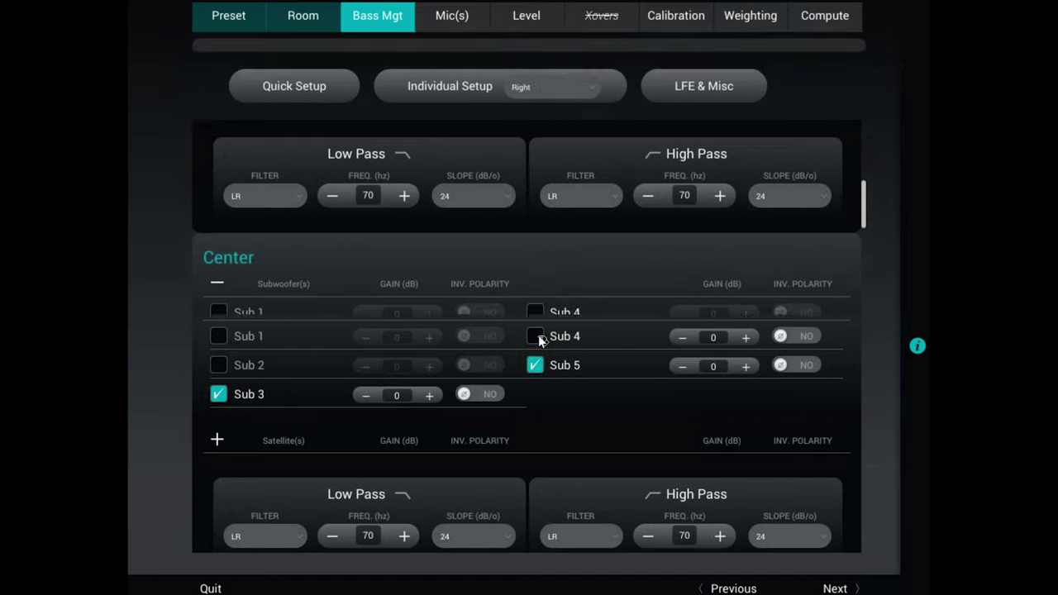
left_click(536, 365)
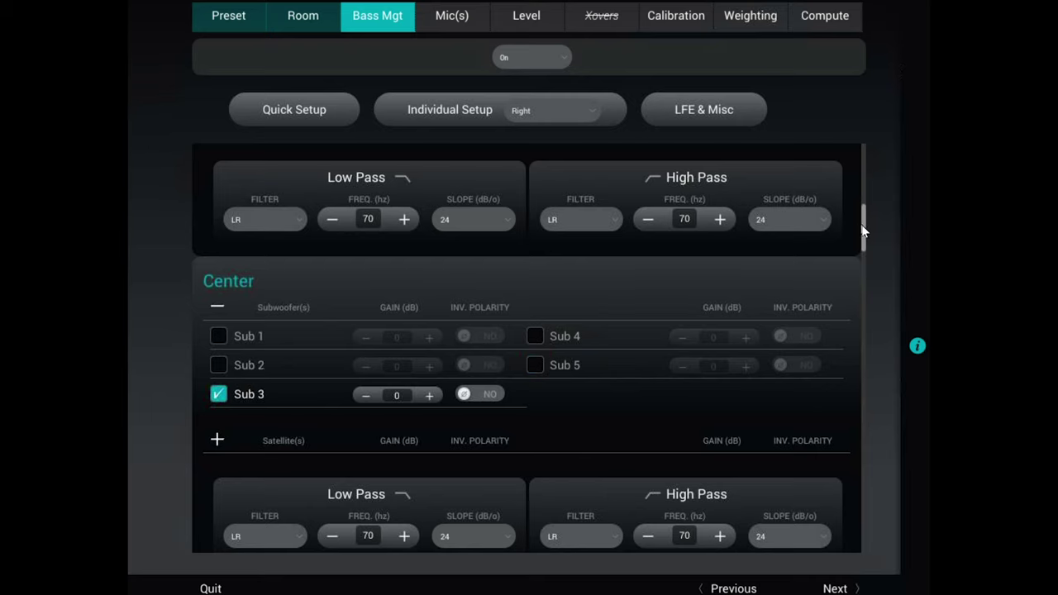
Expand the Left top front speaker's satellites and assign the Left speaker as its bass satellite
left_click_drag(863, 226, 866, 235)
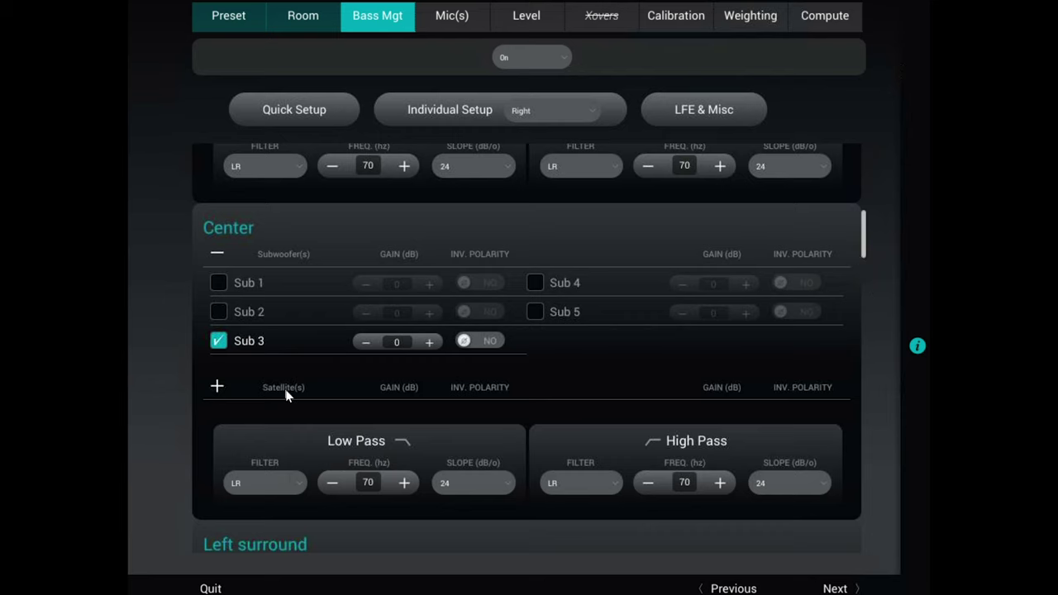
left_click_drag(864, 234, 869, 425)
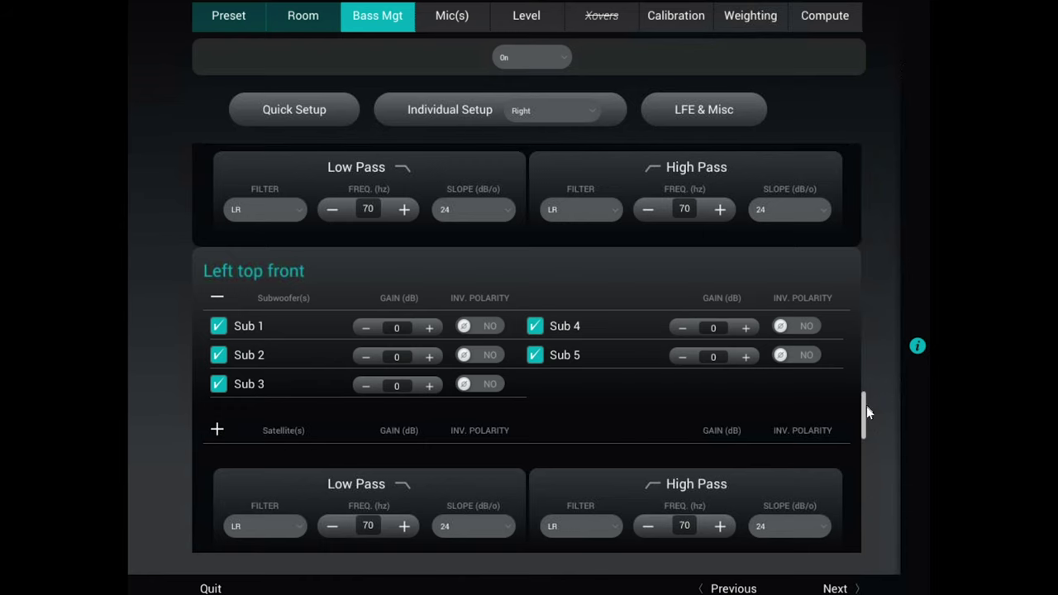
left_click_drag(866, 413, 865, 419)
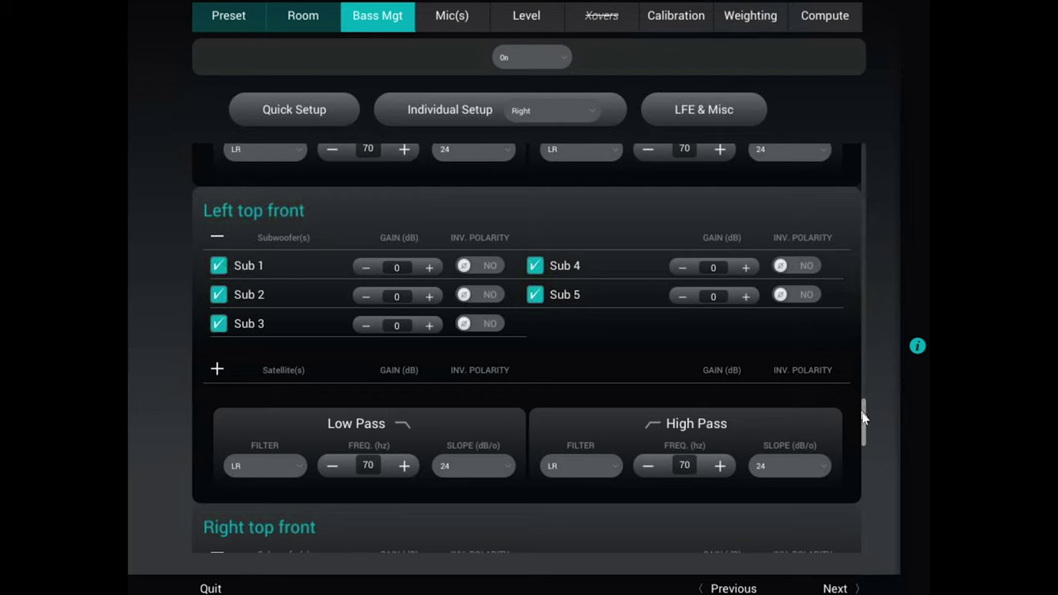
left_click_drag(864, 416, 865, 427)
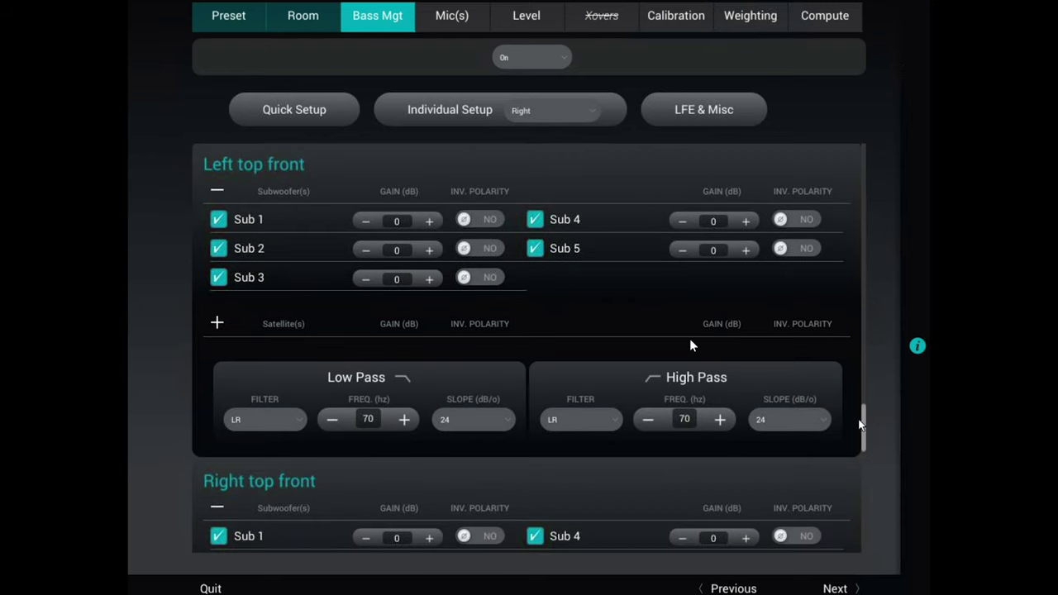
left_click(218, 323)
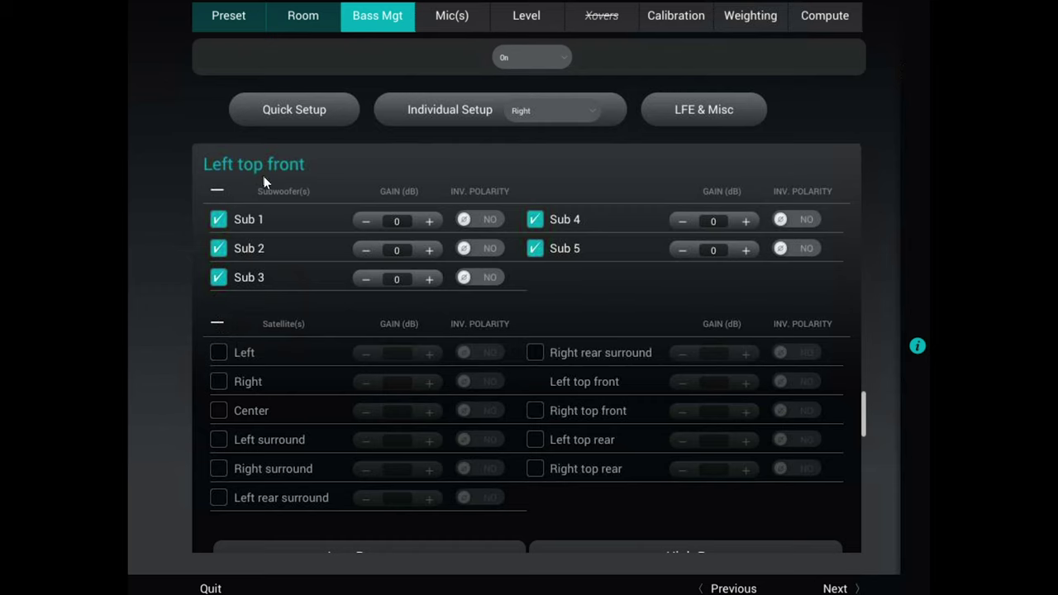
left_click(220, 354)
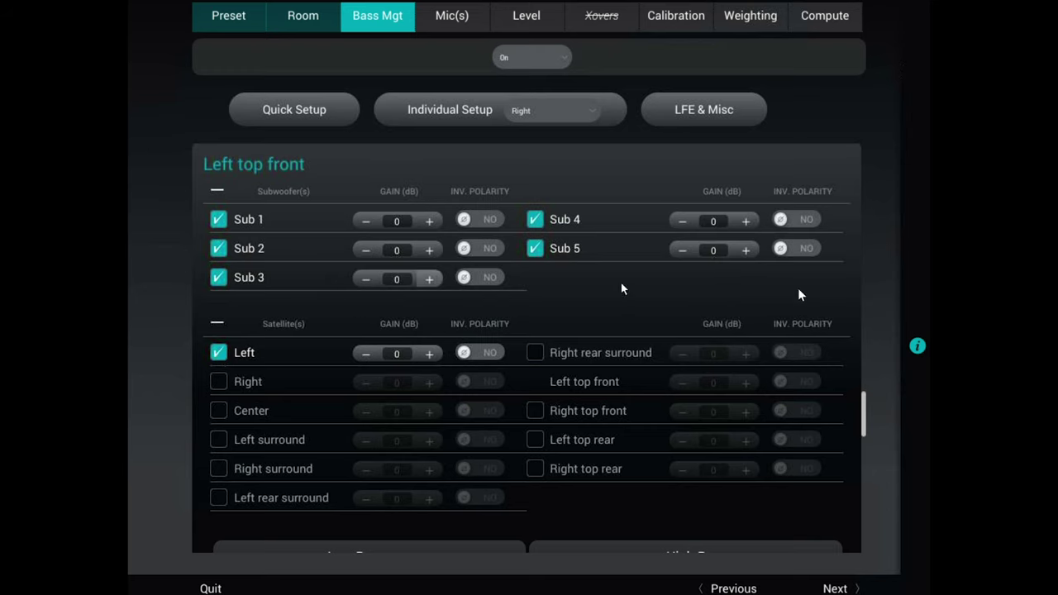
Try Right rear surround instead of Left as the Left top front speaker's satellite, ending with only Left selected
left_click_drag(862, 402, 862, 422)
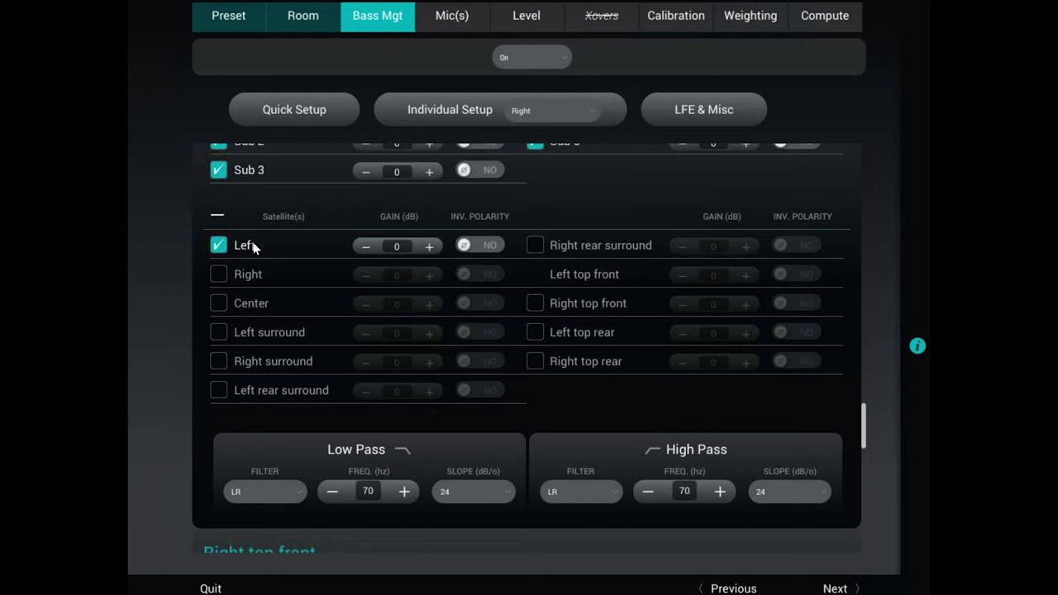
left_click(225, 244)
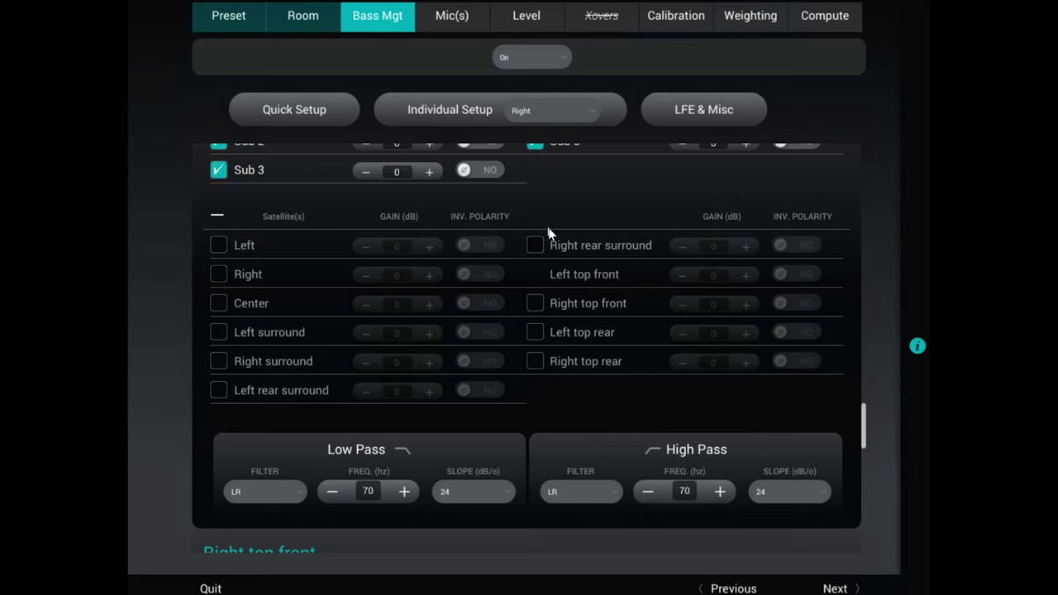
left_click(536, 245)
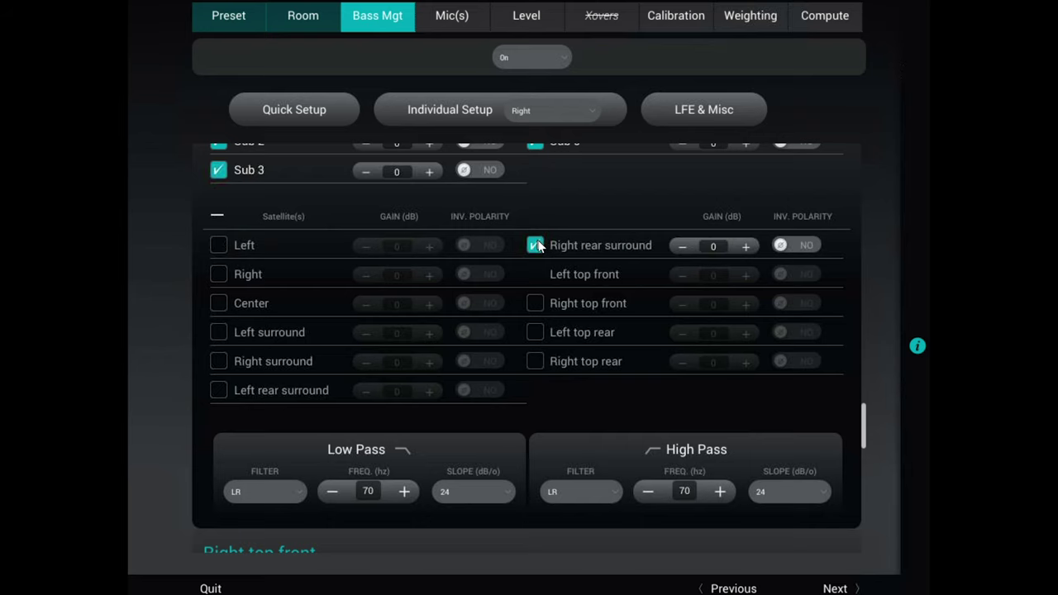
left_click(536, 246)
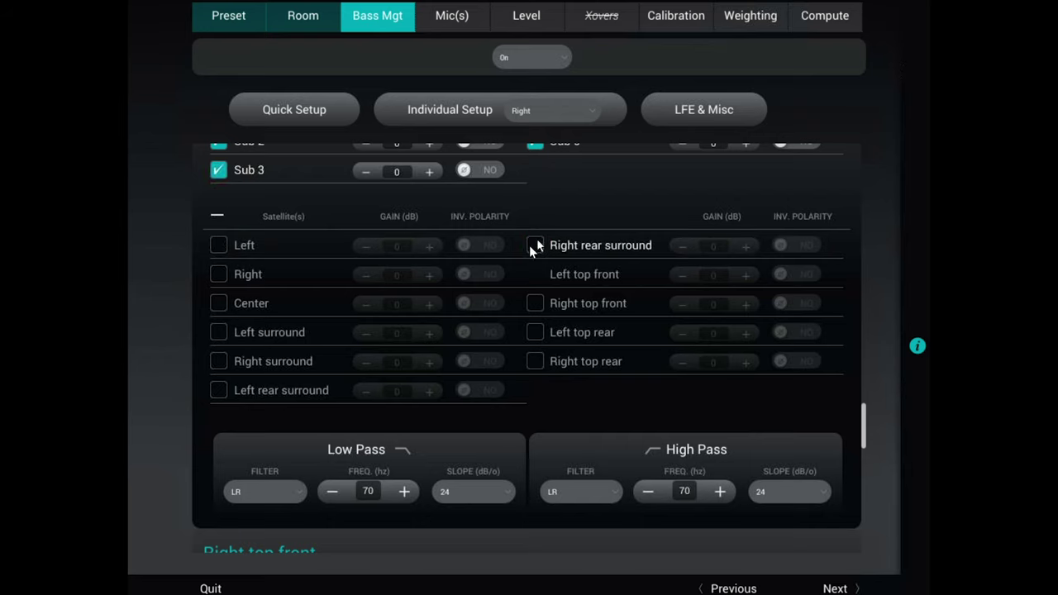
left_click(219, 246)
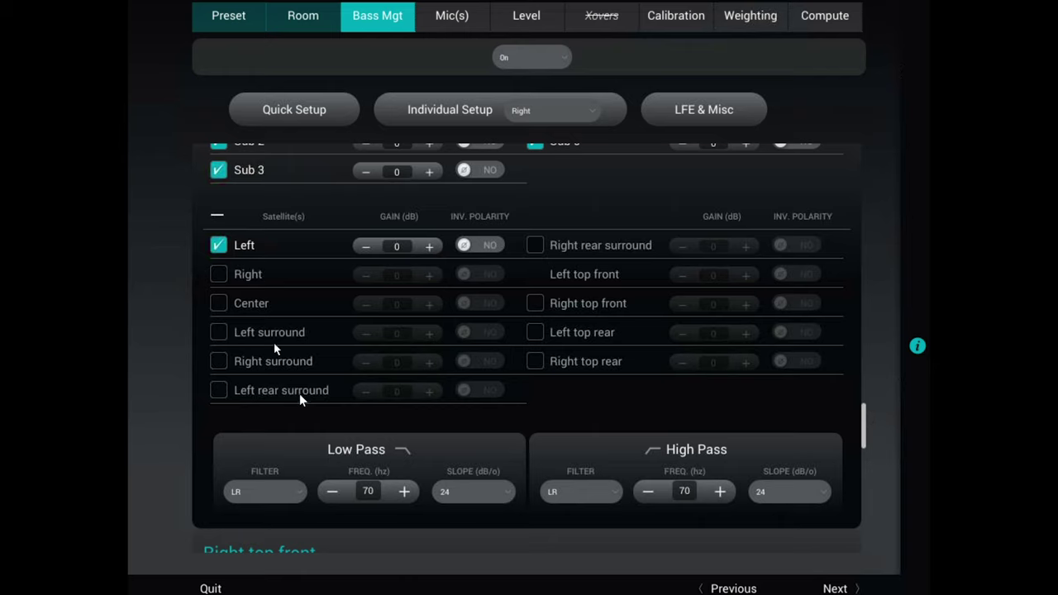
Try a 120 Hz crossover frequency in the Left top front speaker's low-pass and high-pass filters
left_click(371, 492)
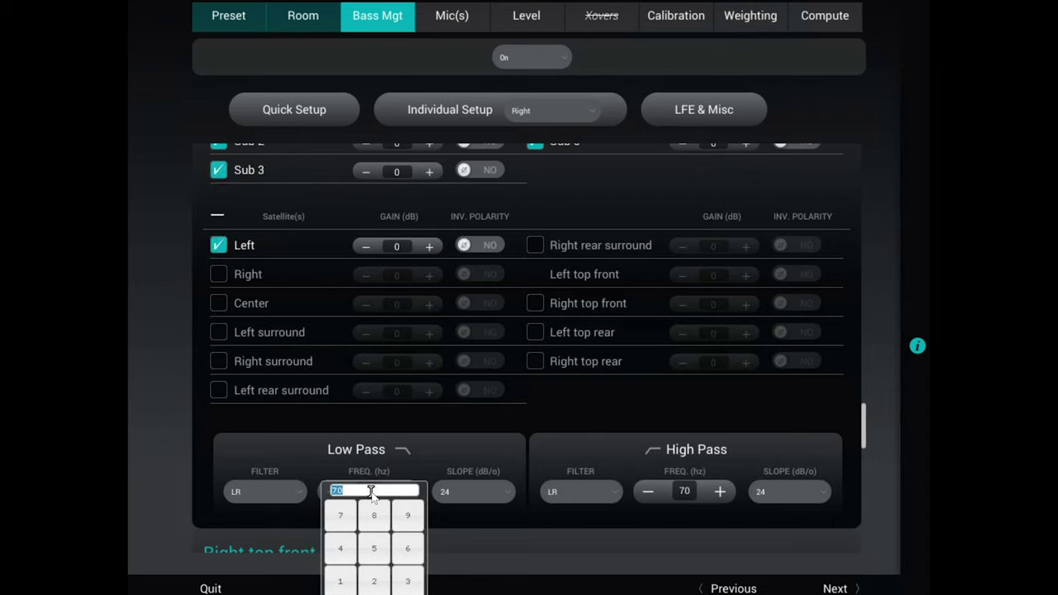
type("12")
type("0")
left_click(684, 491)
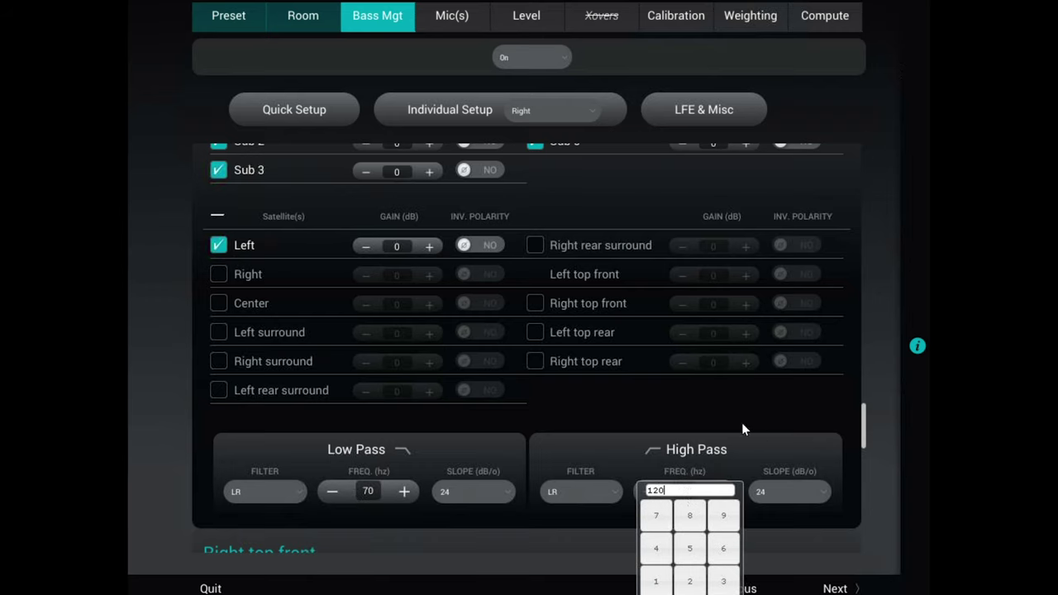
left_click(258, 252)
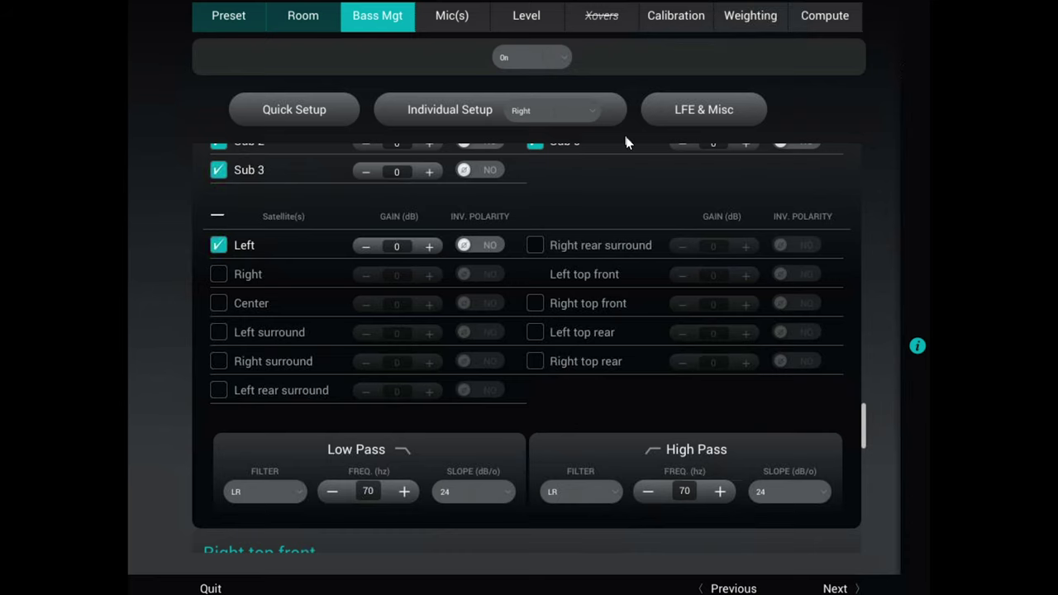
Review the low frequency effect and miscellaneous settings, switching stacked sub correction on and back off
left_click(695, 116)
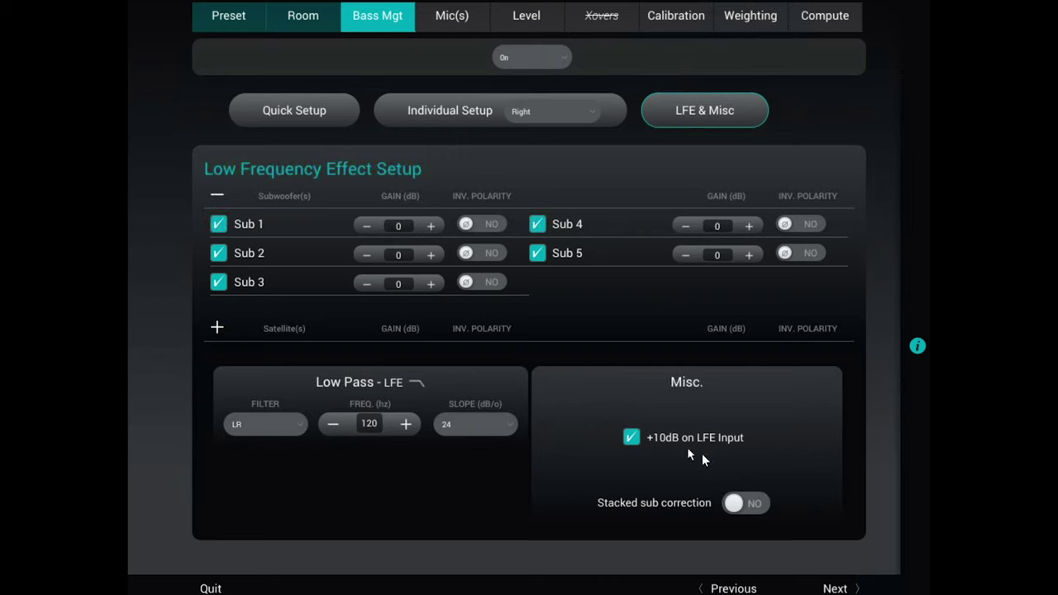
left_click(741, 506)
left_click(742, 506)
Reset the quick setup to default and reapply its settings to all speakers and all associated subs
left_click(316, 117)
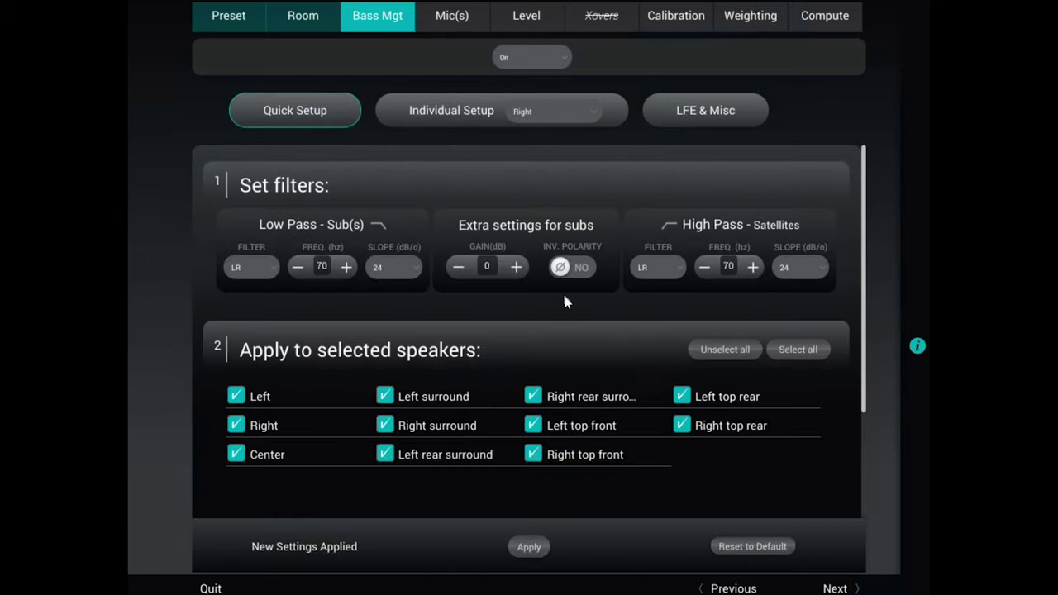
scroll(563, 291, "down", 3)
left_click(766, 547)
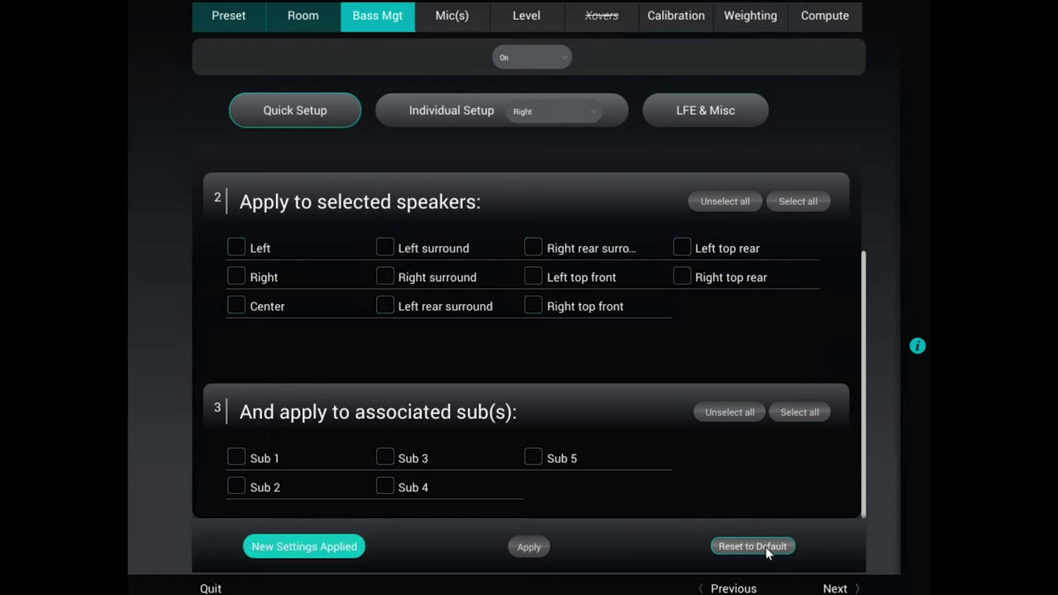
left_click(797, 202)
left_click(800, 412)
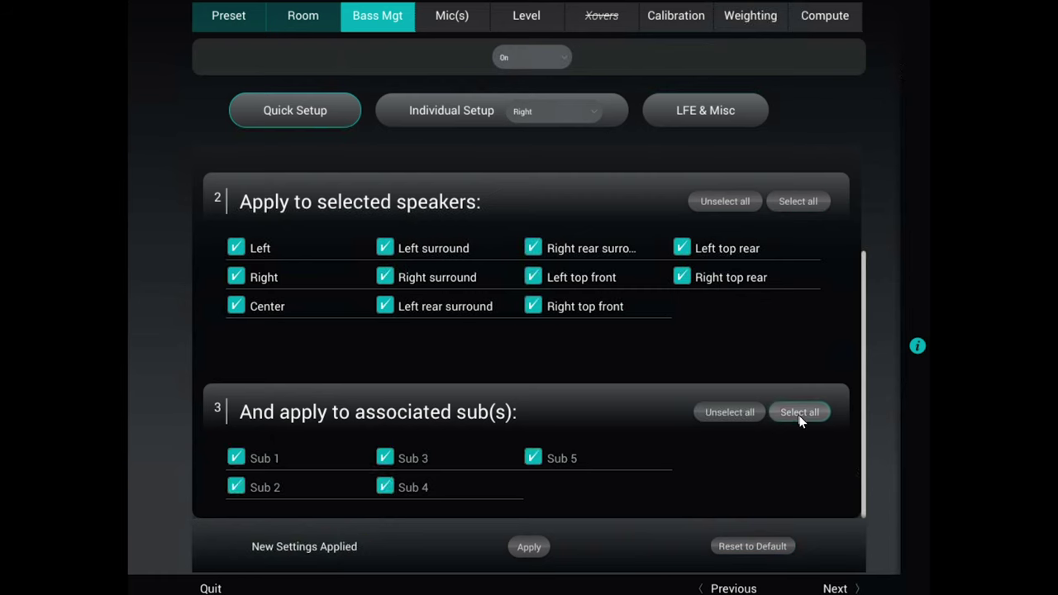
left_click(534, 547)
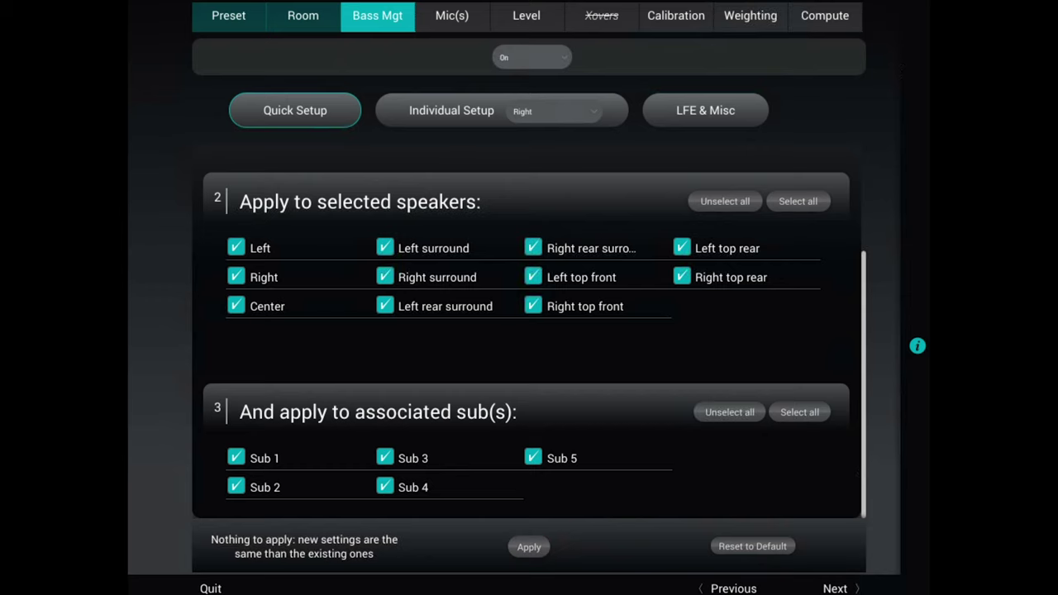
Proceed to the microphone setup, choose v9-2001 as the 3D microphone, and try importing a compensation file from USB
left_click(835, 589)
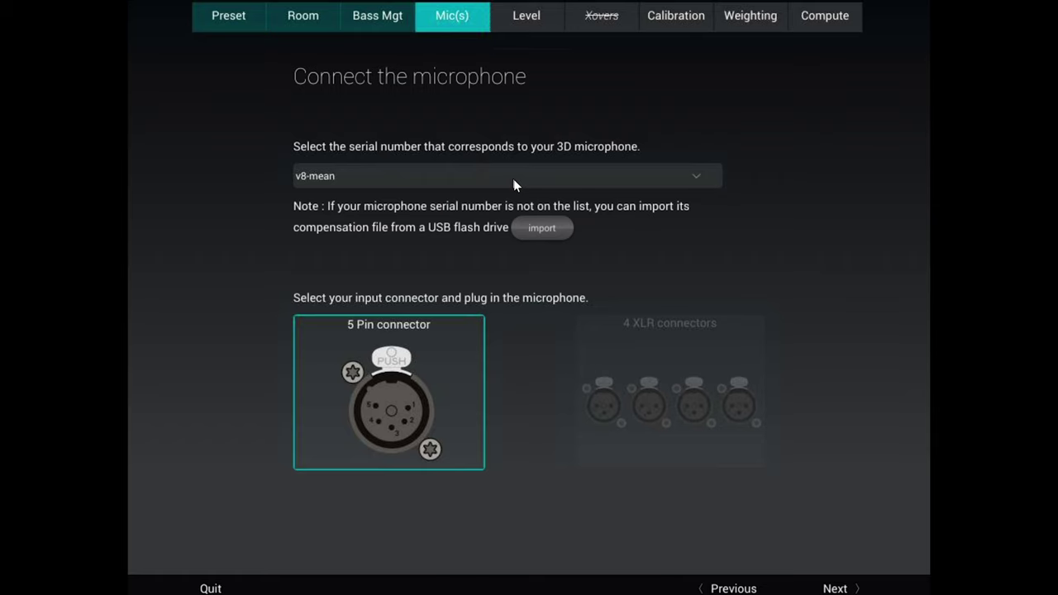
left_click(697, 179)
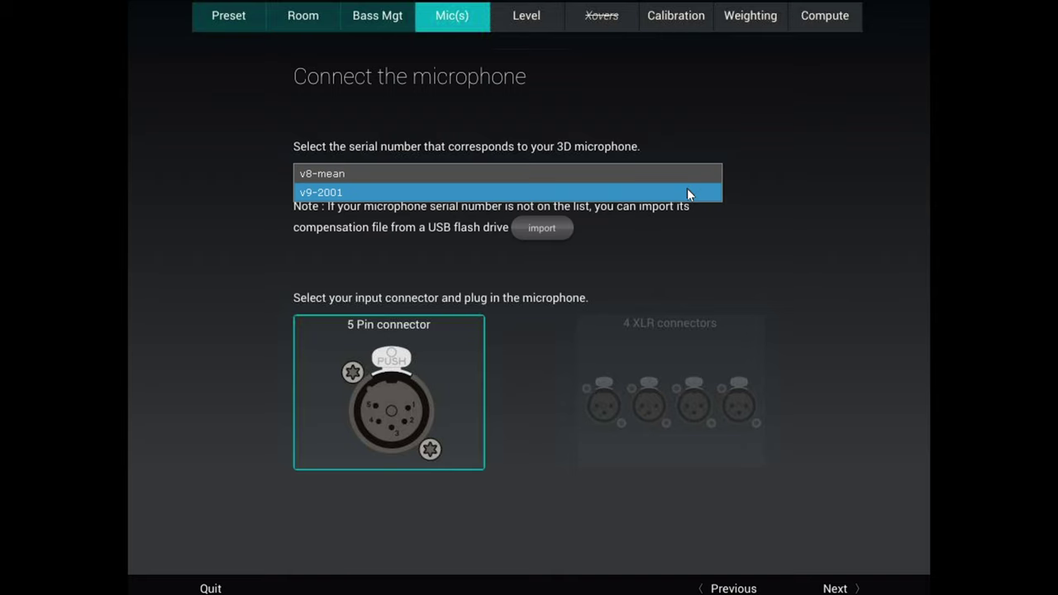
left_click(687, 190)
left_click(539, 229)
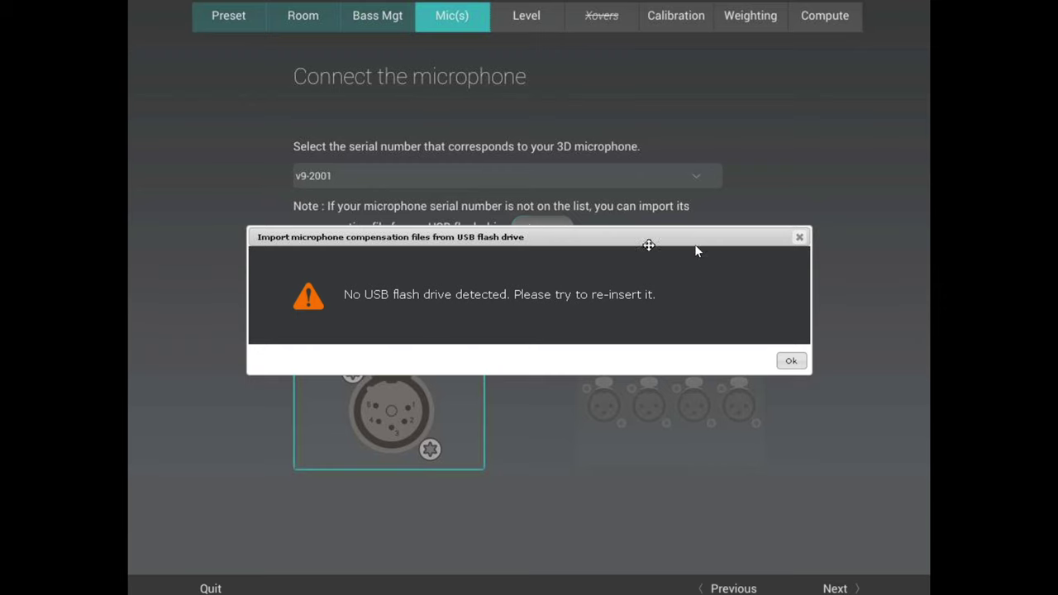
left_click(800, 238)
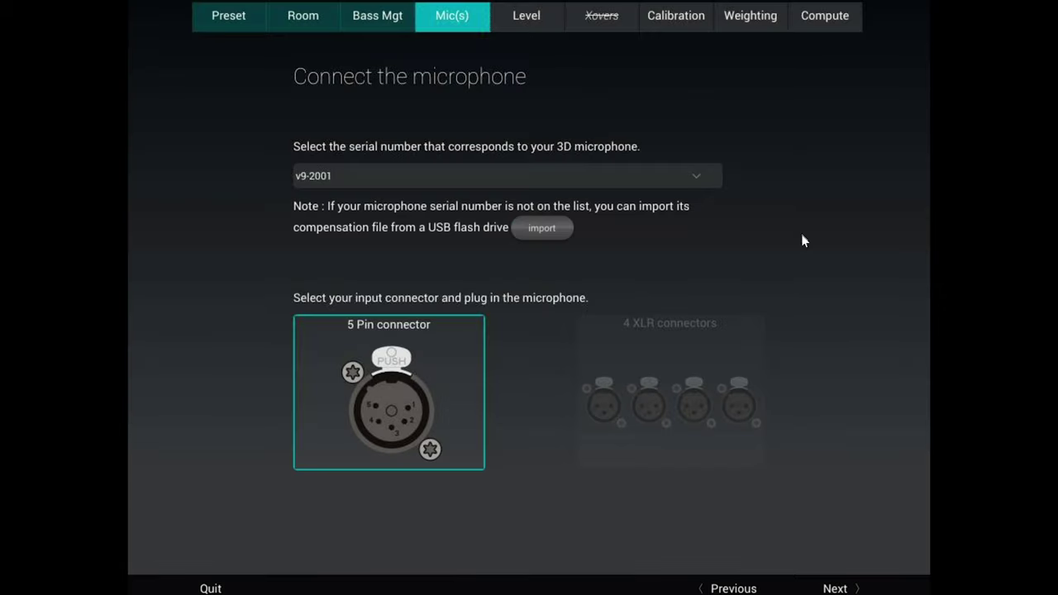
Switch the 3D microphone selection to v8-mean and back to v9-2001
left_click(526, 176)
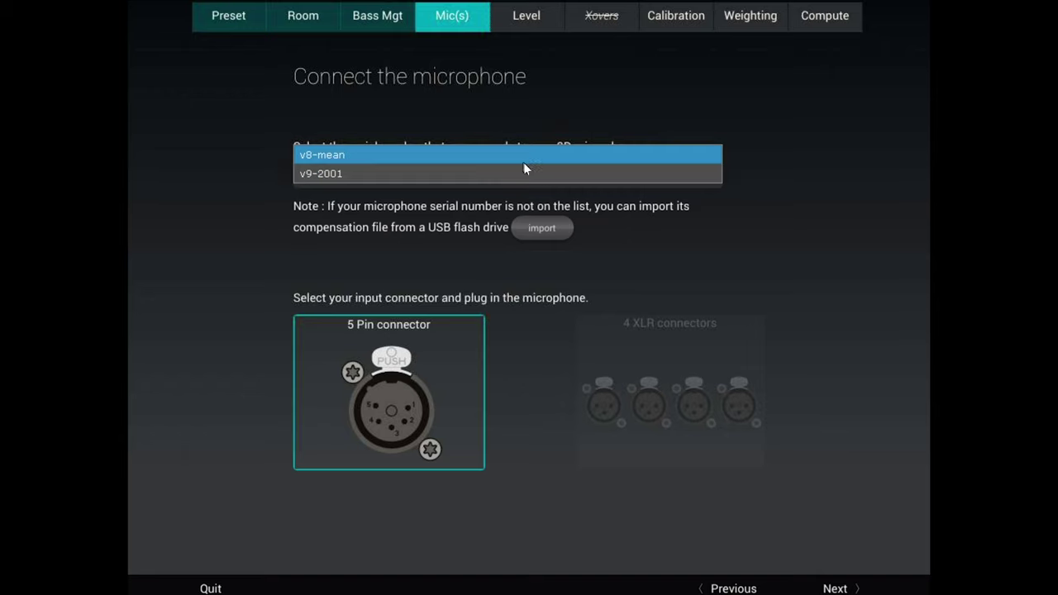
left_click(523, 160)
left_click(516, 177)
left_click(509, 194)
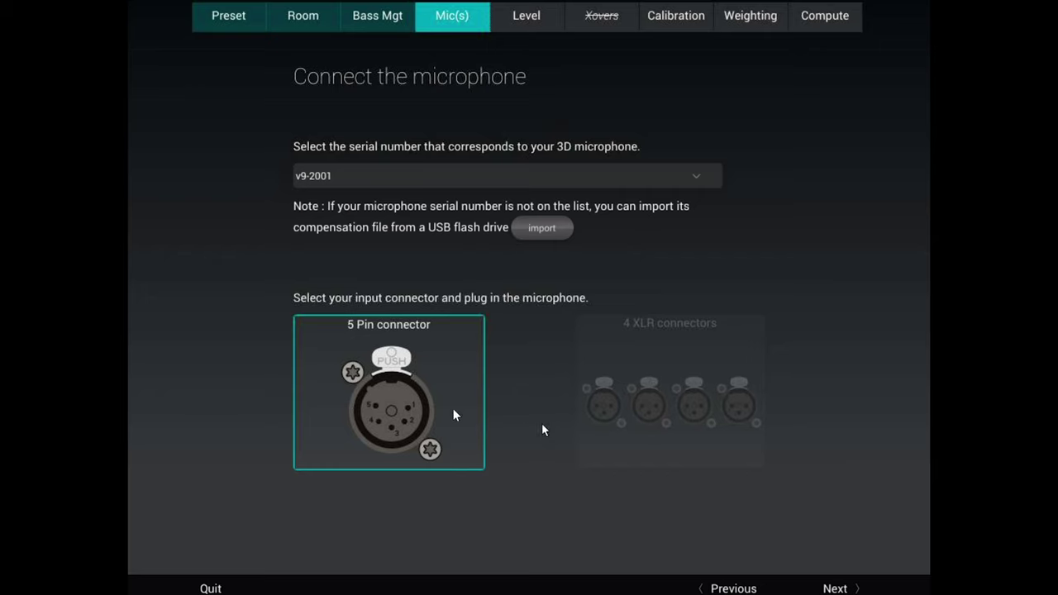
Advance through the microphone positioning and power-on instructions to the level calibration page
left_click(835, 589)
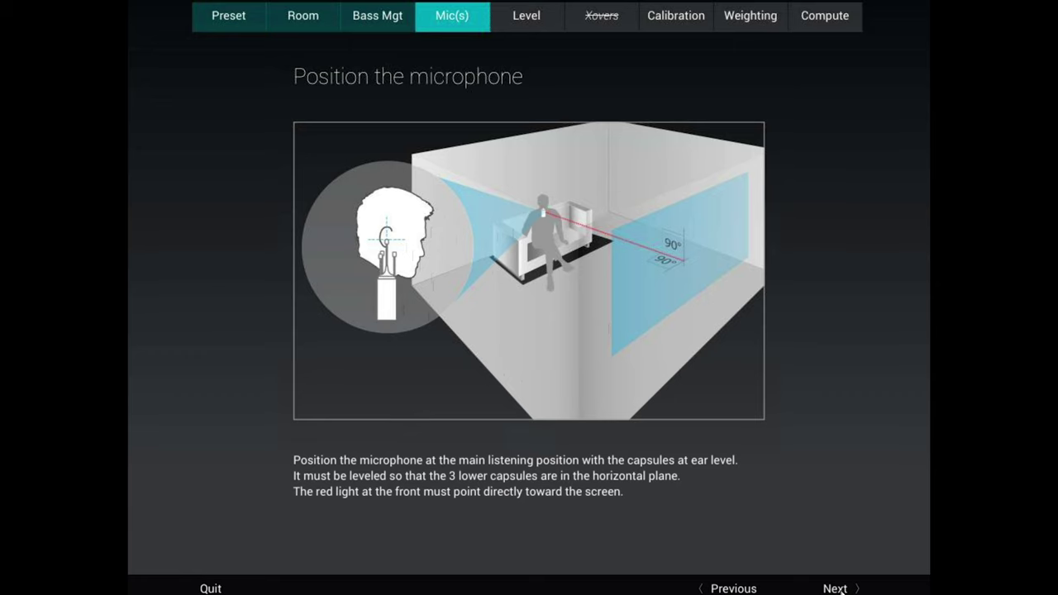
left_click(836, 589)
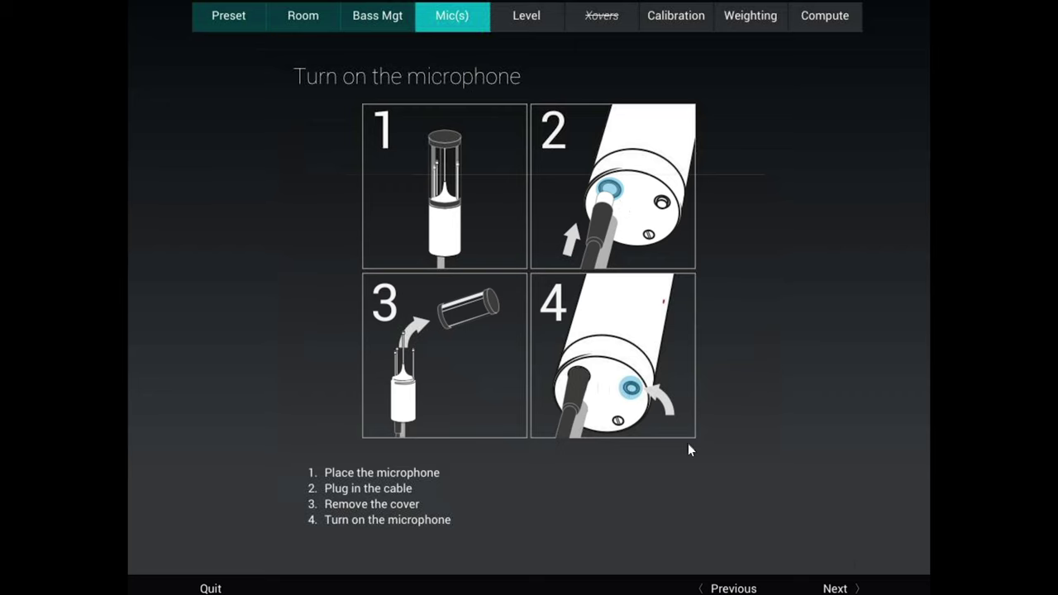
left_click(837, 588)
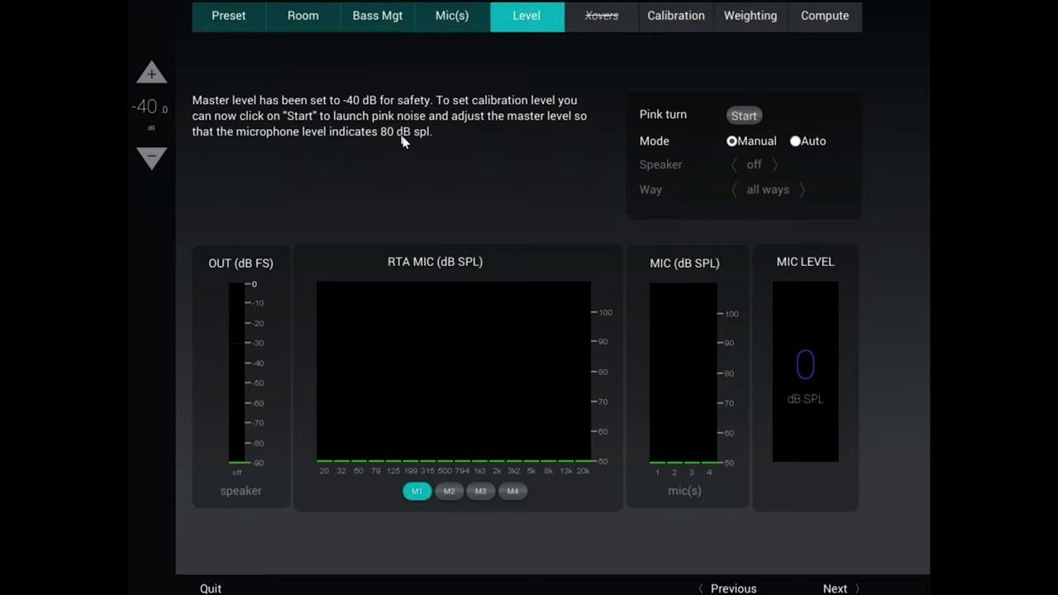
Start the pink noise on the Left speaker and raise the master level to -19 dB
left_click(744, 116)
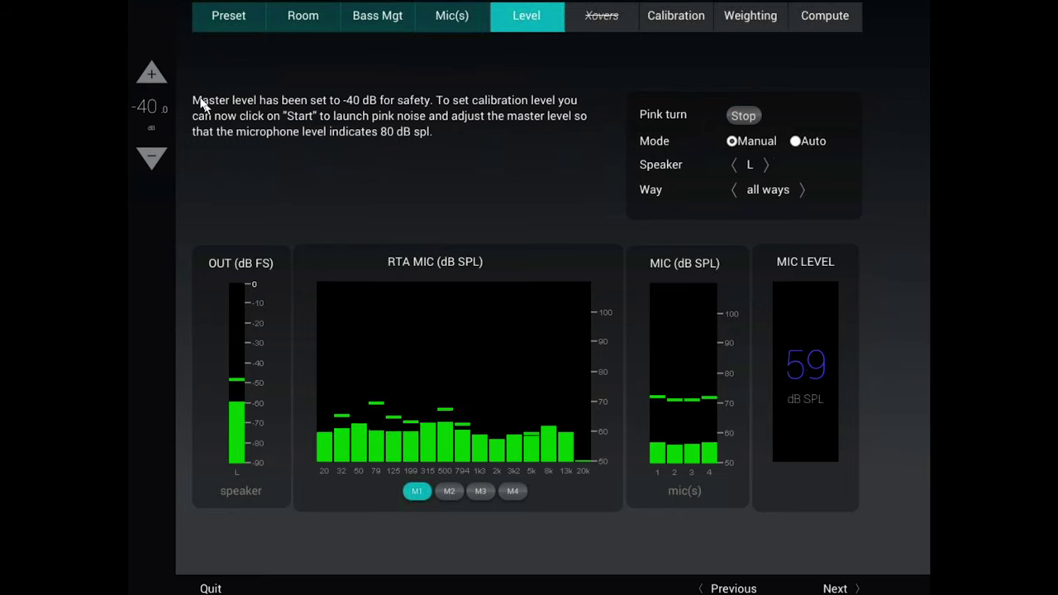
left_click(150, 75)
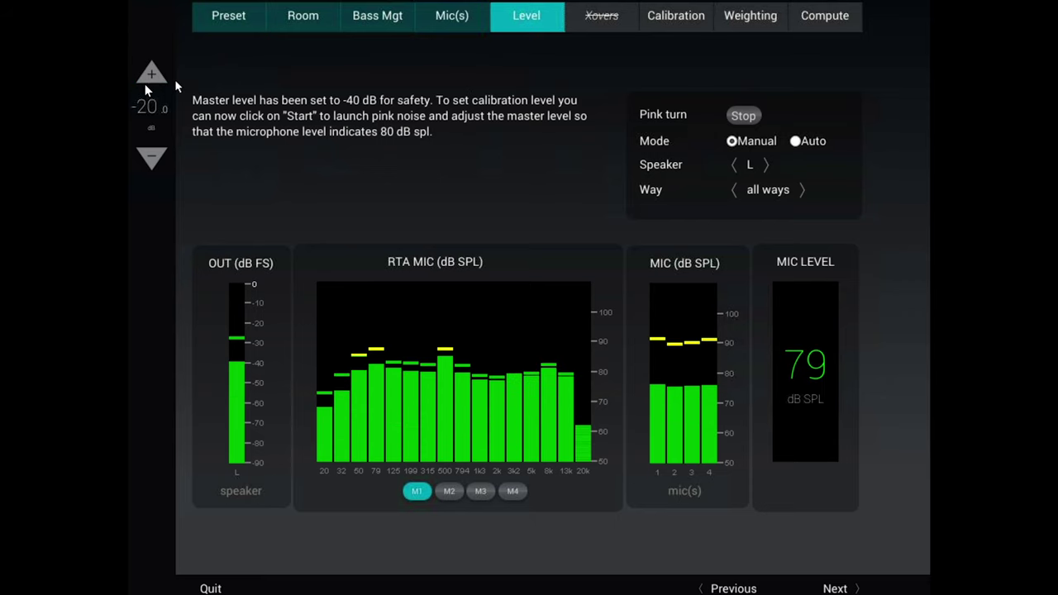
left_click(151, 76)
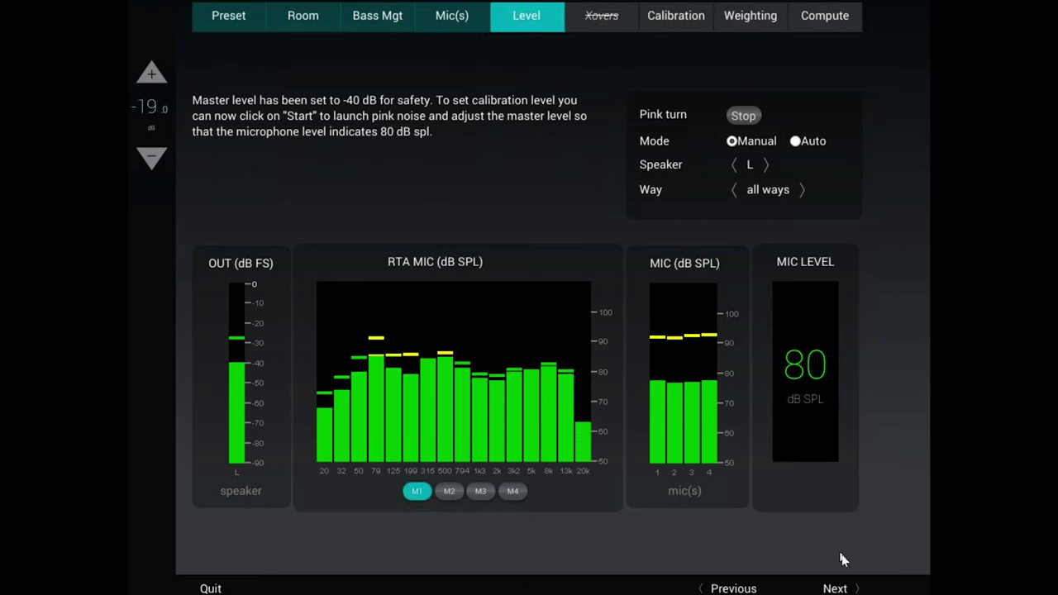
Proceed to the calibration page, close its help, and add two more measurements to the list
left_click(844, 589)
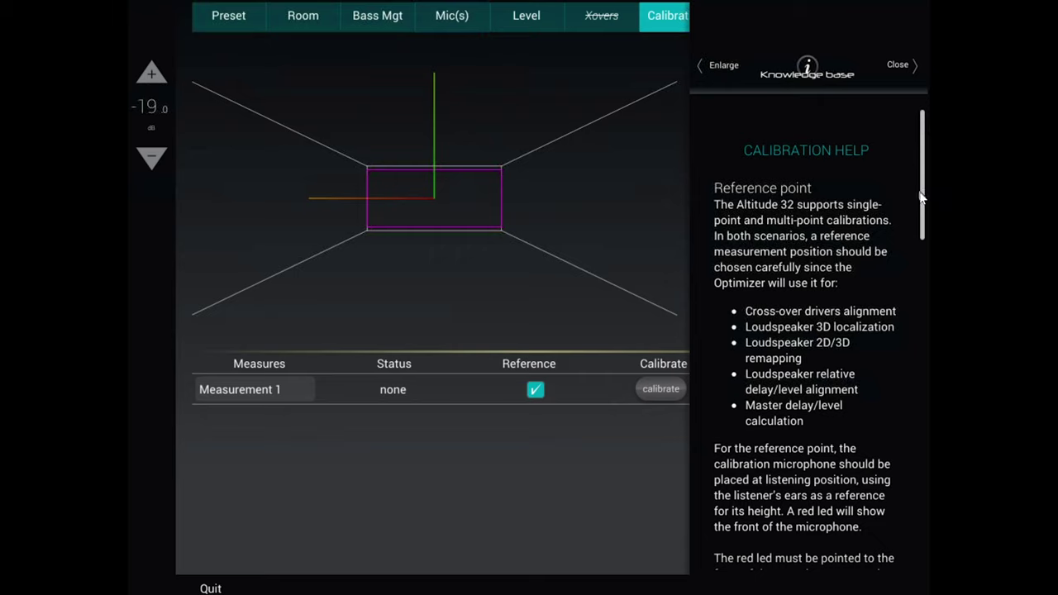
left_click(898, 65)
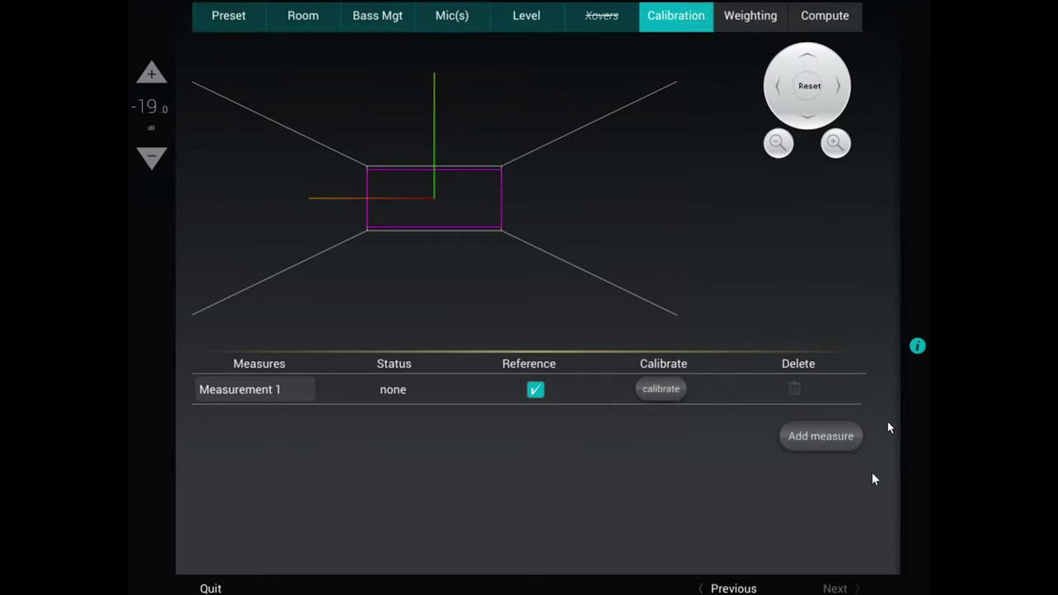
left_click(670, 395)
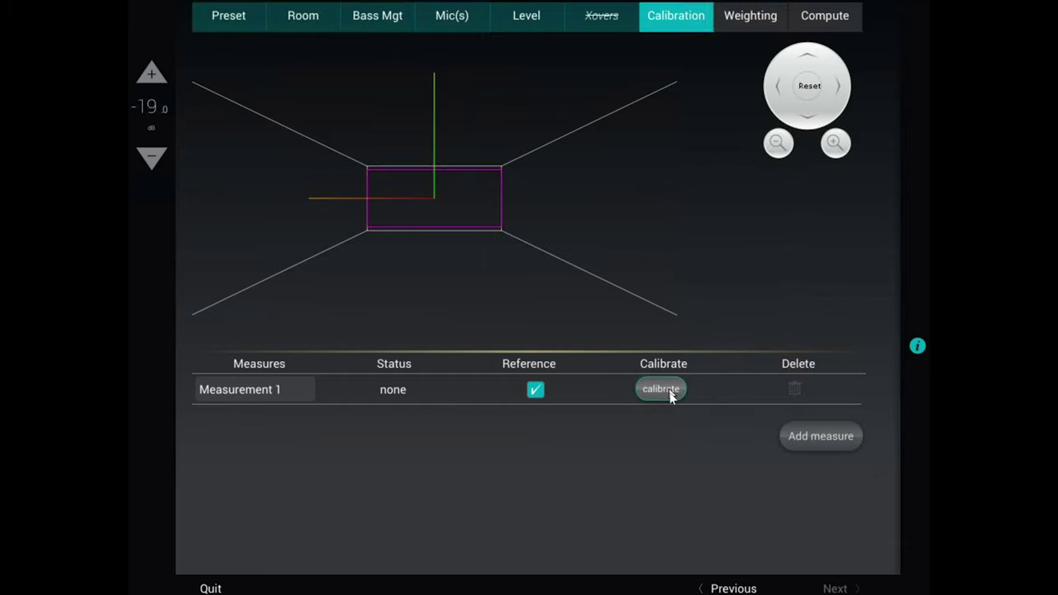
left_click(808, 438)
left_click(810, 459)
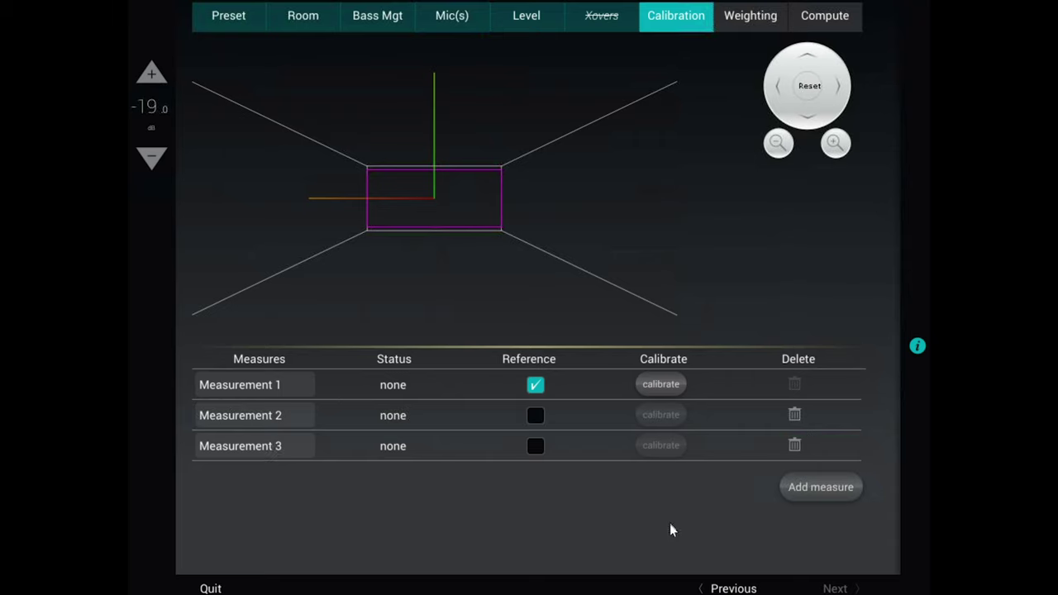
Add three more measurements to the calibration measurement list
left_click(821, 497)
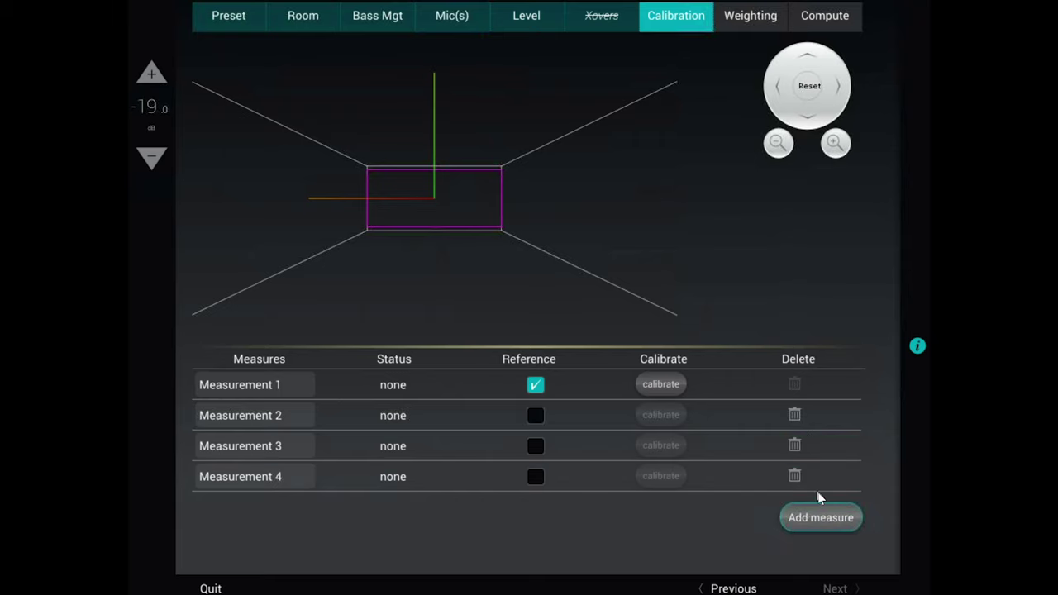
left_click(824, 524)
left_click(833, 547)
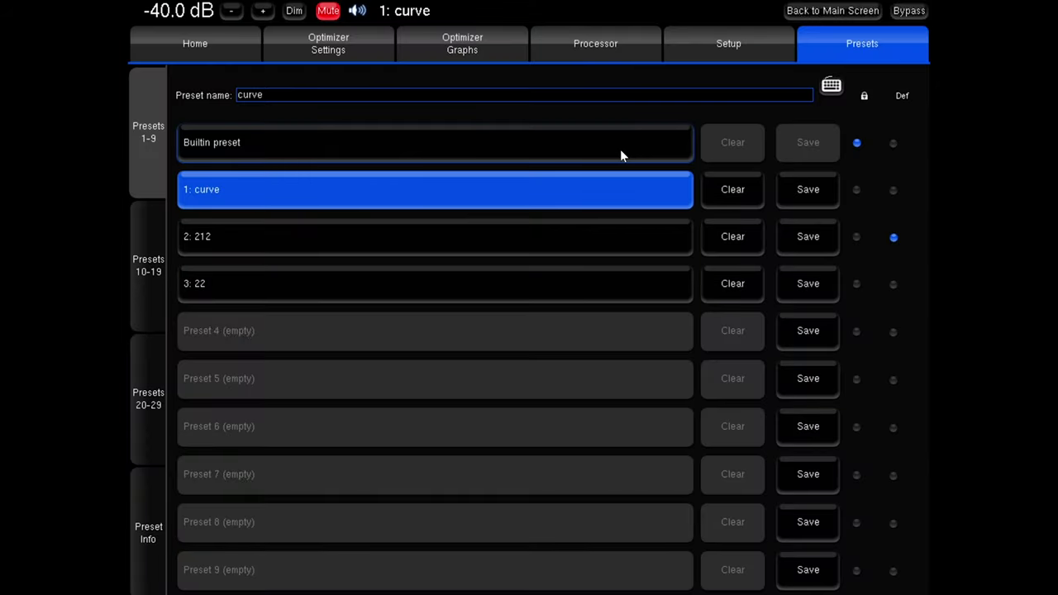
Look through the optimizer graphs for Pt. 1, from direct amplitude, phase and group delay to both impulse views, and return to Amplitude
left_click(465, 48)
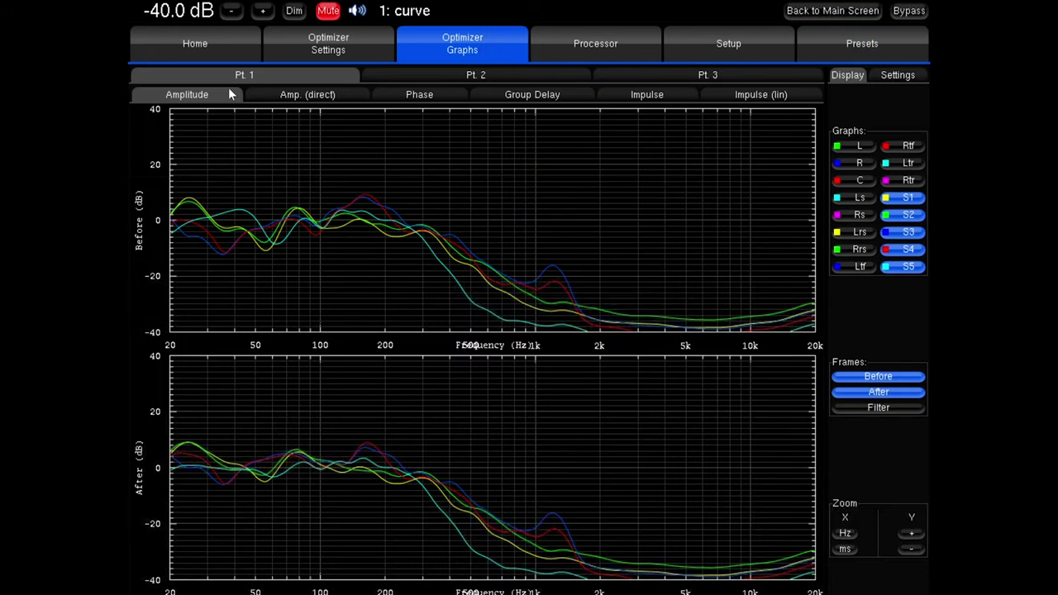
left_click(317, 96)
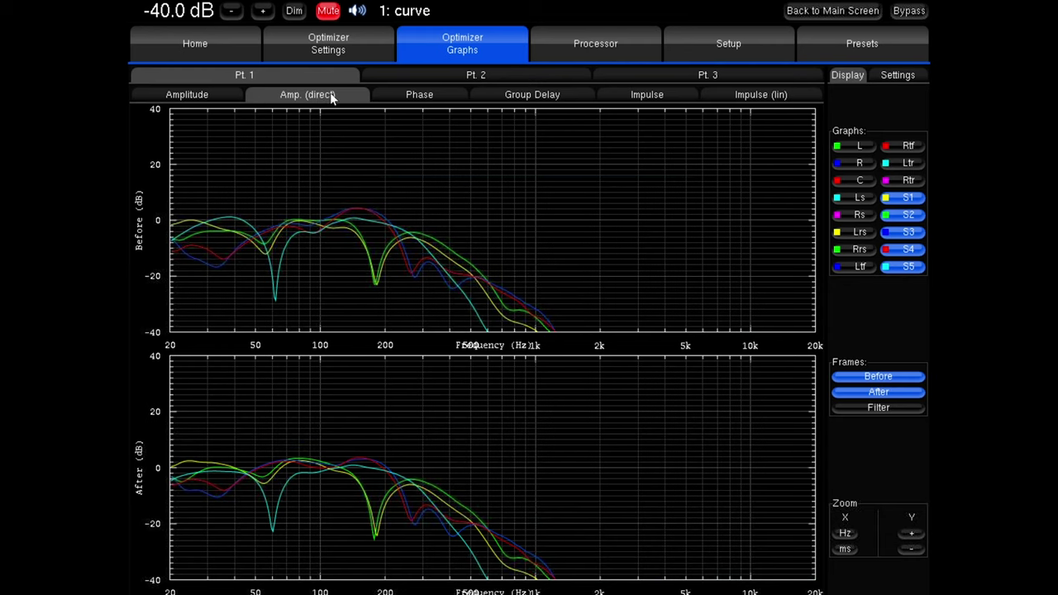
left_click(410, 95)
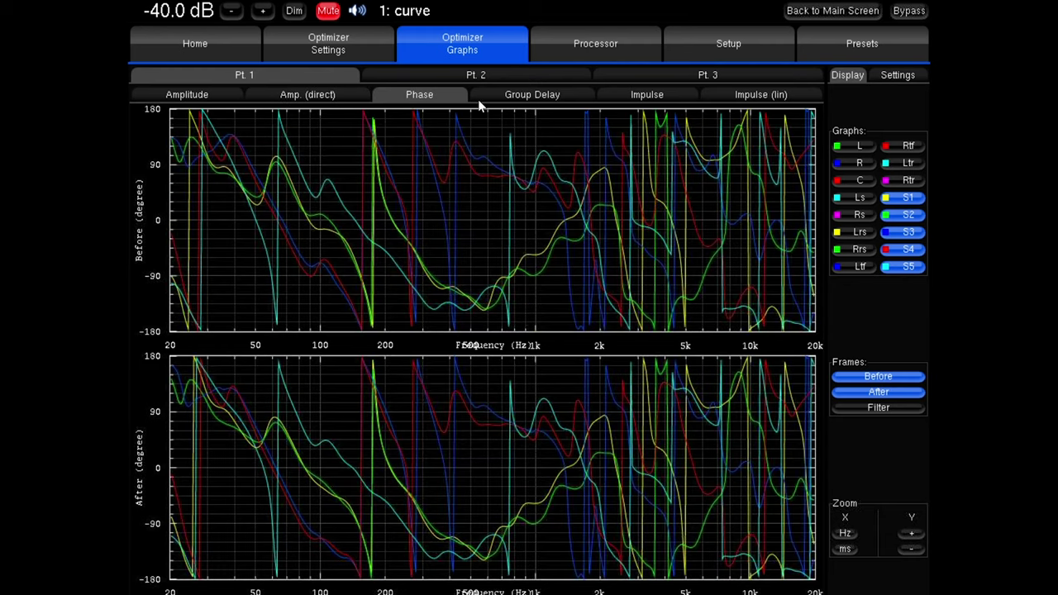
left_click(535, 94)
left_click(647, 96)
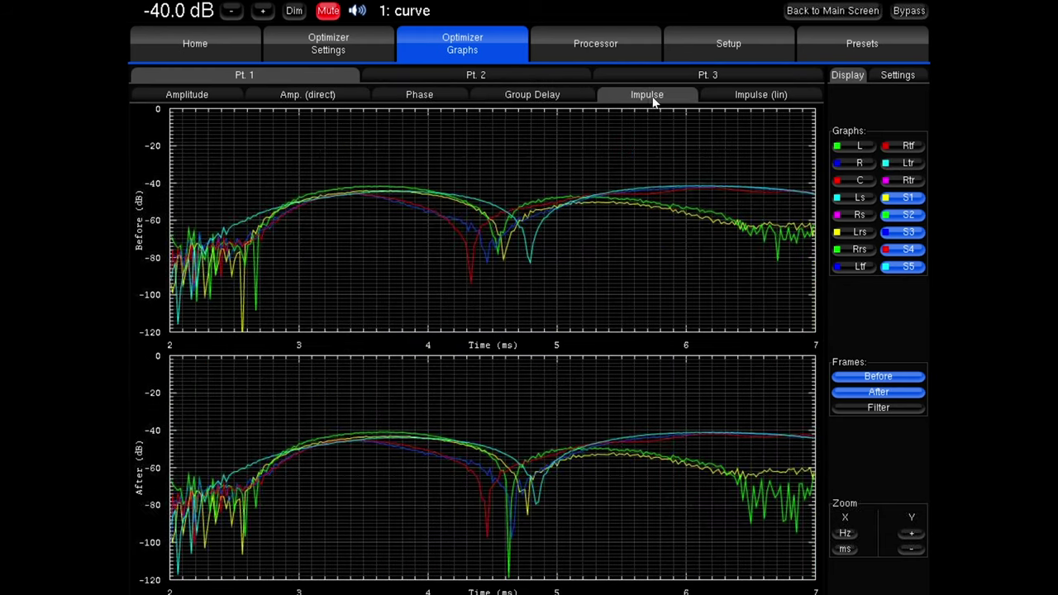
left_click(742, 95)
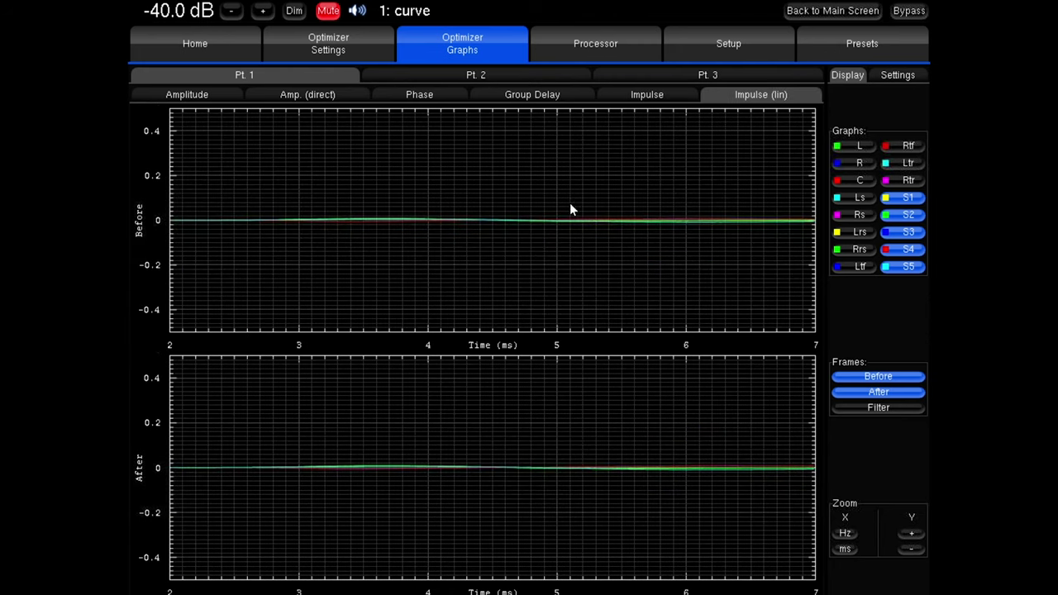
left_click(191, 99)
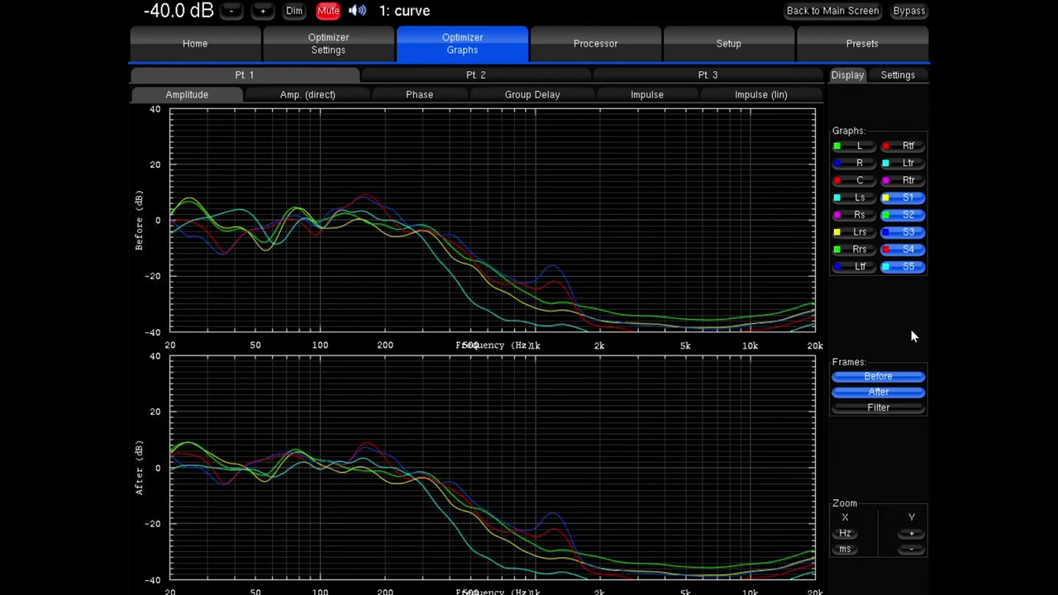
Hide the After frame and set the amplitude graph's frequency range to 10 Hz - 300 Hz
left_click(891, 395)
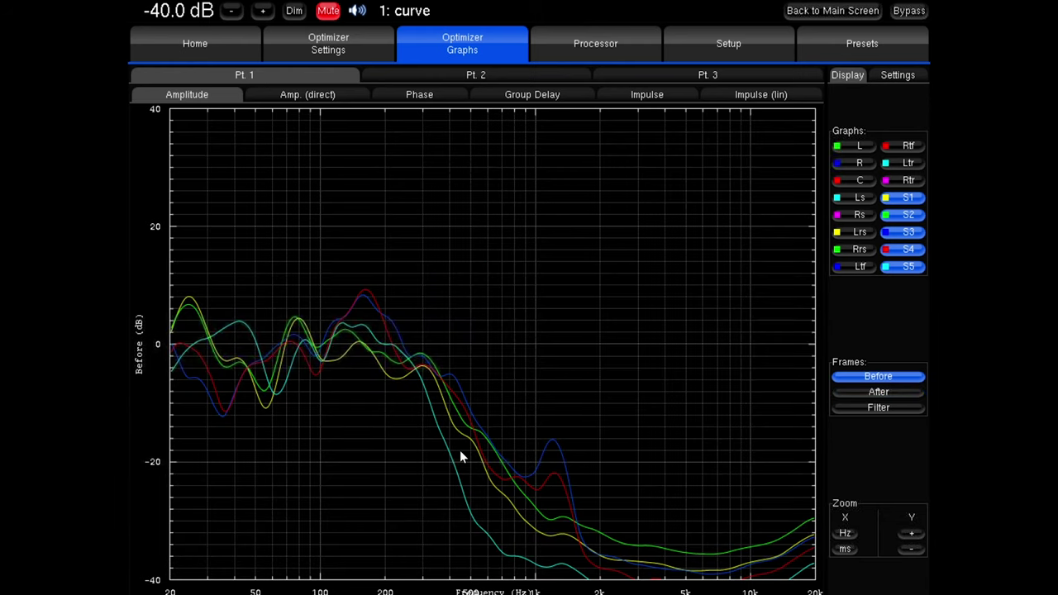
left_click(845, 534)
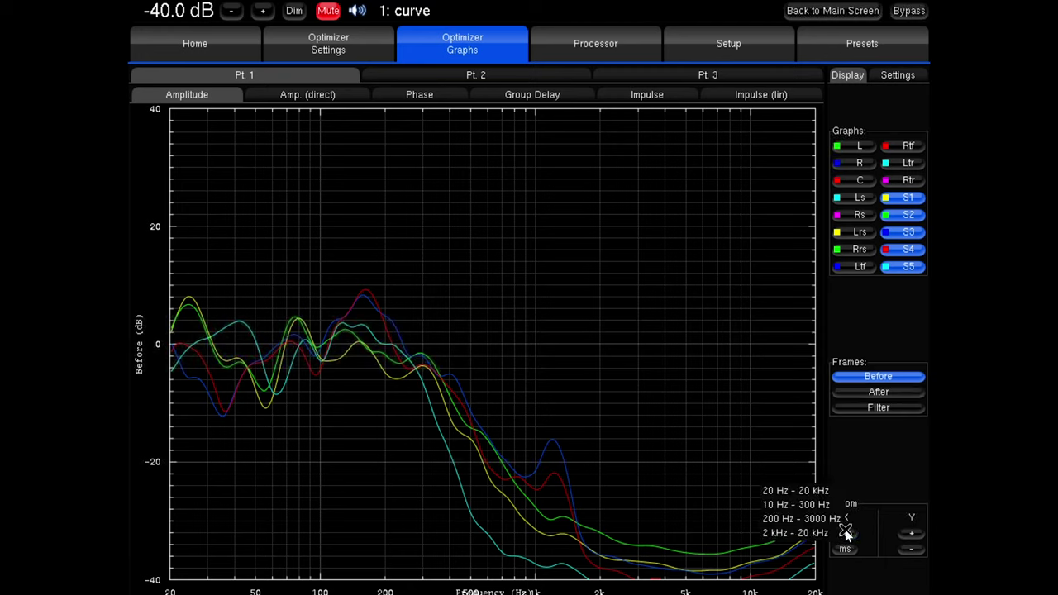
left_click(815, 505)
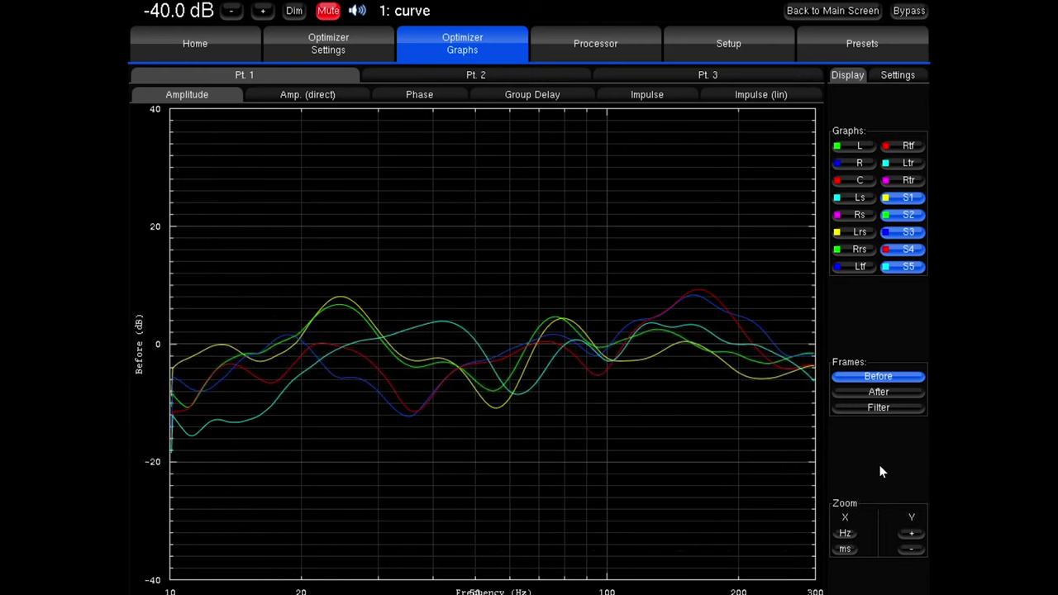
Show the After frame below the Before frame, and briefly display the Filter frame for comparison
left_click(882, 393)
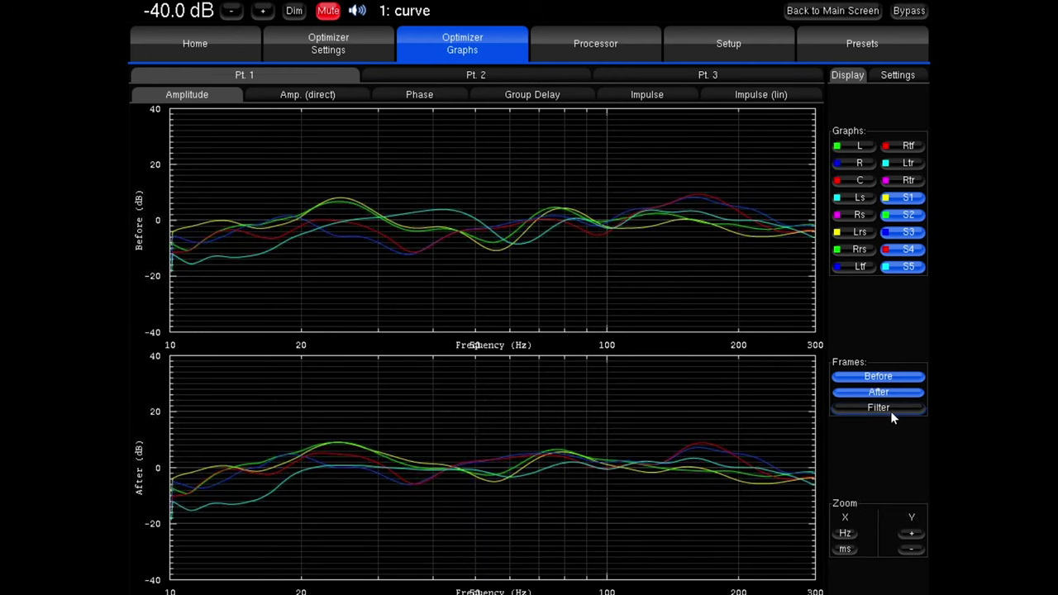
left_click(890, 409)
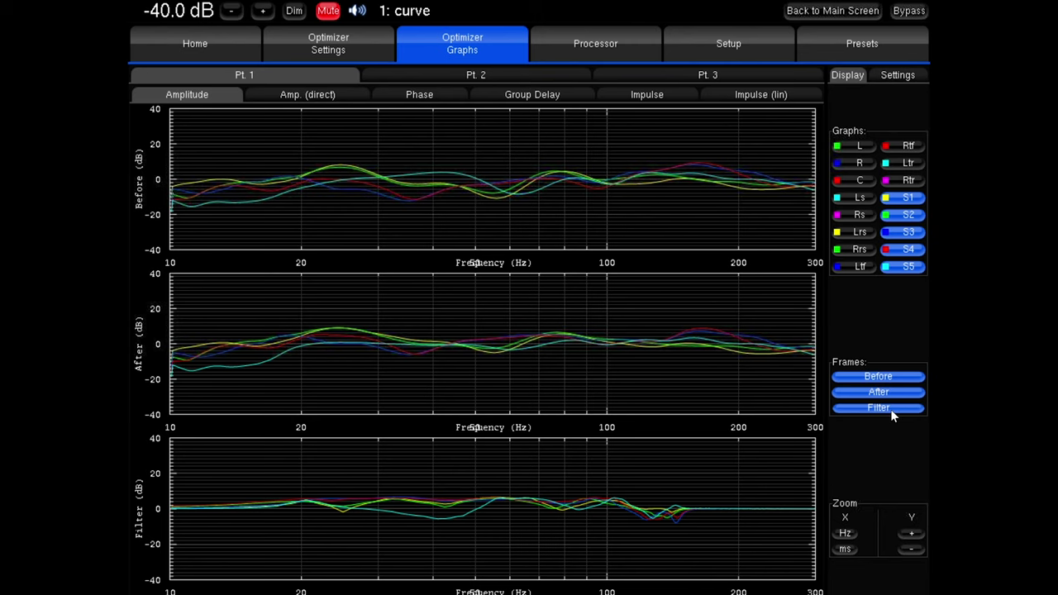
left_click(890, 408)
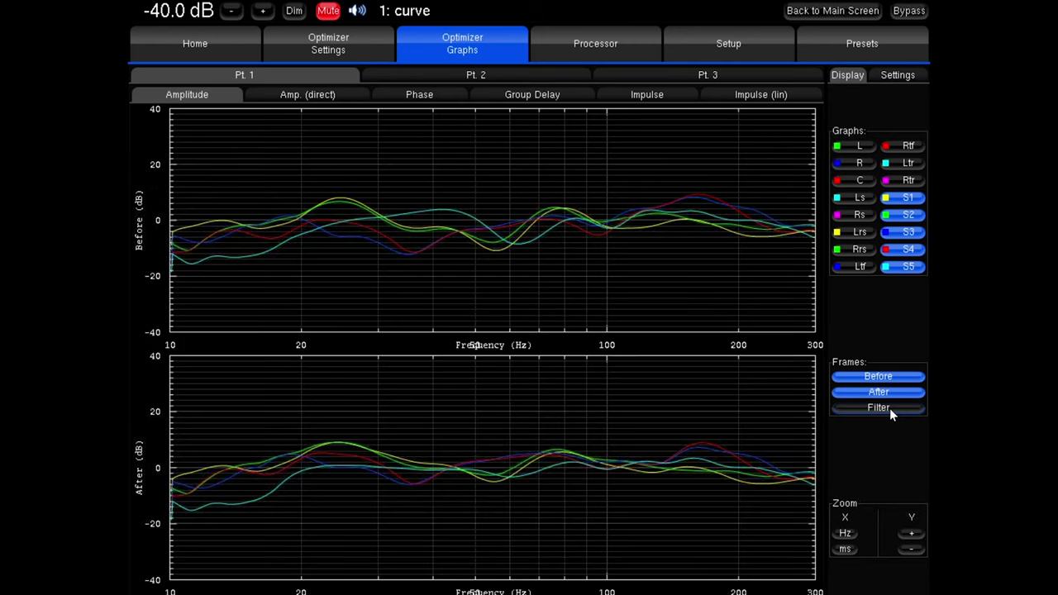
Show the L, R and C curves in the graphs and hide the five subwoofer curves S1 to S5
left_click(860, 146)
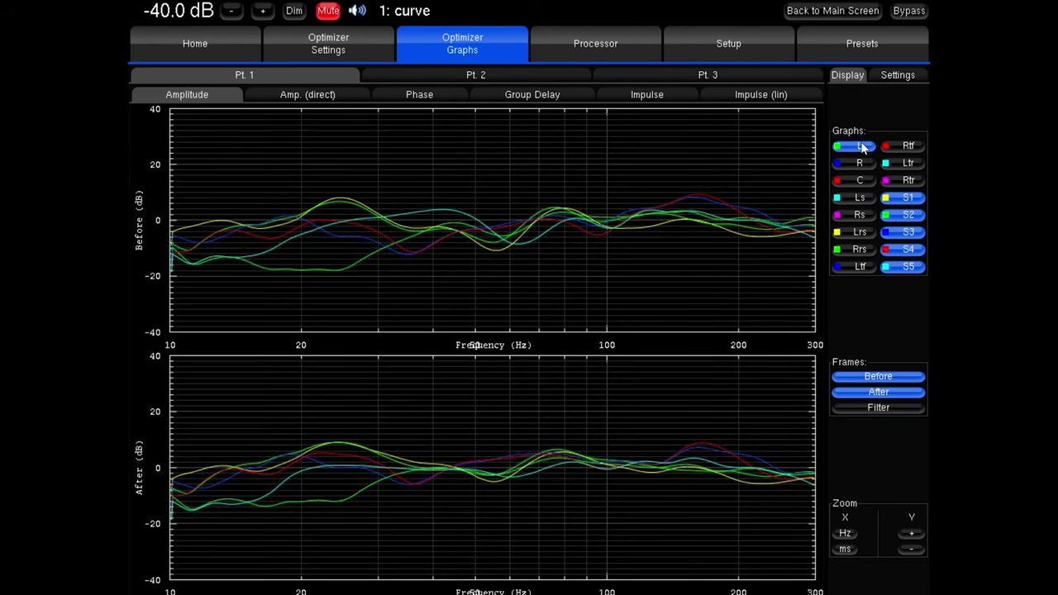
left_click(858, 165)
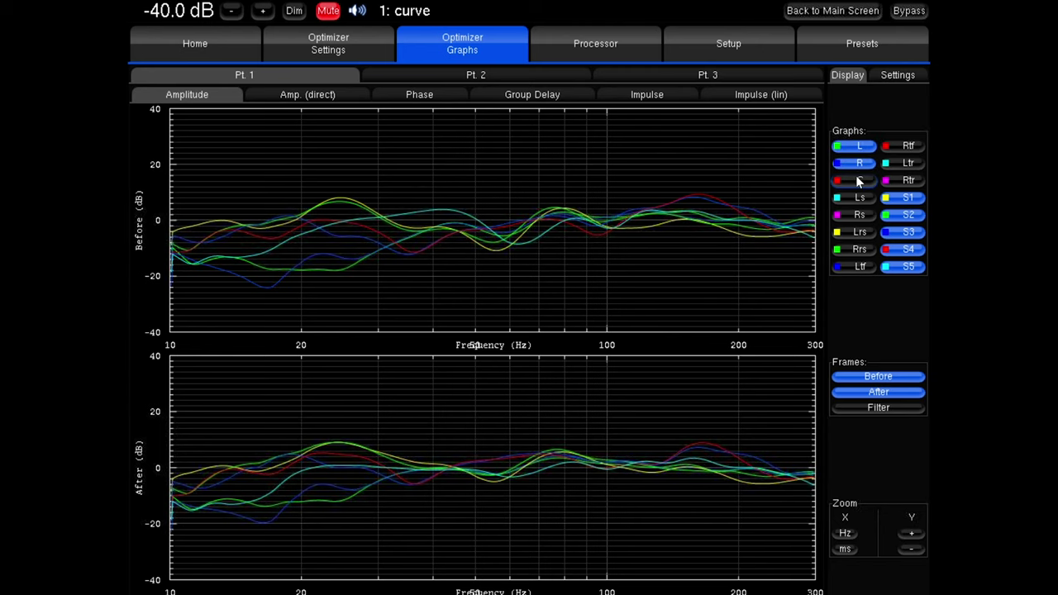
left_click(857, 180)
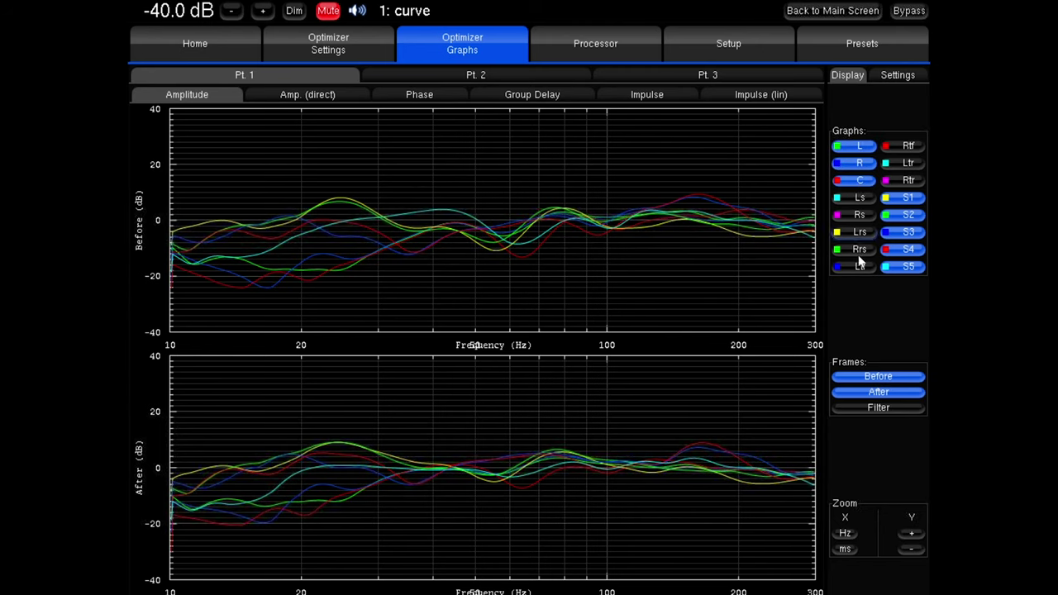
left_click(901, 268)
left_click(911, 250)
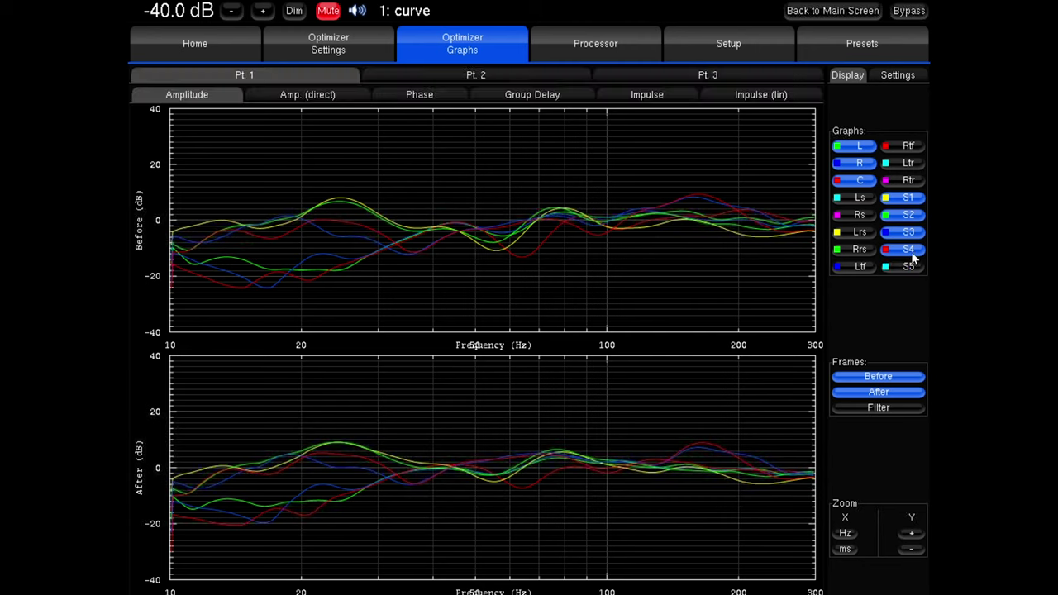
left_click(910, 232)
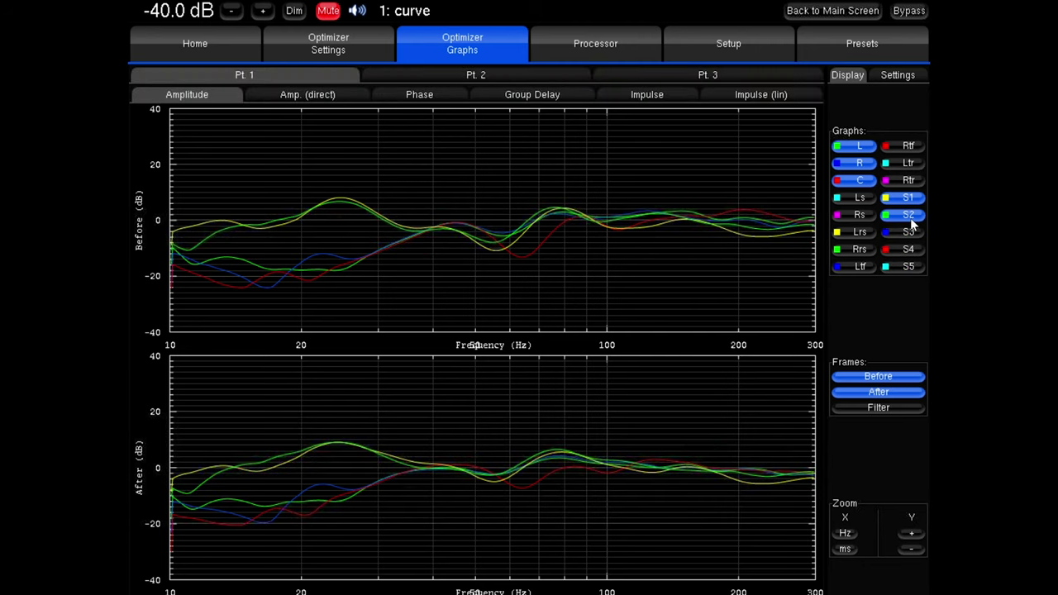
left_click(910, 217)
left_click(910, 199)
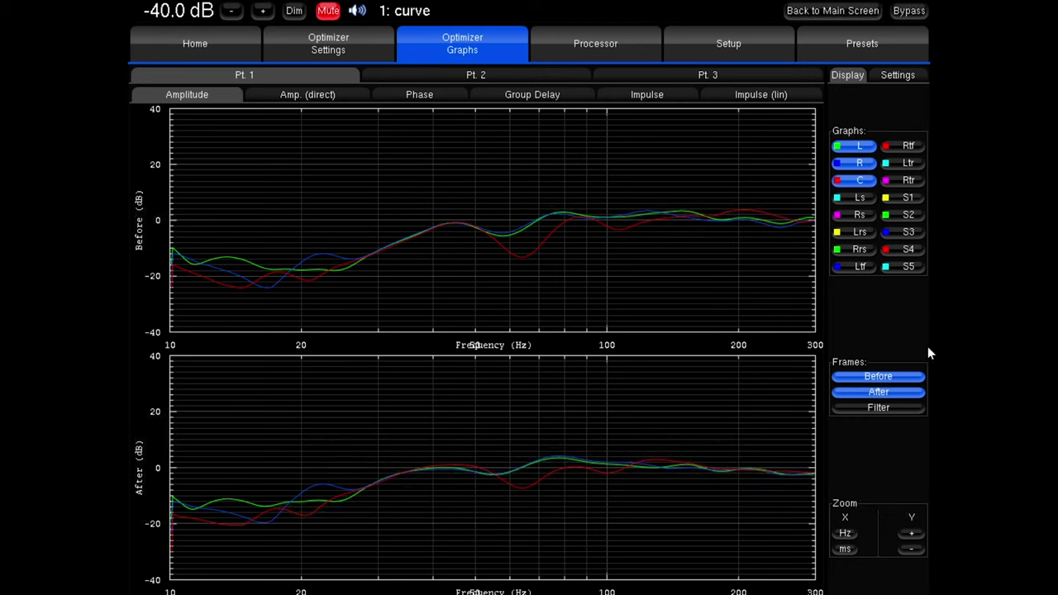
Temporarily show the Ls, Rs, Lrs and Rrs surround curves for comparison, leaving only L, R and C displayed
left_click(861, 198)
left_click(860, 215)
left_click(860, 233)
left_click(858, 250)
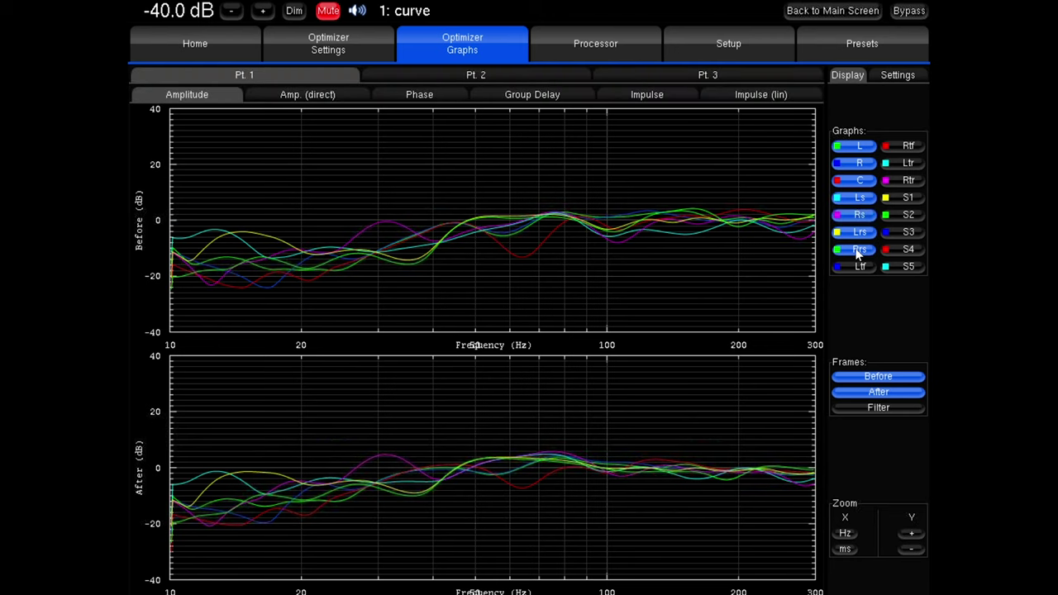
left_click(858, 249)
left_click(860, 233)
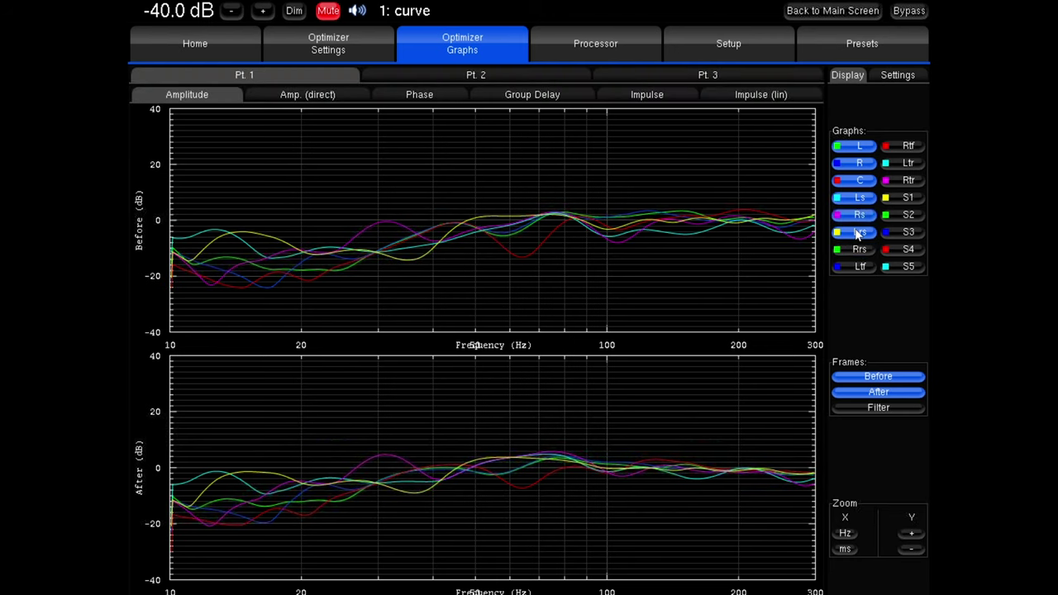
left_click(860, 216)
left_click(857, 203)
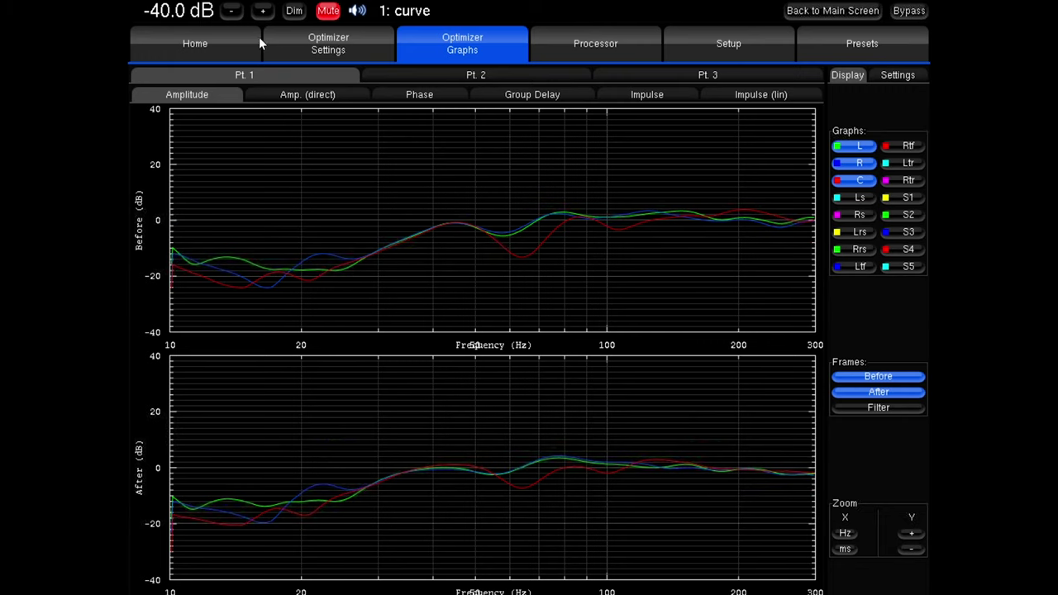
Go to the Home source selection and choose KSCAPE as the active source
left_click(220, 45)
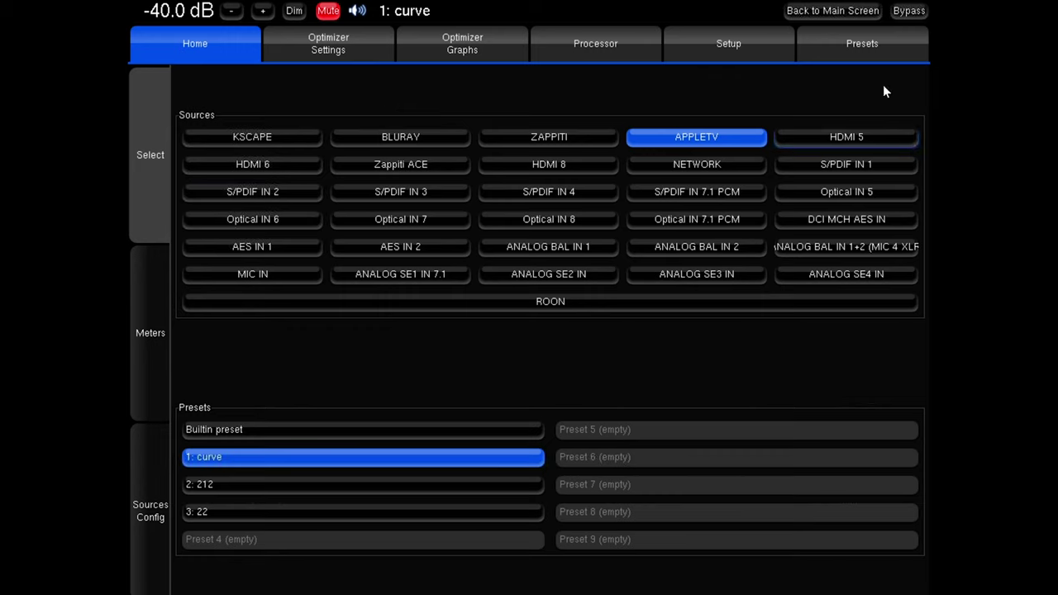
left_click(309, 141)
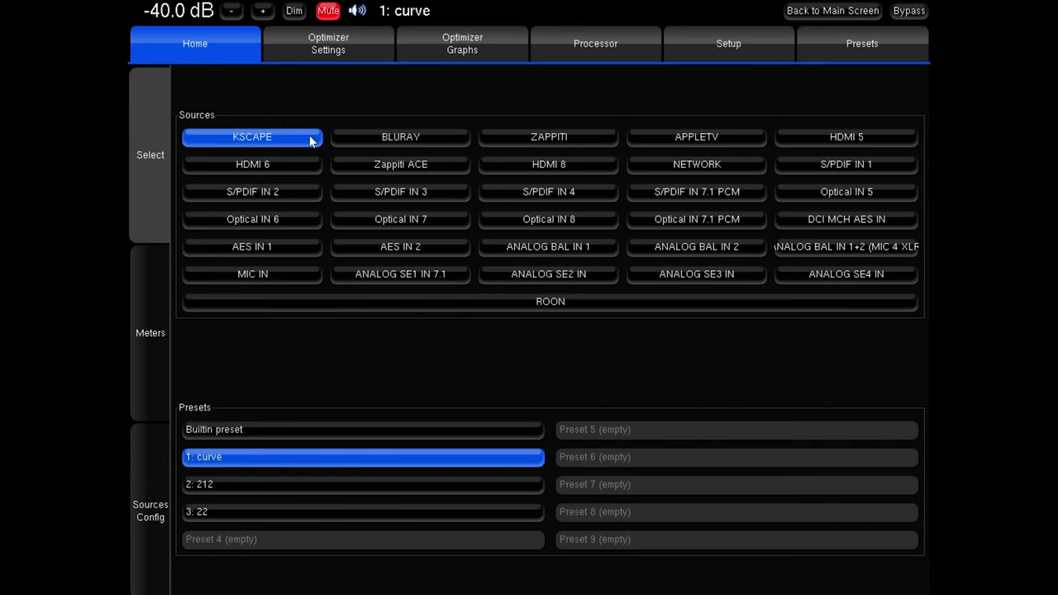
Examine the level meters for Source 1 and for all outputs through S5, and return to the Source 1 meters
left_click(137, 341)
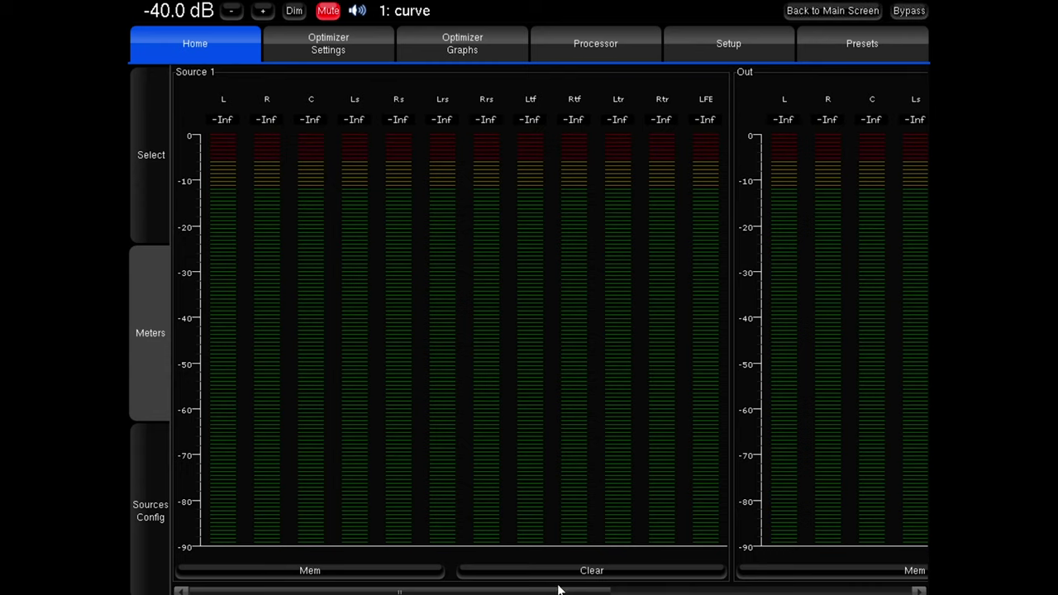
left_click_drag(557, 593, 718, 592)
left_click_drag(560, 593, 629, 593)
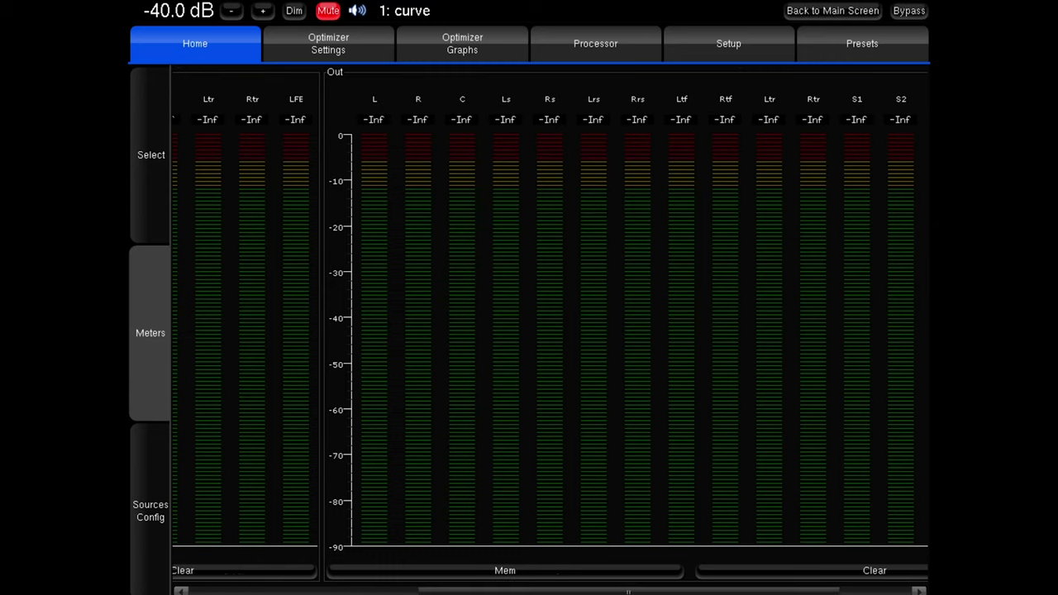
left_click_drag(628, 593, 700, 593)
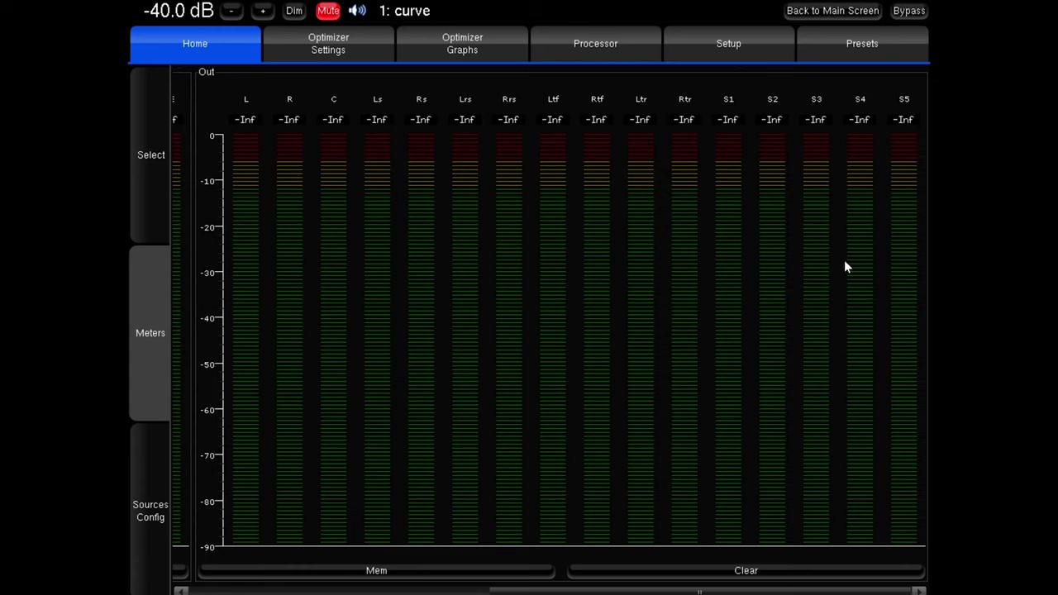
left_click_drag(723, 593, 291, 591)
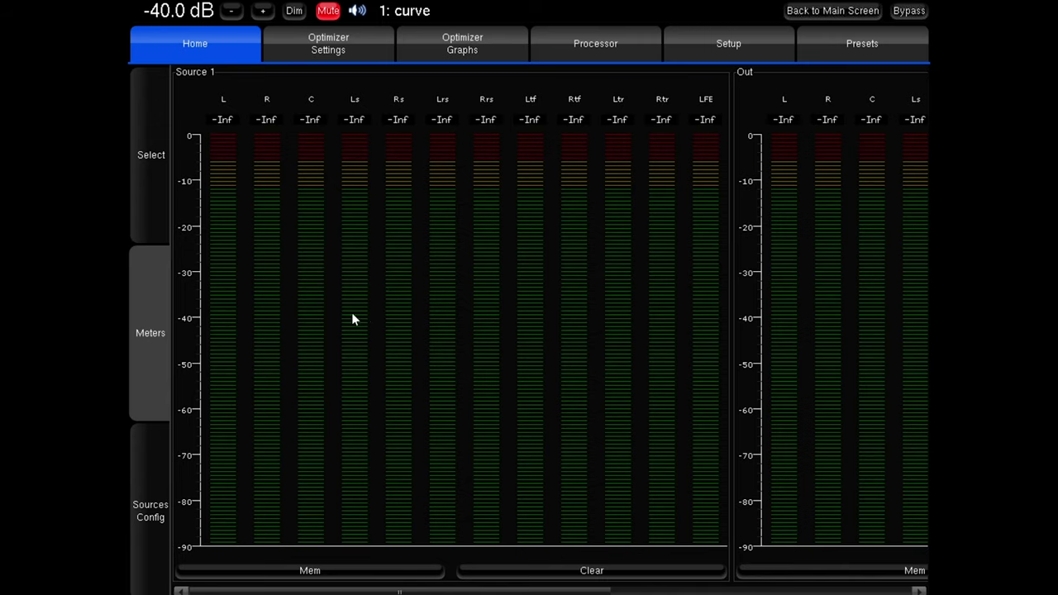
Review the KSCAPE source configuration, checking the name editor and the Clock options while keeping their existing values
left_click(137, 521)
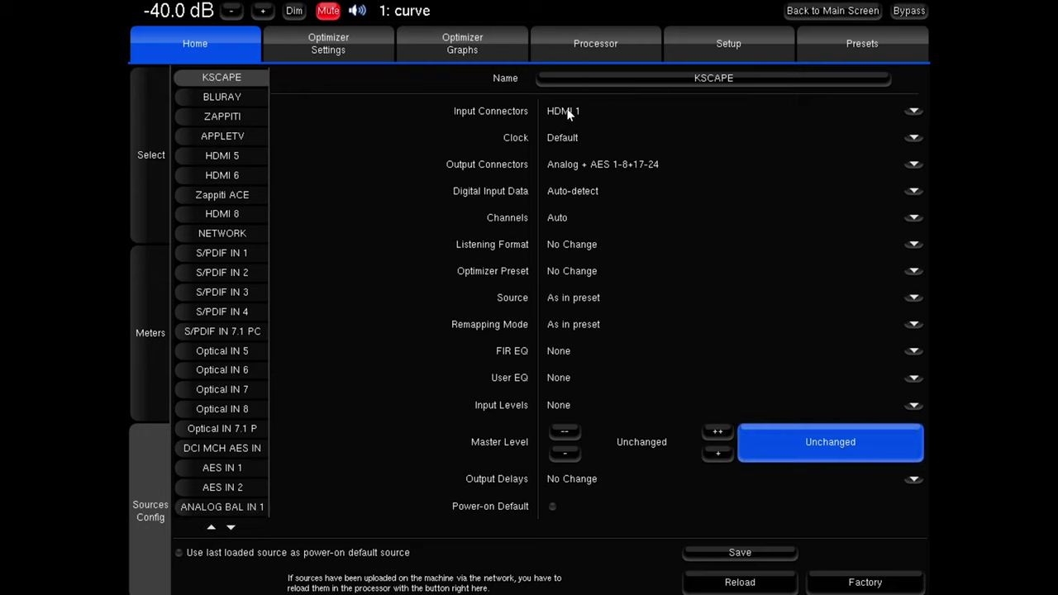
left_click(653, 78)
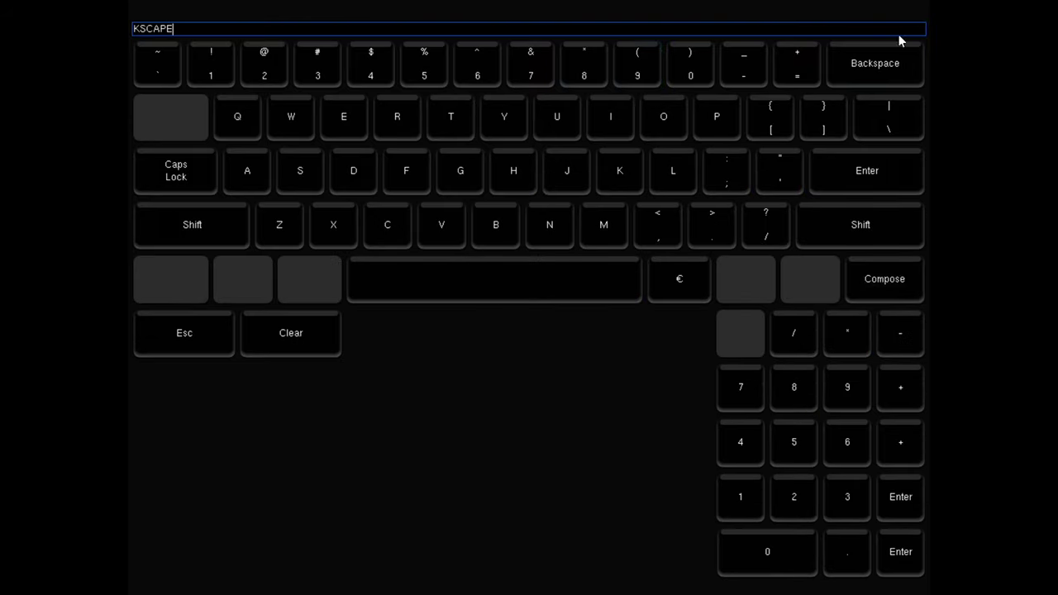
left_click(876, 177)
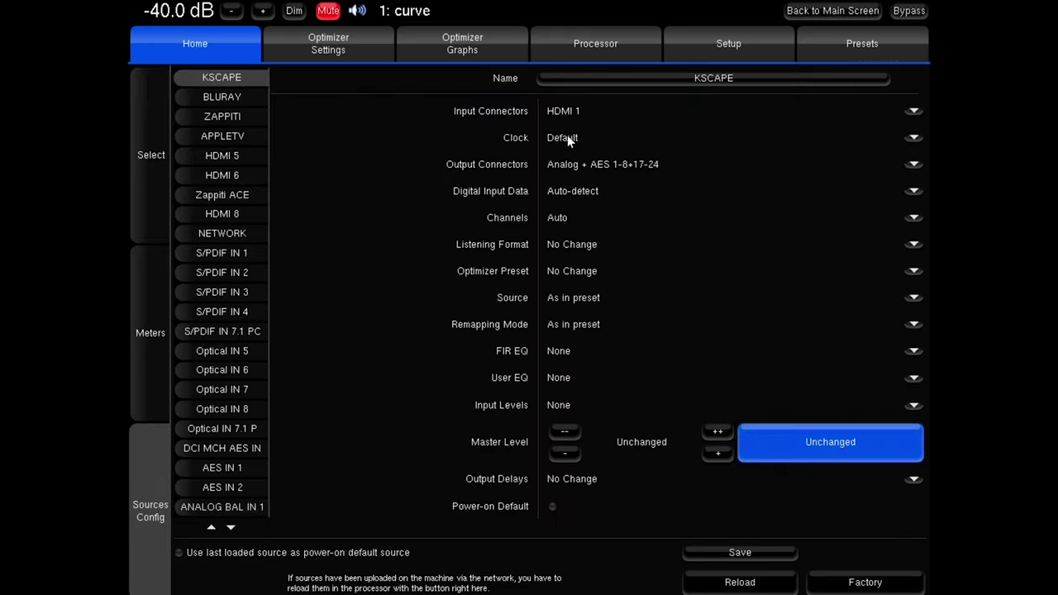
left_click(914, 138)
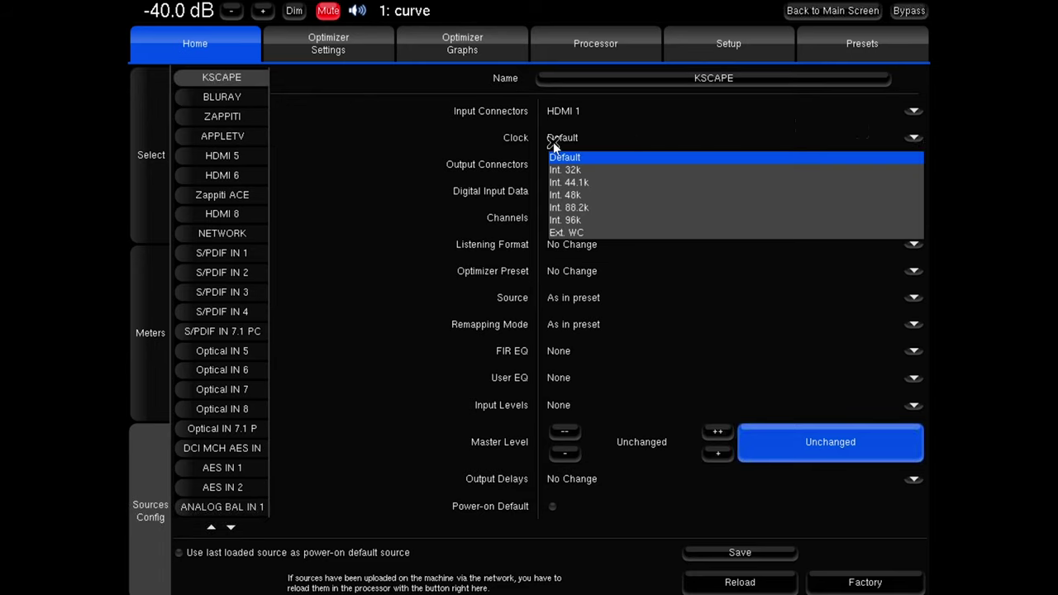
left_click(508, 165)
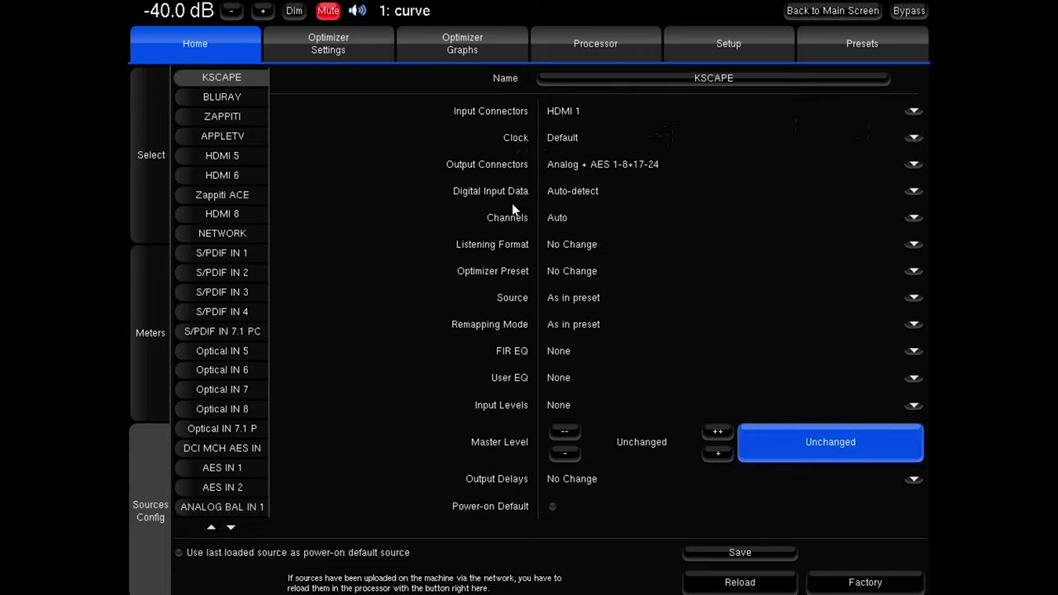
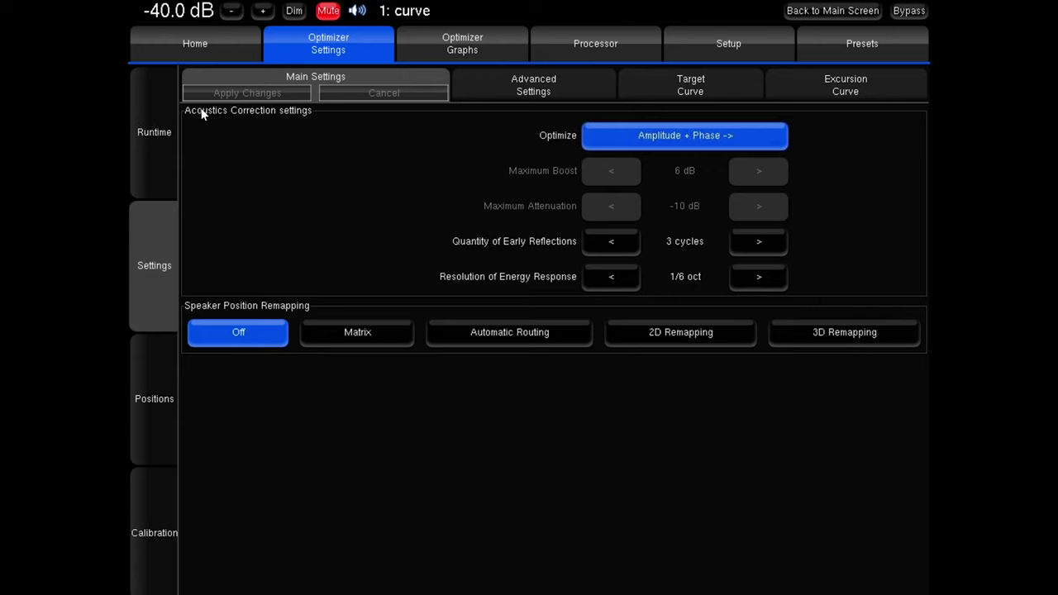
Cycle the Optimize mode through its options, including Amplitude and According to L&R speakers, and return it to Amplitude + Phase
left_click(671, 145)
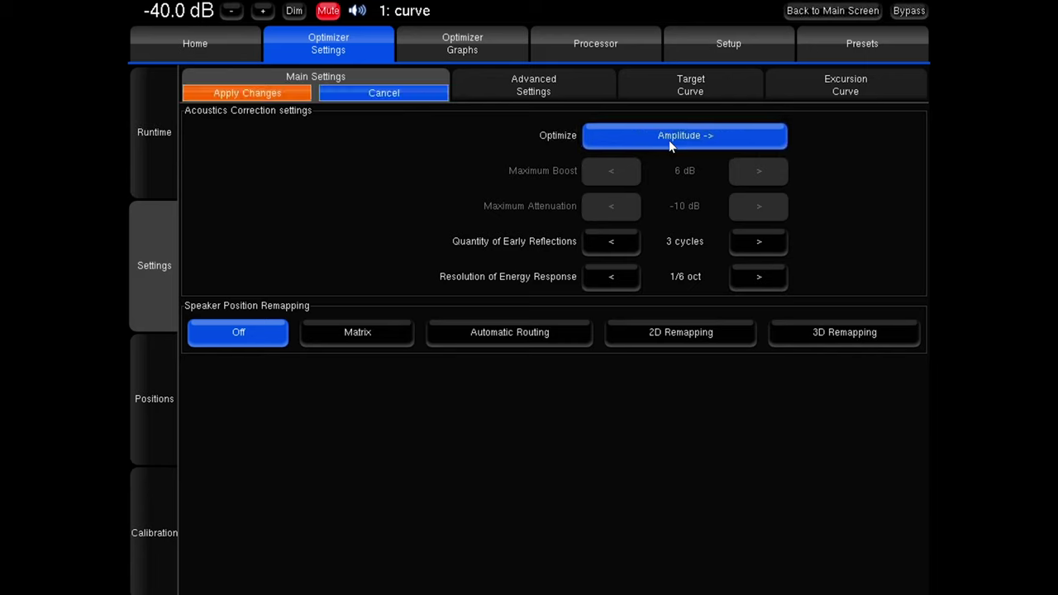
left_click(670, 145)
left_click(670, 146)
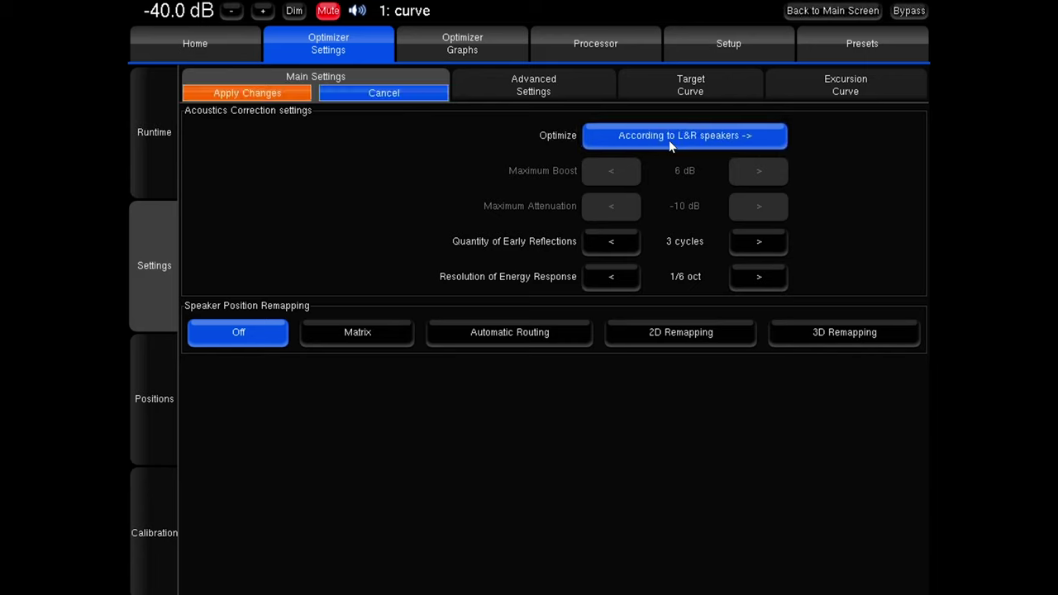
left_click(670, 146)
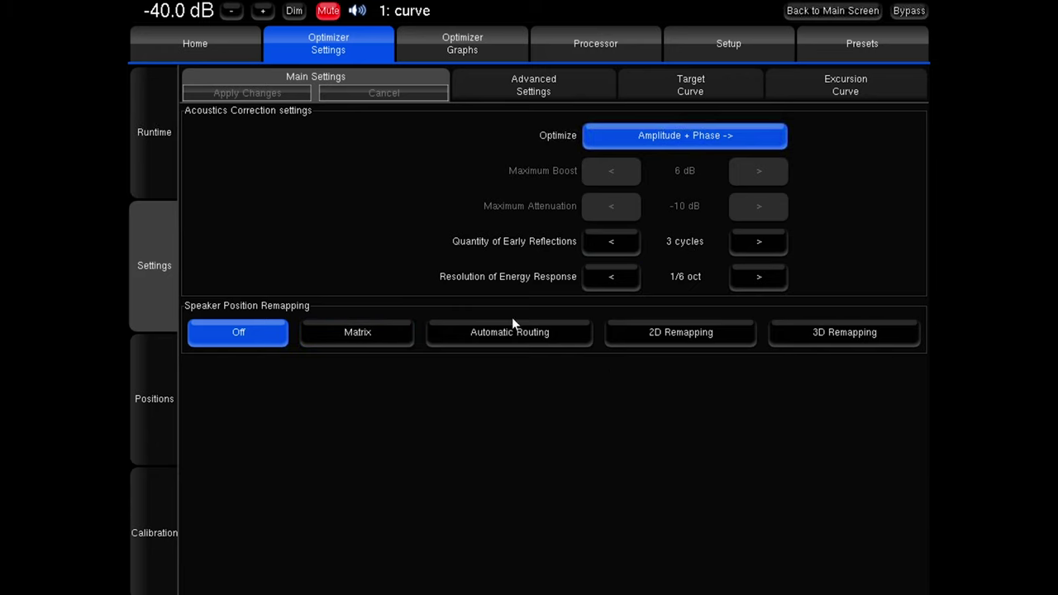
Review the optimizer's Advanced Settings from Display down to Advanced FIR settings, and return to the beginning of the list
left_click(529, 91)
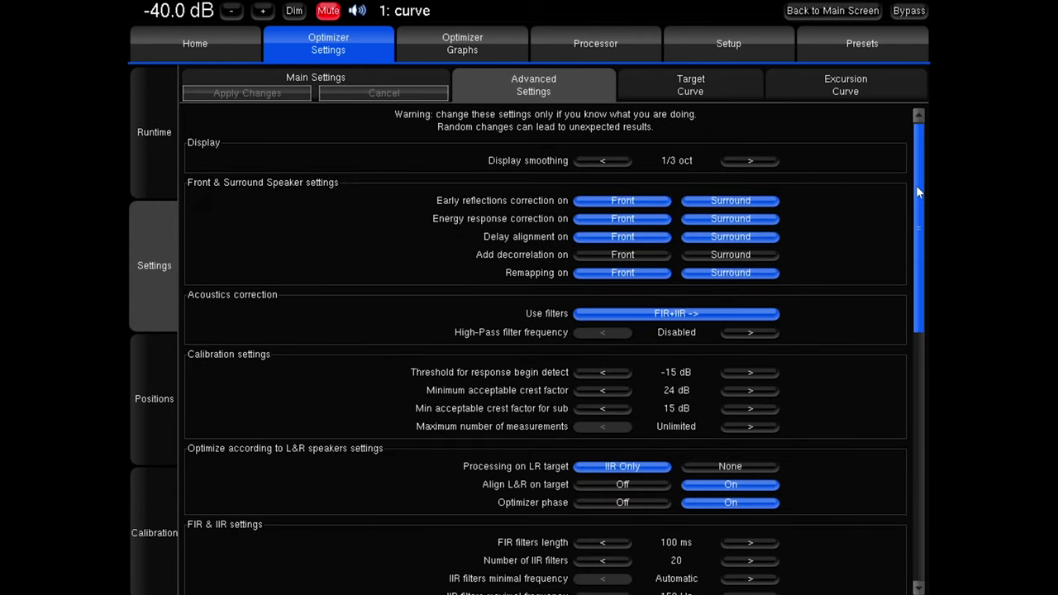
left_click_drag(916, 189, 919, 235)
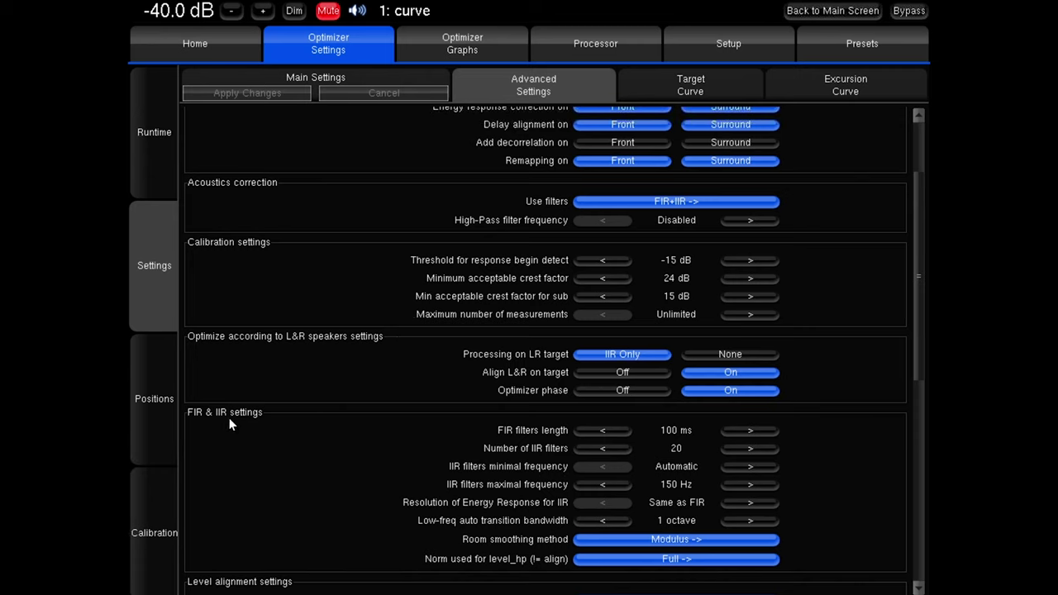
left_click_drag(916, 356, 925, 476)
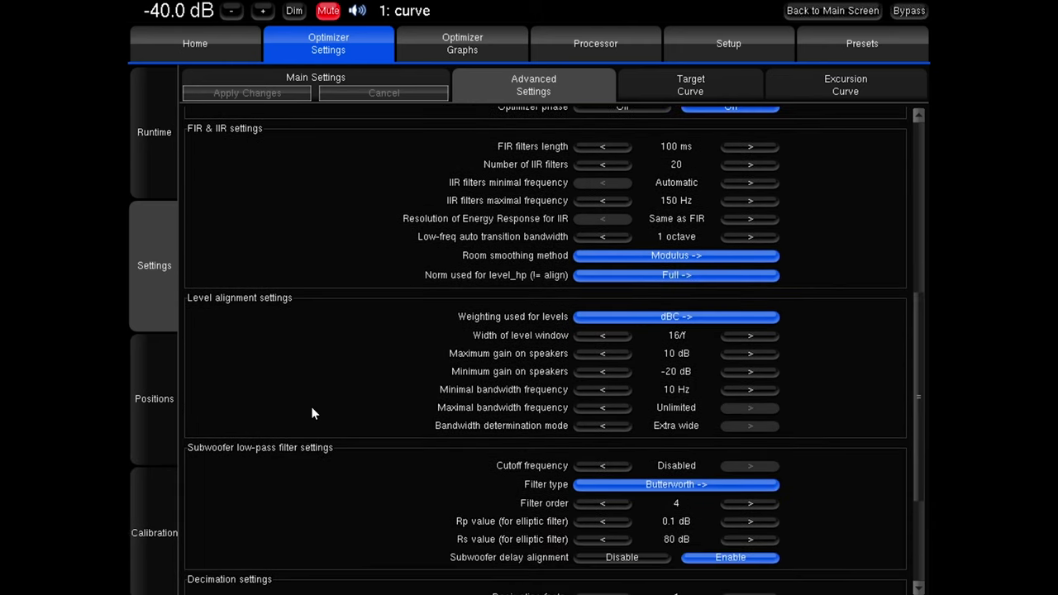
left_click_drag(919, 479, 919, 572)
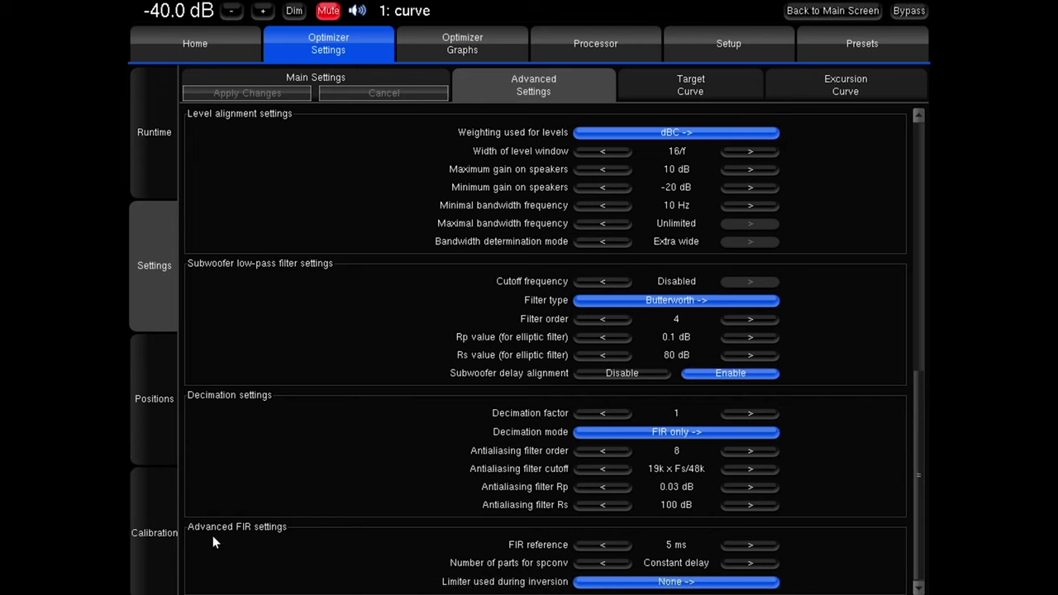
scroll(867, 354, "up", 10)
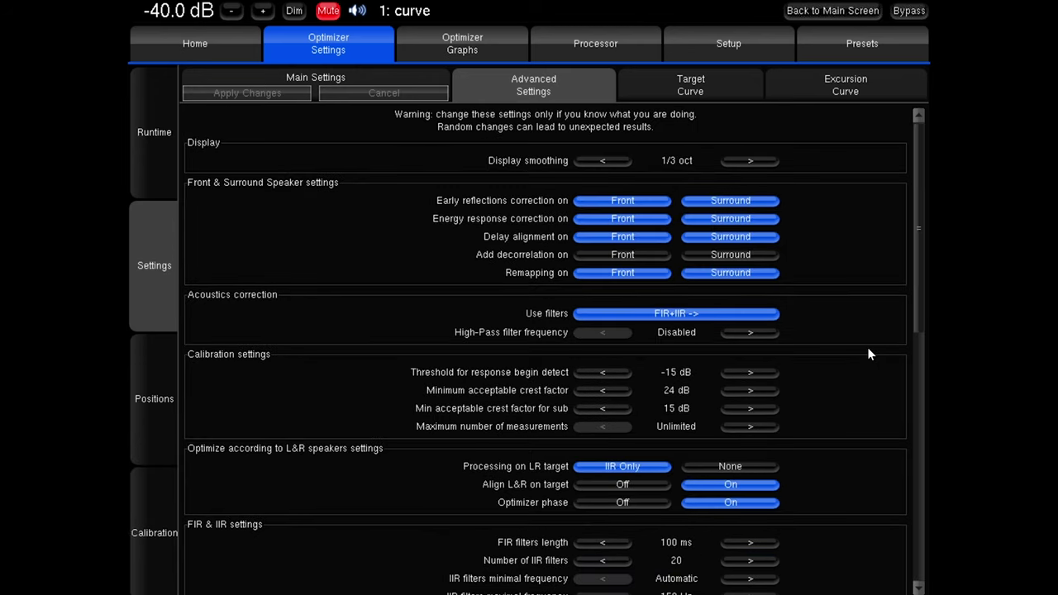
Try raising the L target curve's amplitude around 100 to 160 Hz and lowering it at 13 kHz, and discard the changes
left_click(697, 88)
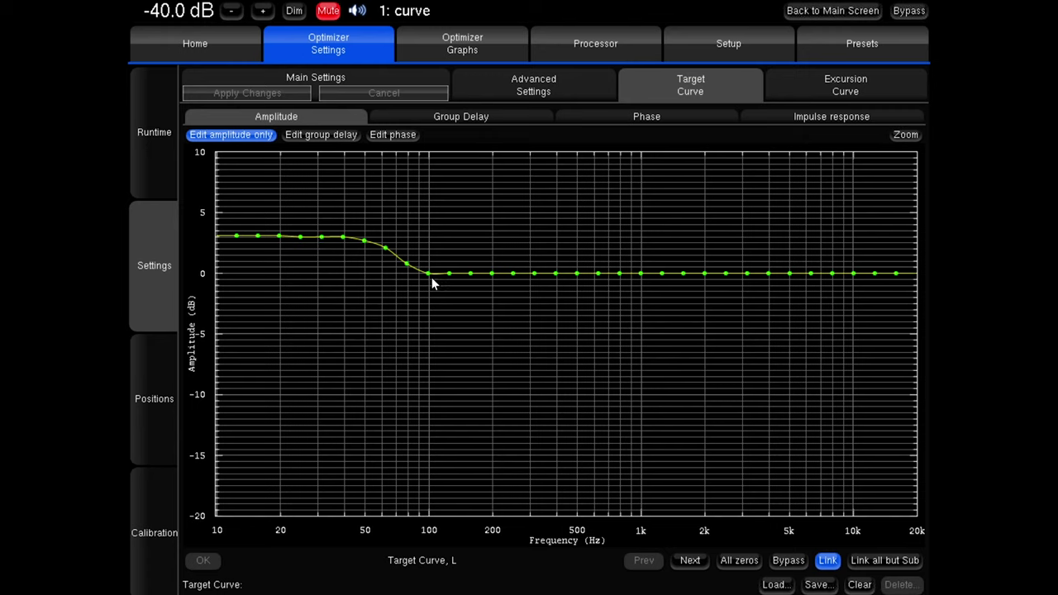
mouse_move(429, 276)
left_mouse_down()
mouse_move(435, 238)
mouse_move(450, 259)
mouse_move(449, 245)
mouse_move(471, 248)
left_mouse_up()
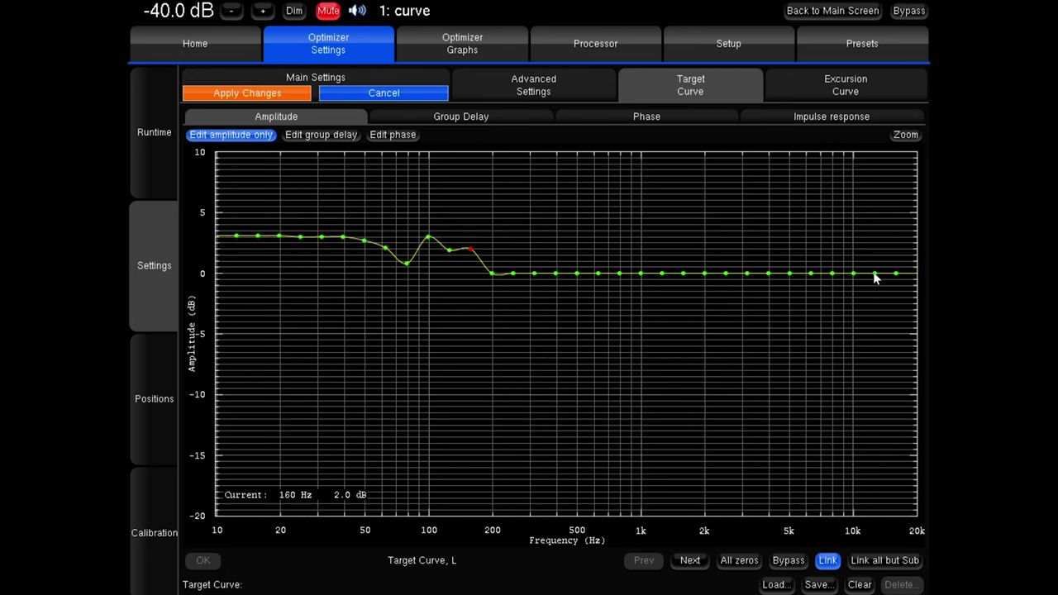
left_click_drag(874, 282, 874, 301)
left_click(383, 92)
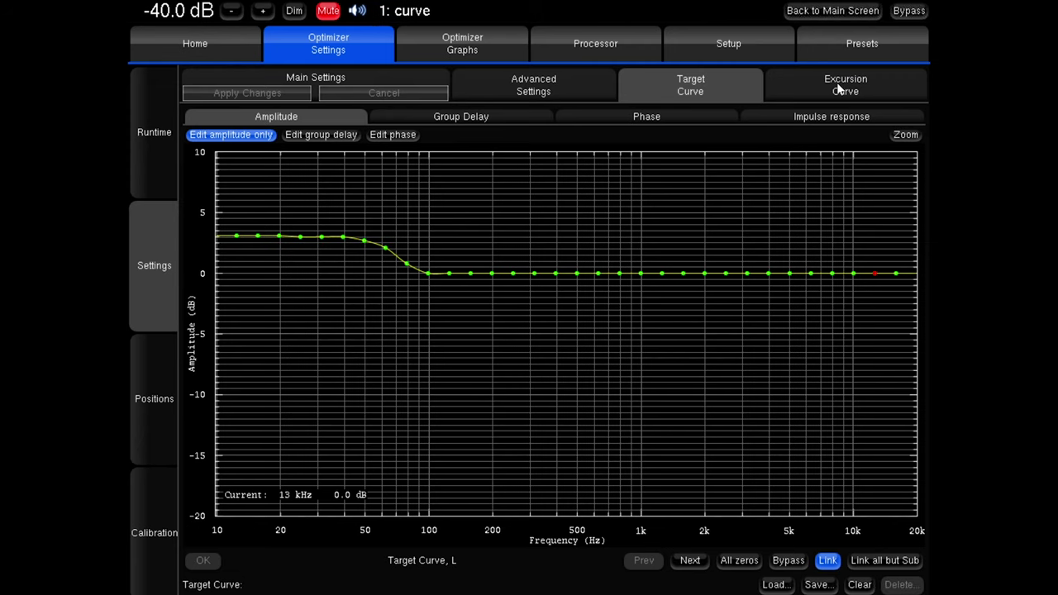
Add a point to the excursion curve's upper limit and move it to about 1.0 kHz, 0.3 dB
left_click(840, 88)
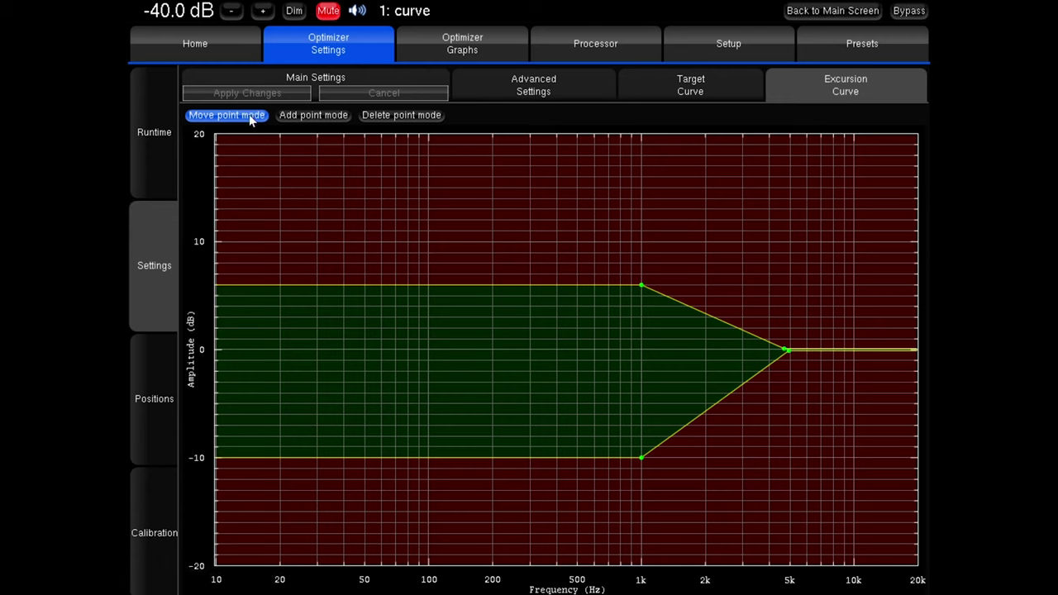
left_click(308, 118)
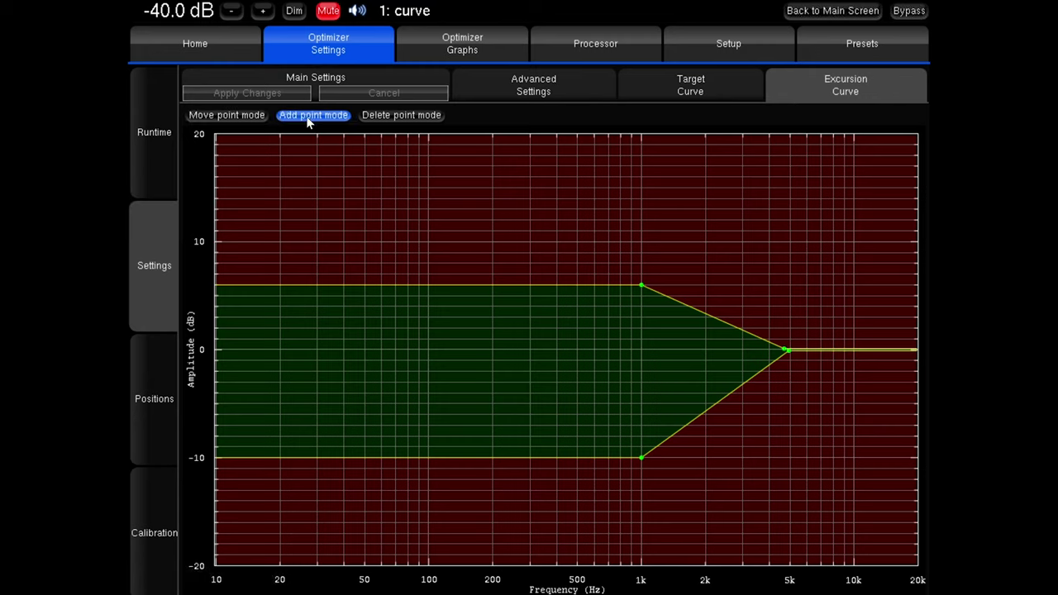
left_click(696, 308)
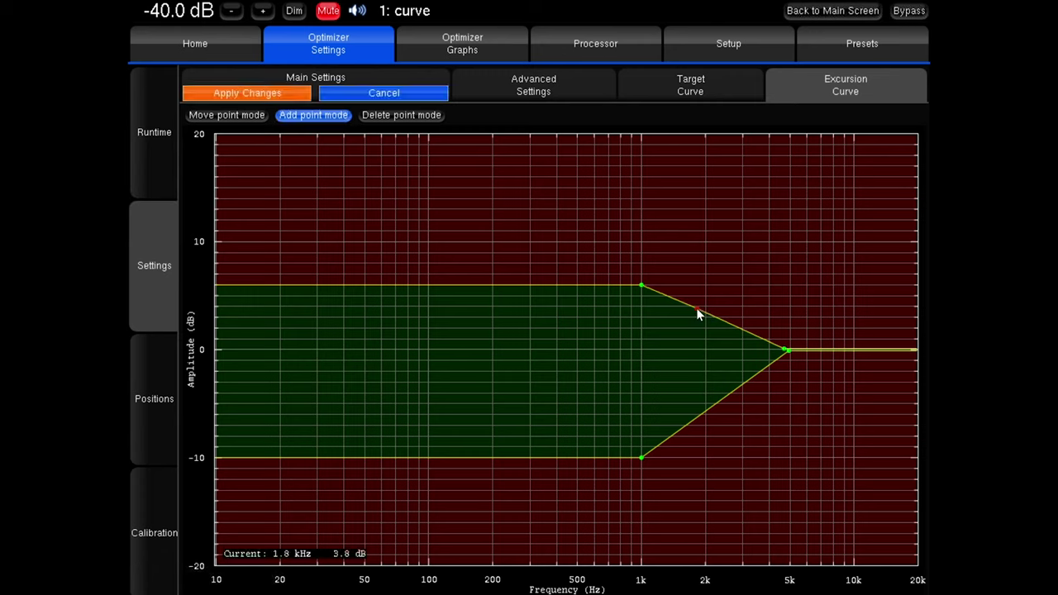
left_click(234, 115)
left_click_drag(697, 308, 643, 346)
Add a point to the excursion curve's lower limit, move it to about 1.0 kHz, -0.1 dB, and discard all excursion curve changes
left_click(314, 115)
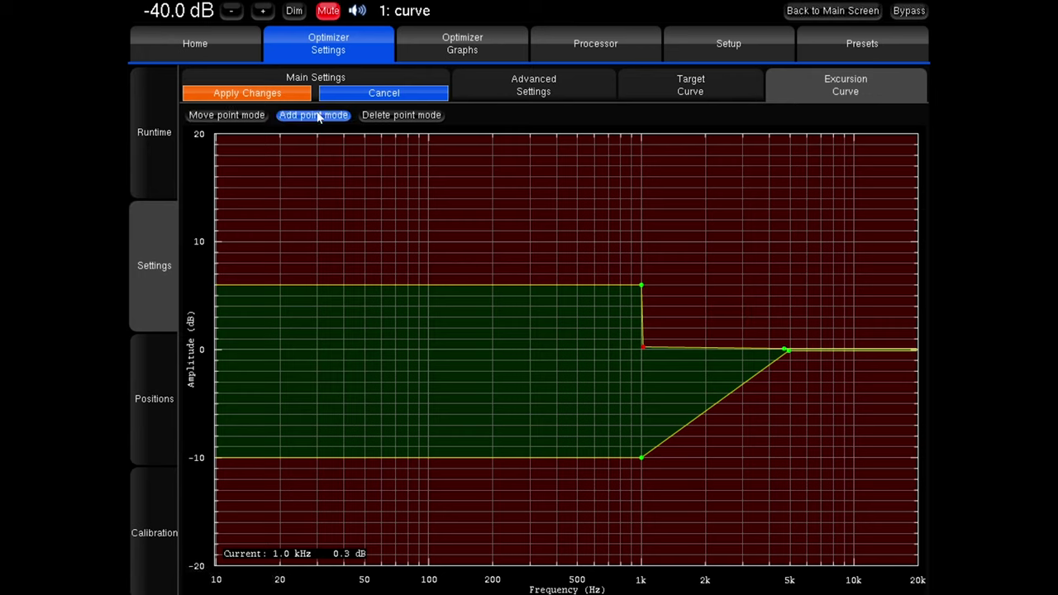
left_click(686, 424)
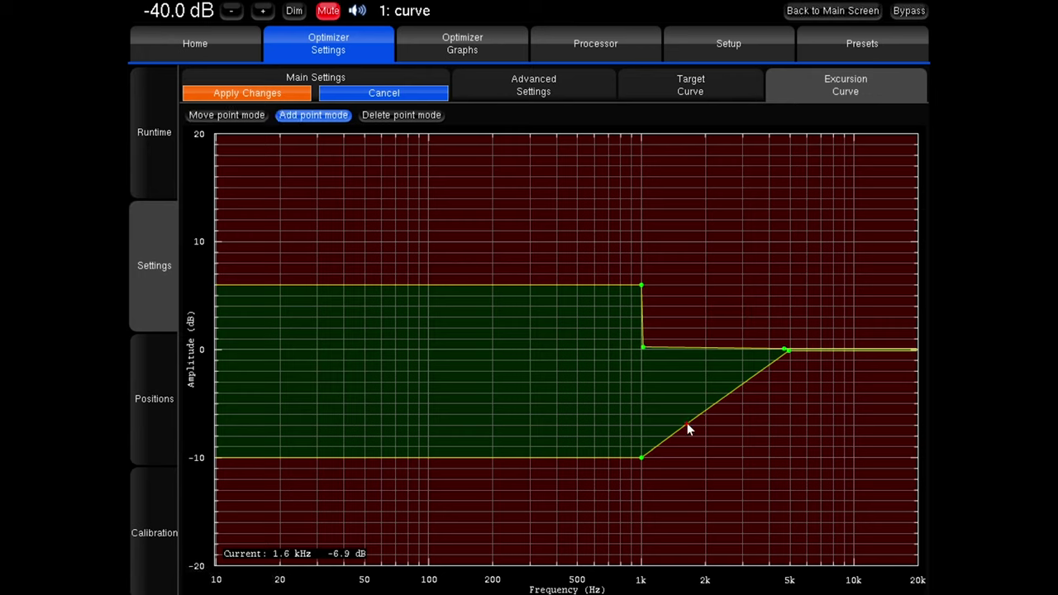
left_click(249, 114)
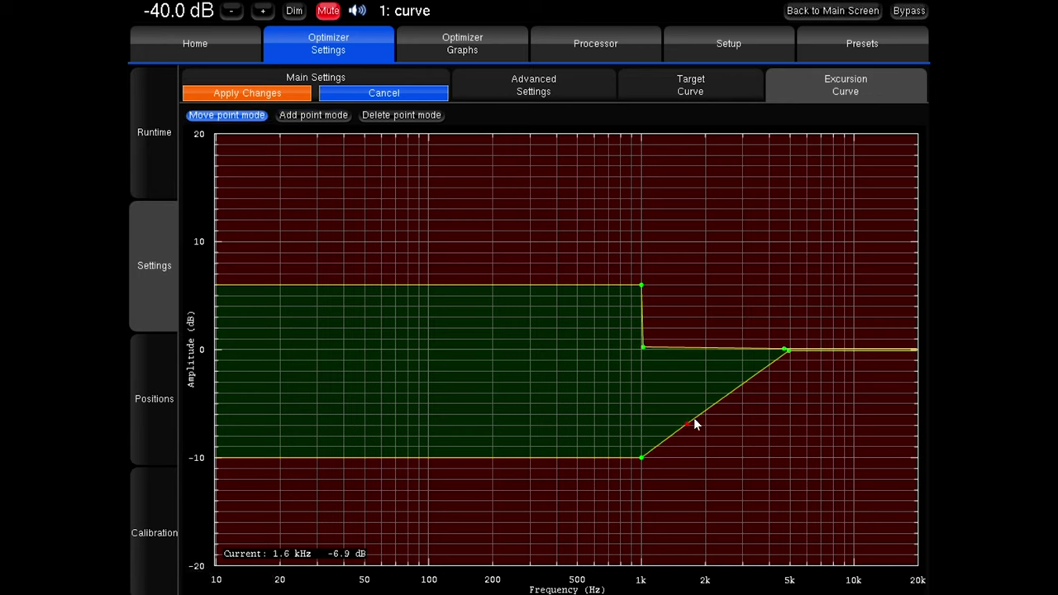
left_click_drag(690, 424, 644, 350)
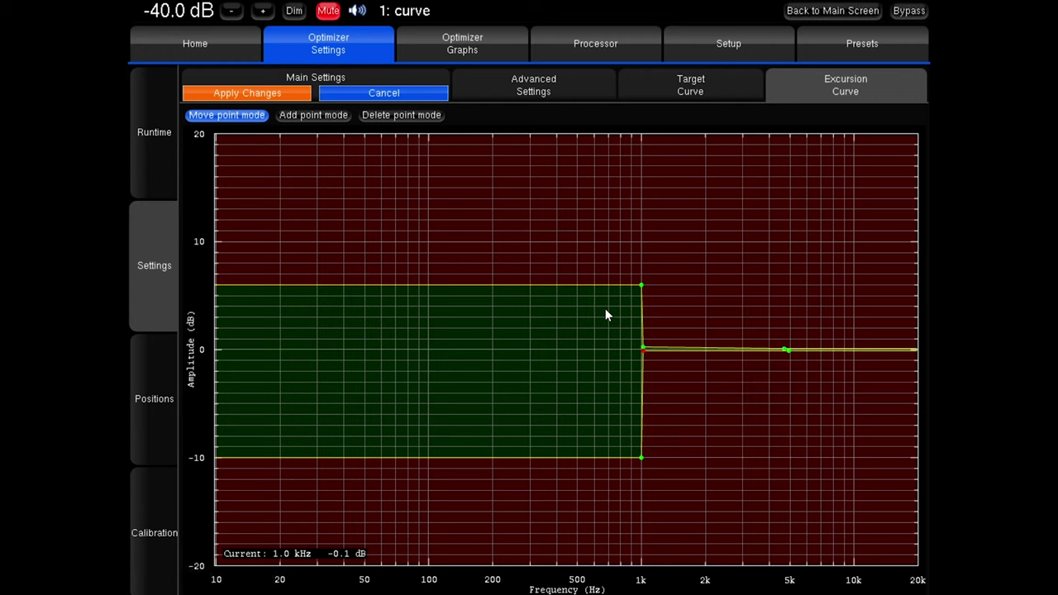
left_click(407, 96)
Examine the speaker positions in Top View, briefly changing the display scale and restoring it
left_click(145, 405)
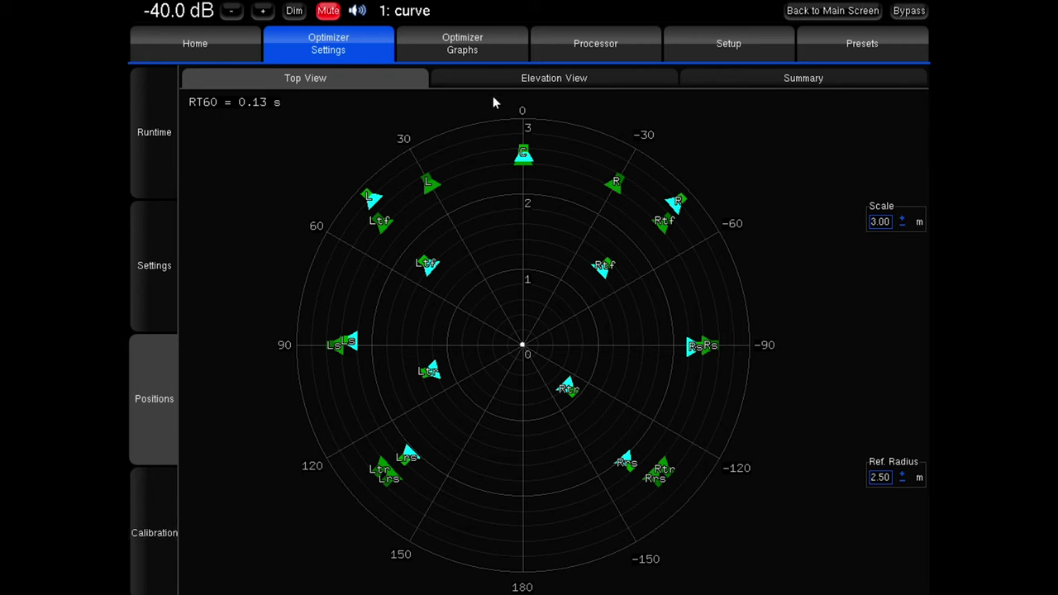
left_click(903, 220)
left_click(903, 227)
Examine the speaker positions in Elevation View and the Summary table across all channels, including the subwoofers
left_click(539, 78)
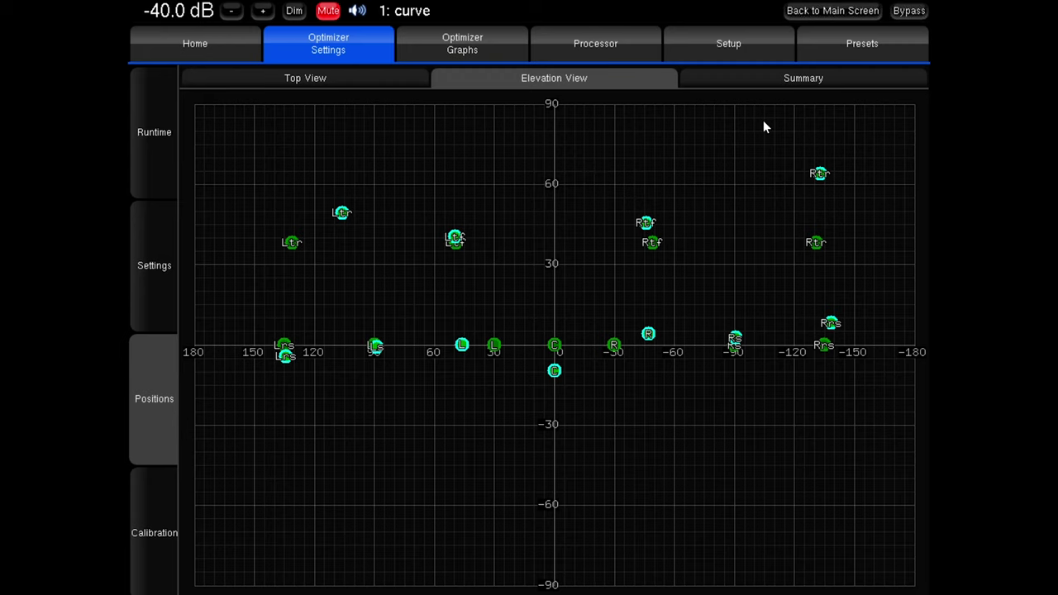
left_click(802, 78)
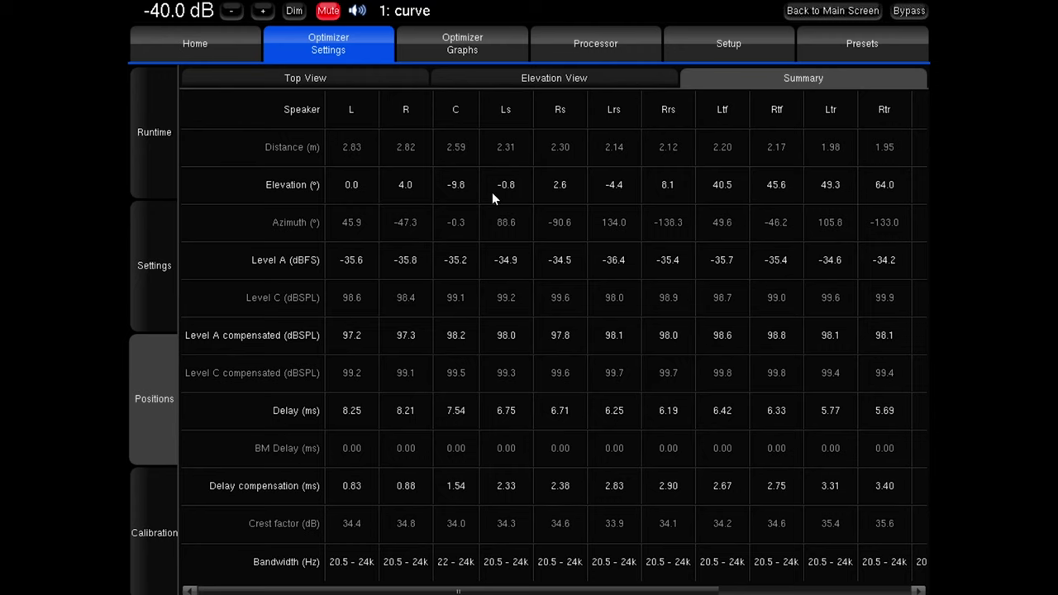
left_click_drag(406, 590, 555, 592)
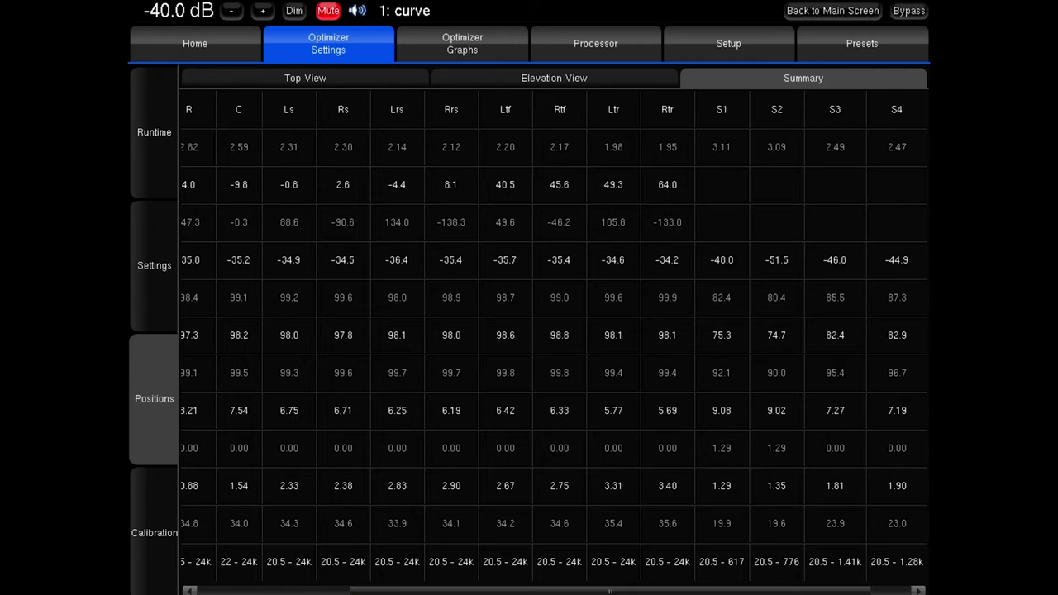
left_click_drag(393, 592, 274, 592)
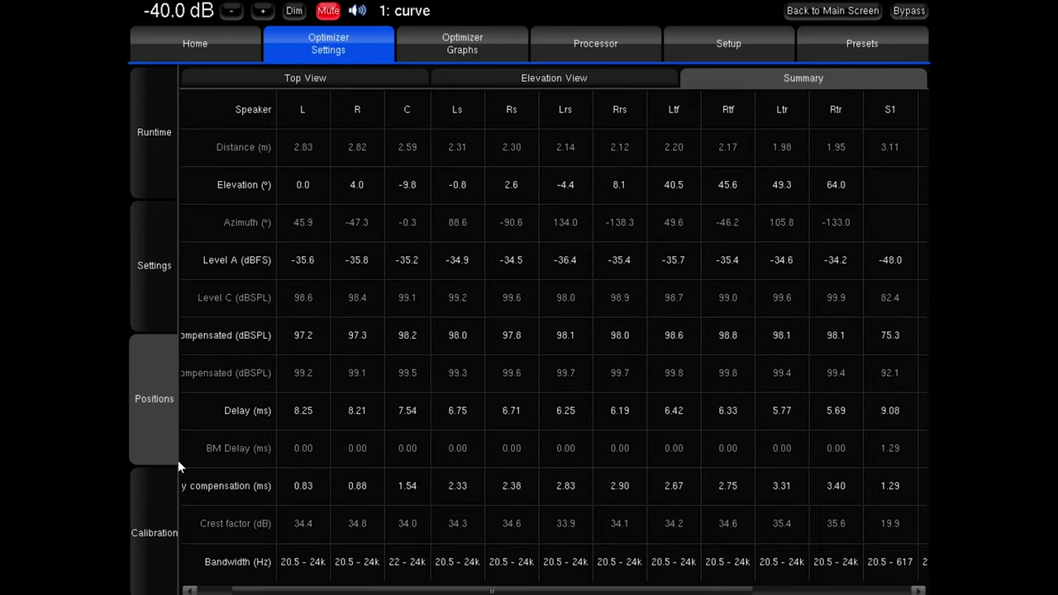
Review the calibration measurement list and the Processor's Master level, delay and latency settings
left_click(159, 520)
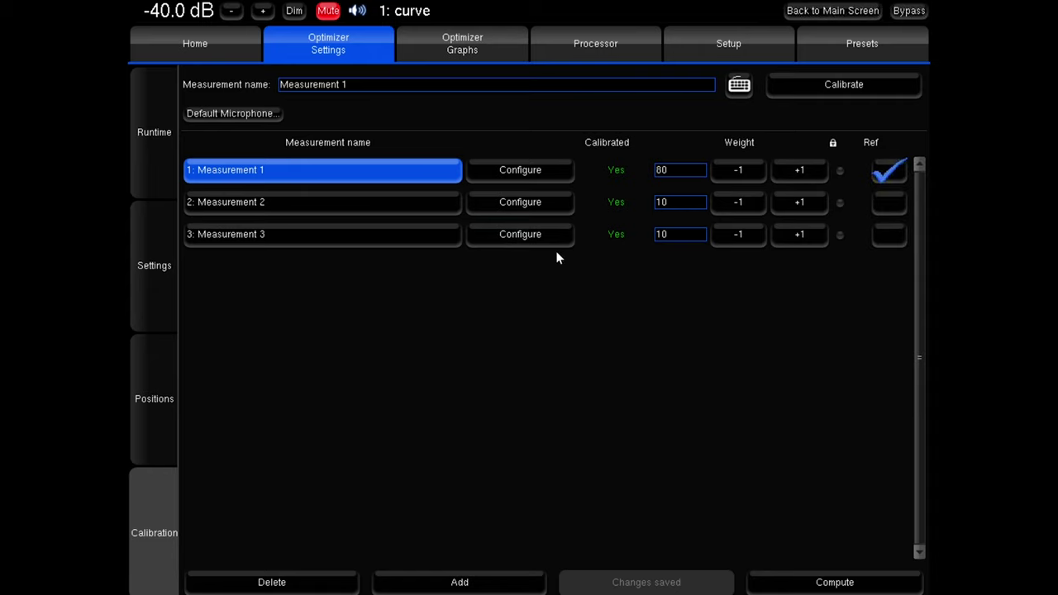
left_click(604, 43)
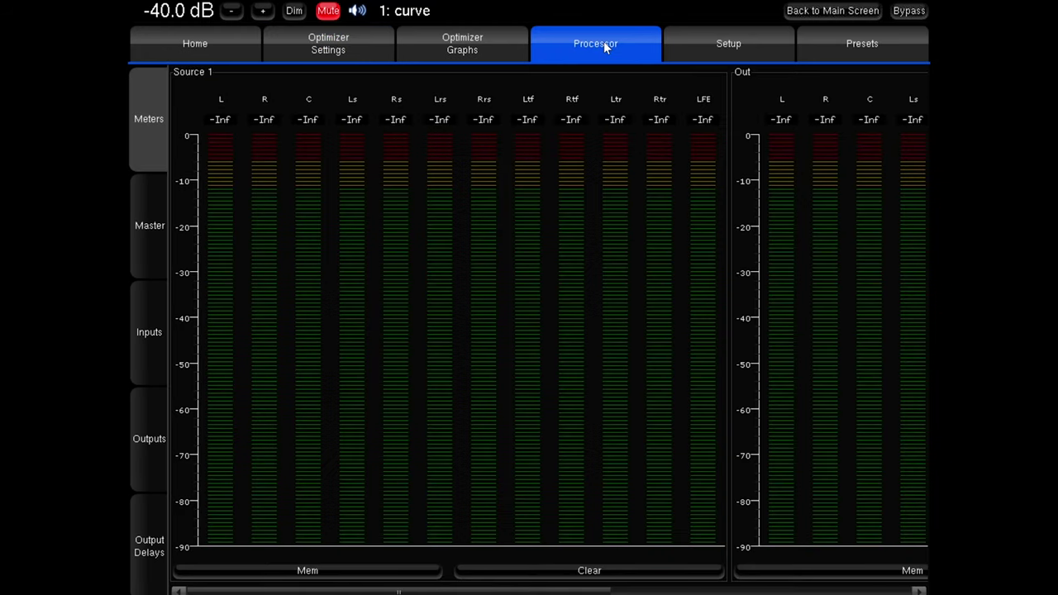
left_click(142, 224)
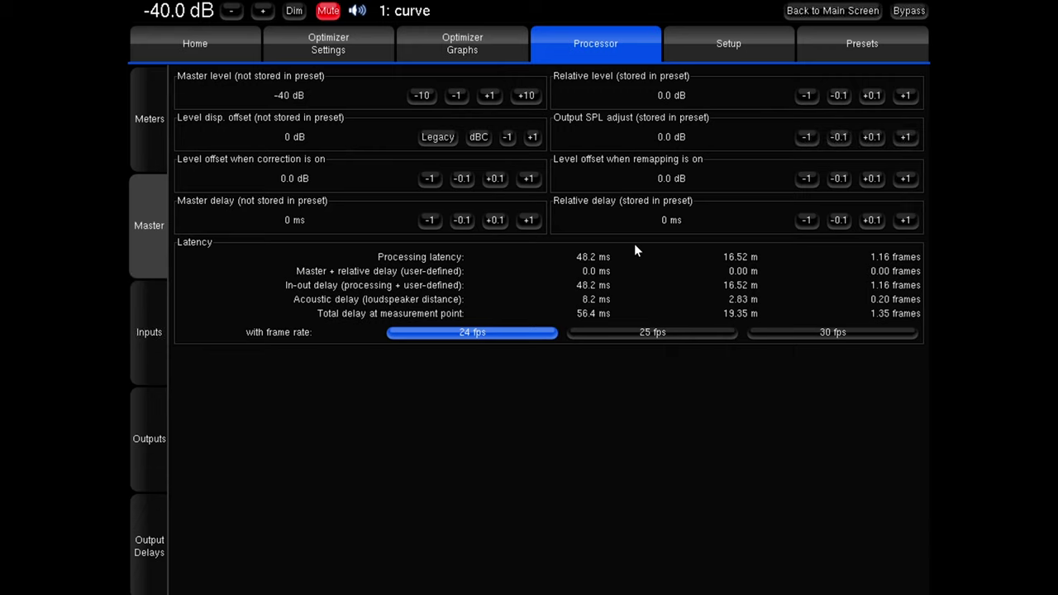
Go to the Processor's input controls and briefly toggle Solo and Mute on the Ls channel, leaving both off
left_click(157, 332)
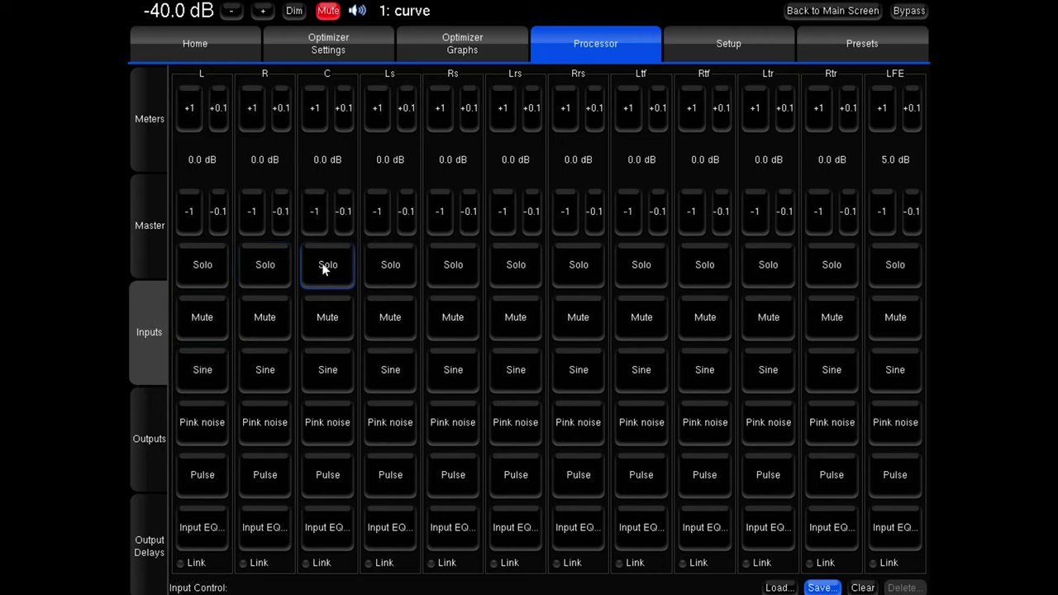
left_click(376, 265)
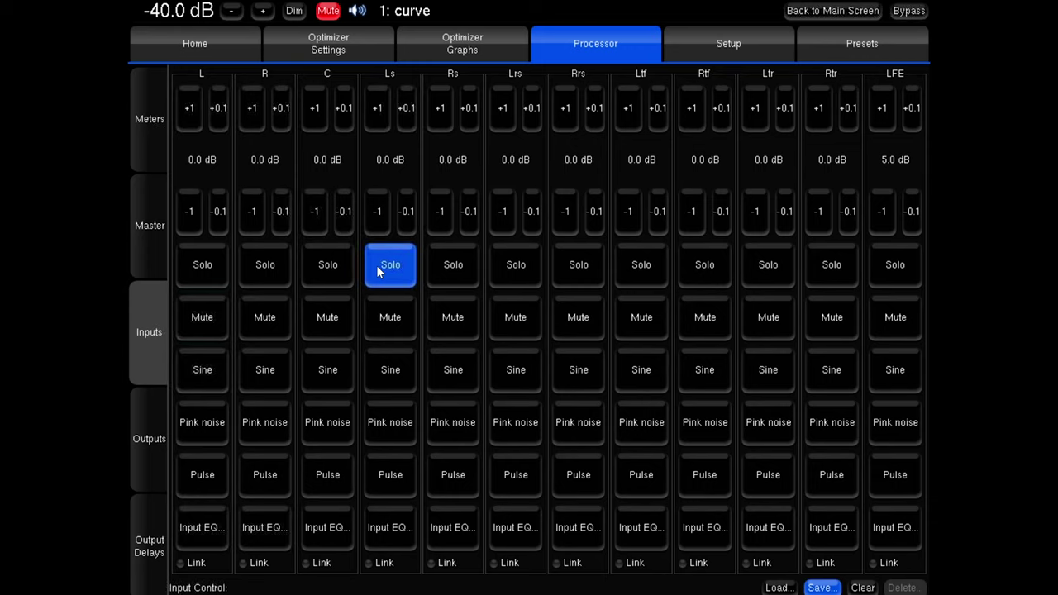
left_click(377, 265)
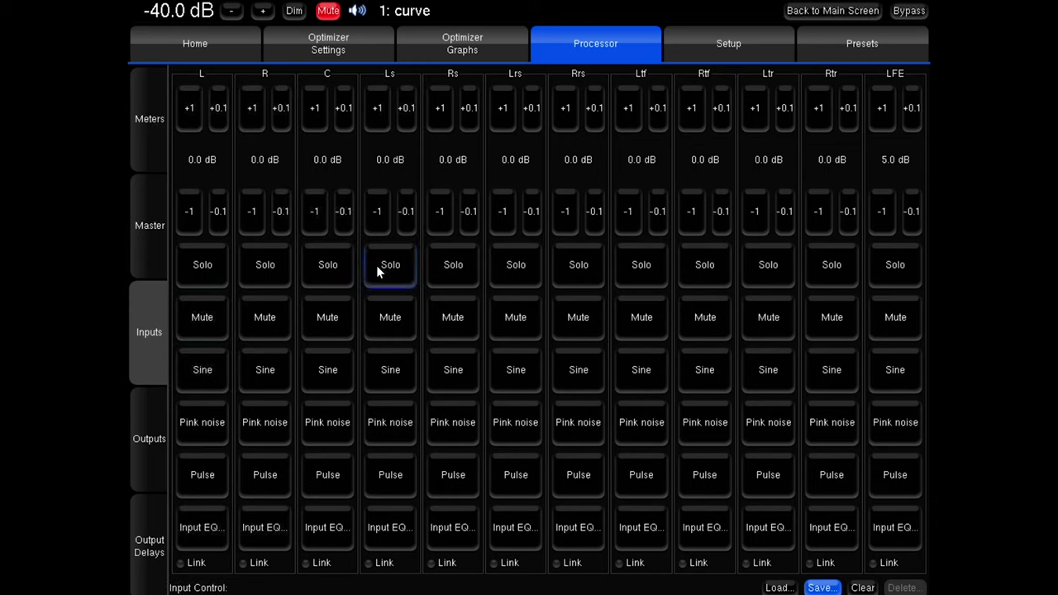
left_click(383, 318)
left_click(382, 318)
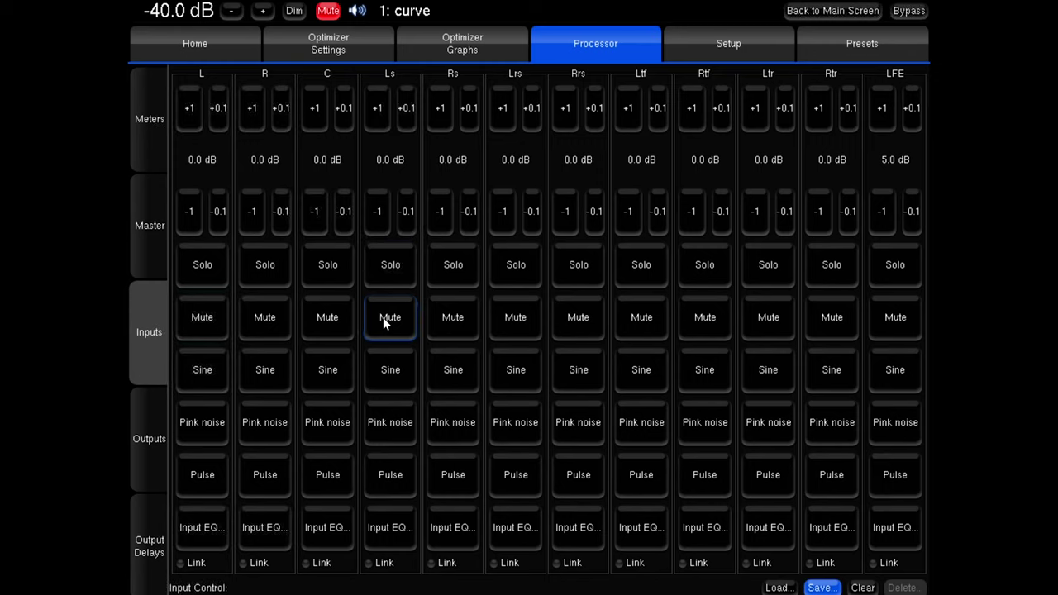
Try the Sine, Pink noise and Pulse test signals on the Ls input, leaving them off
left_click(392, 368)
left_click(385, 428)
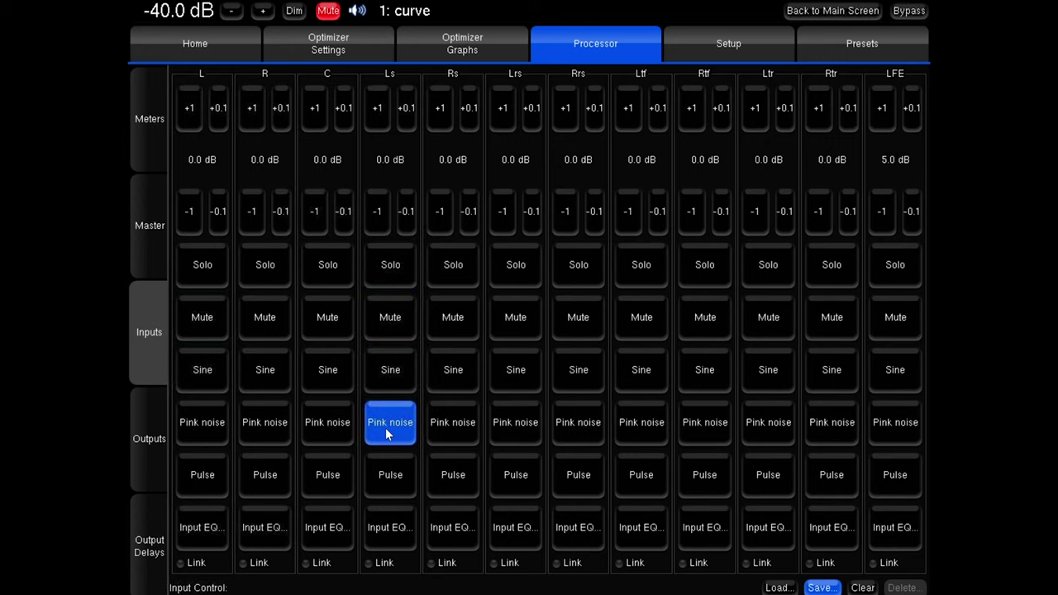
left_click(392, 479)
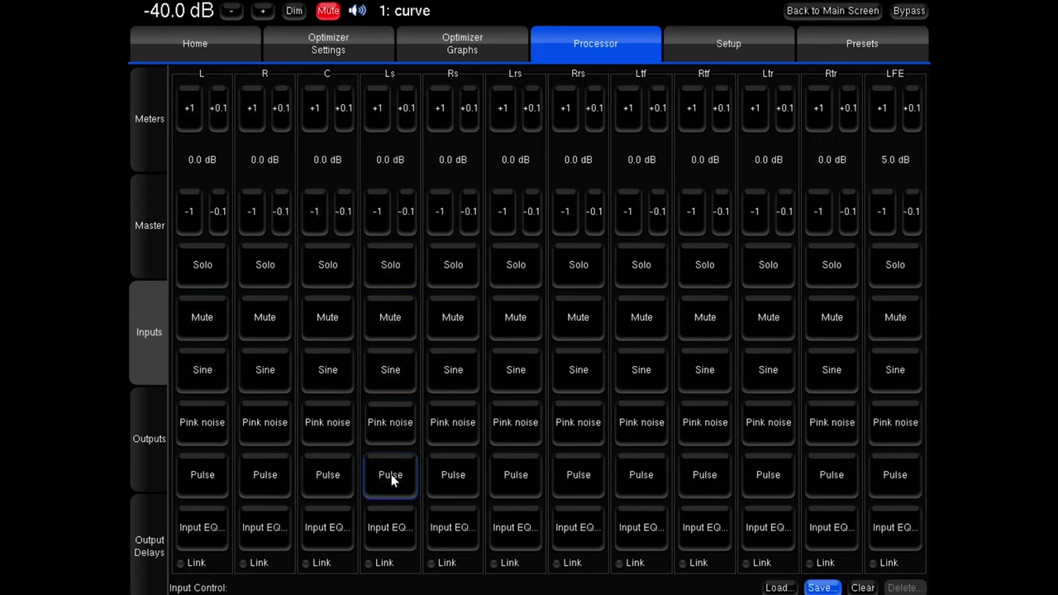
Enable the Pulse test signal on the C and LFE inputs, and go to the Processor's output controls
left_click(325, 479)
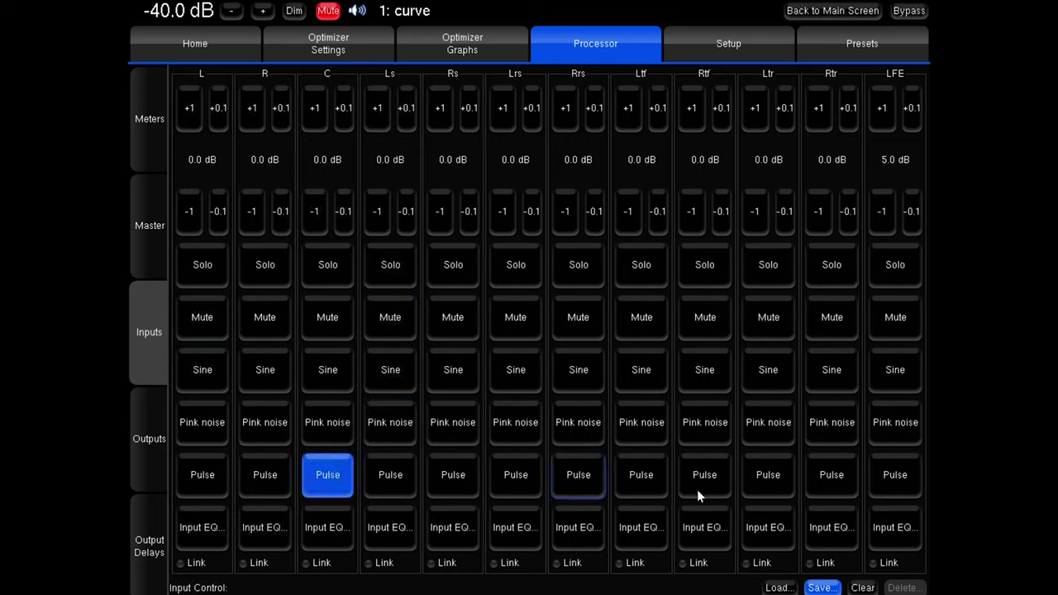
left_click(888, 486)
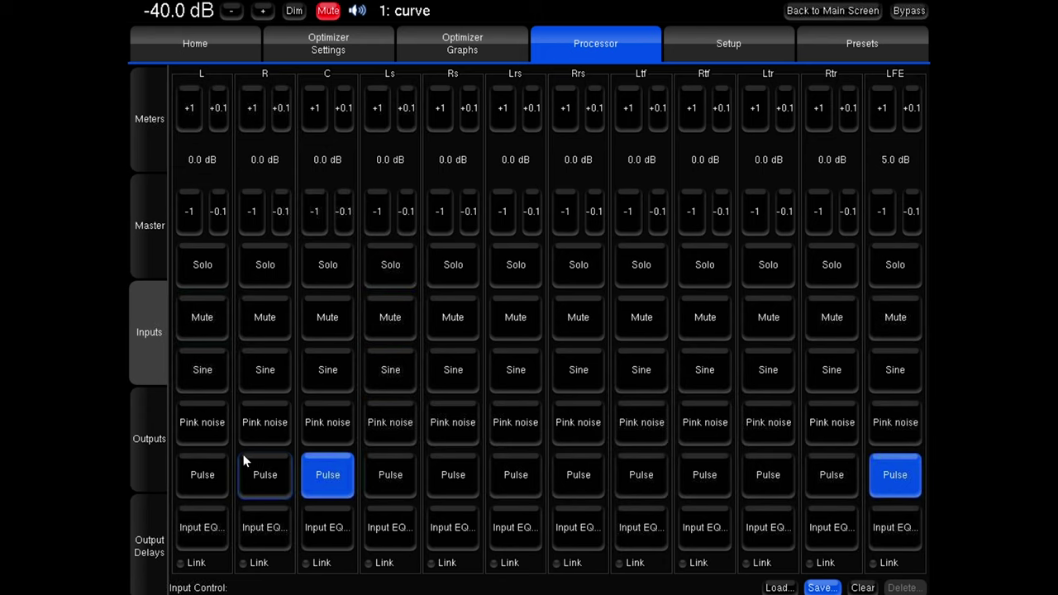
left_click(150, 439)
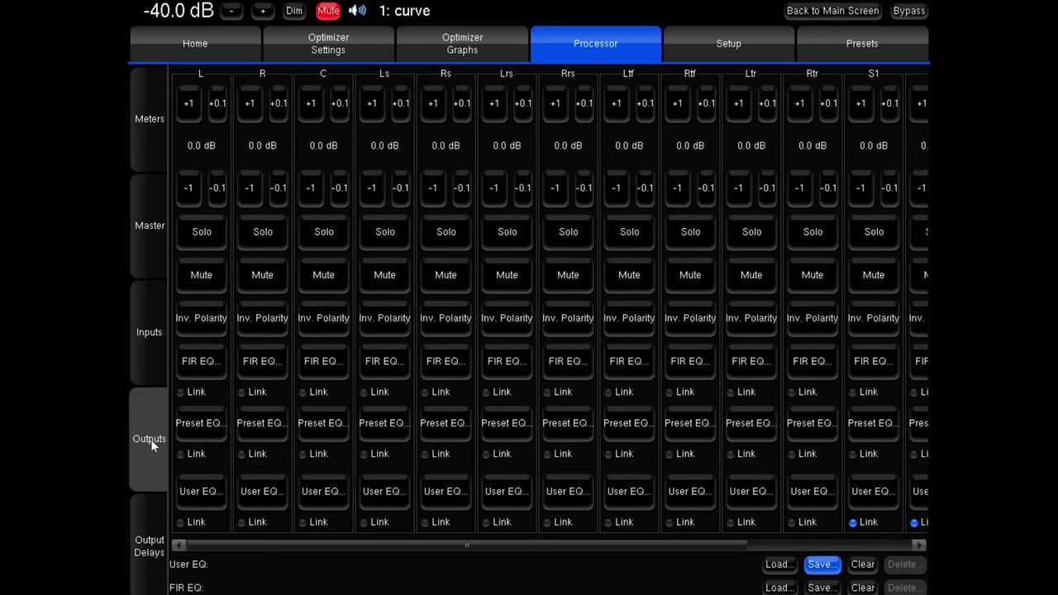
Review the output controls and the Output Delays for the remaining channels up to S5
left_click_drag(581, 541, 832, 542)
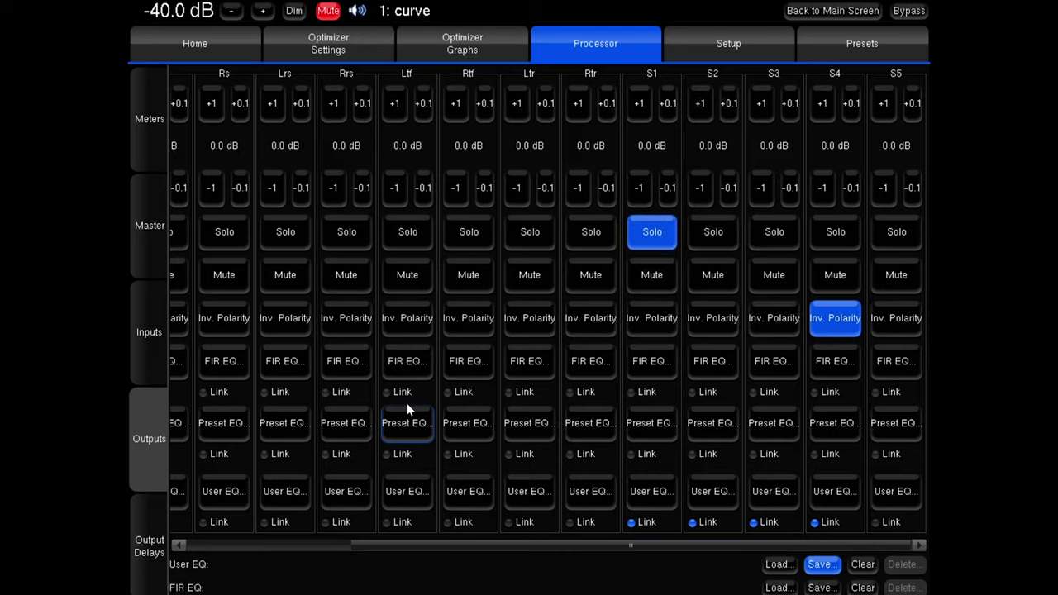
left_click(141, 551)
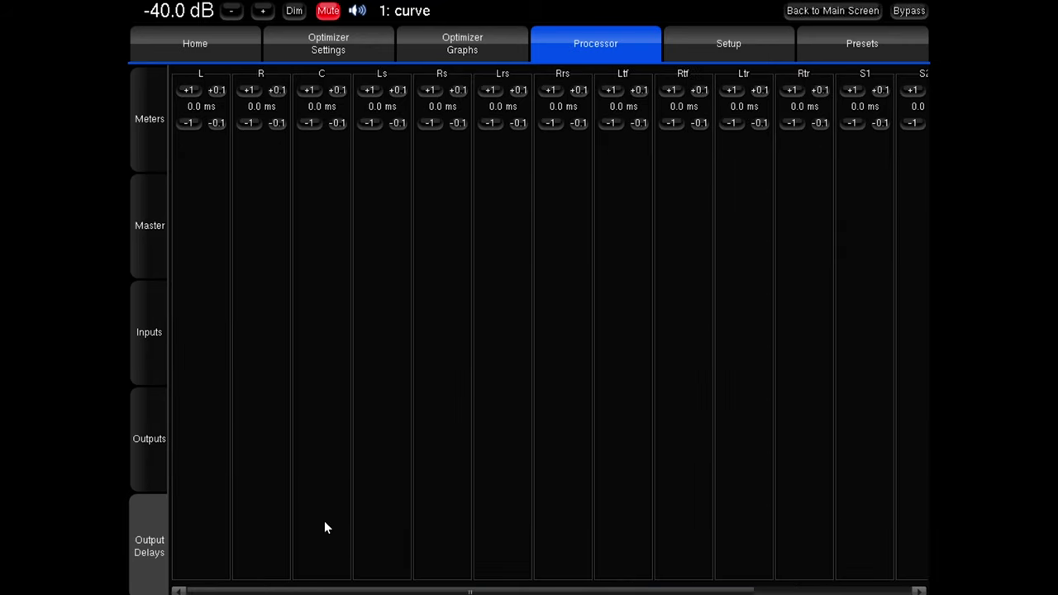
left_click_drag(462, 592, 623, 592)
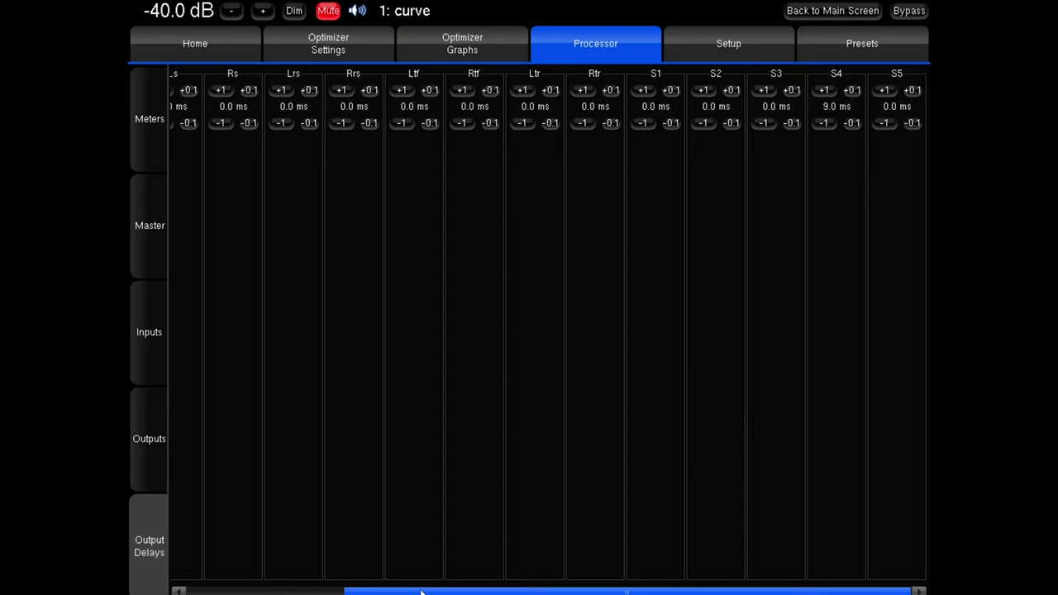
left_click_drag(421, 592, 472, 594)
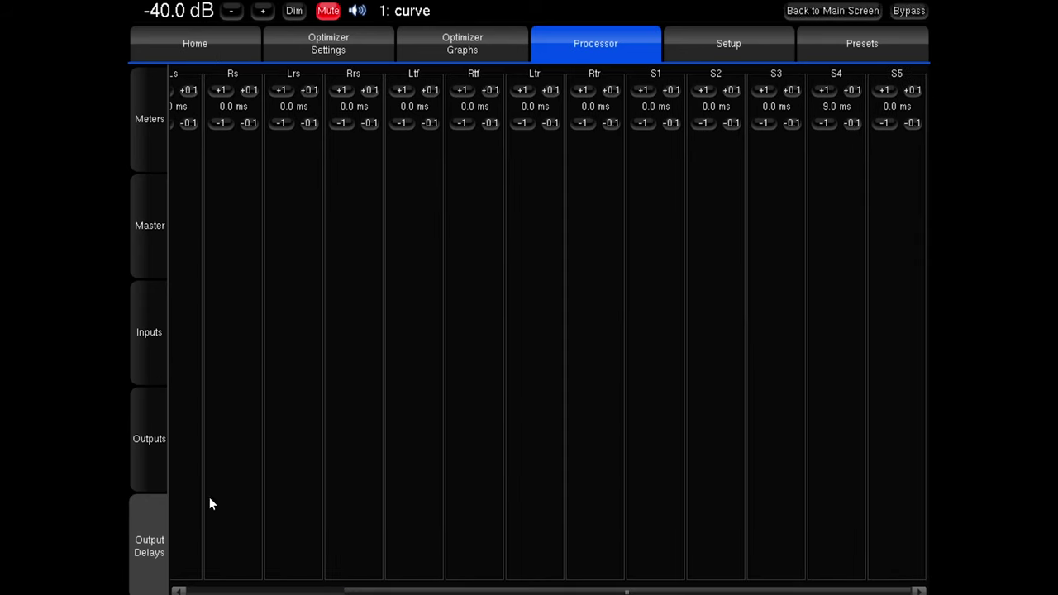
Turn off Solo on the S1 output, and turn off the Pulse test signal on the C and LFE inputs
left_click(151, 448)
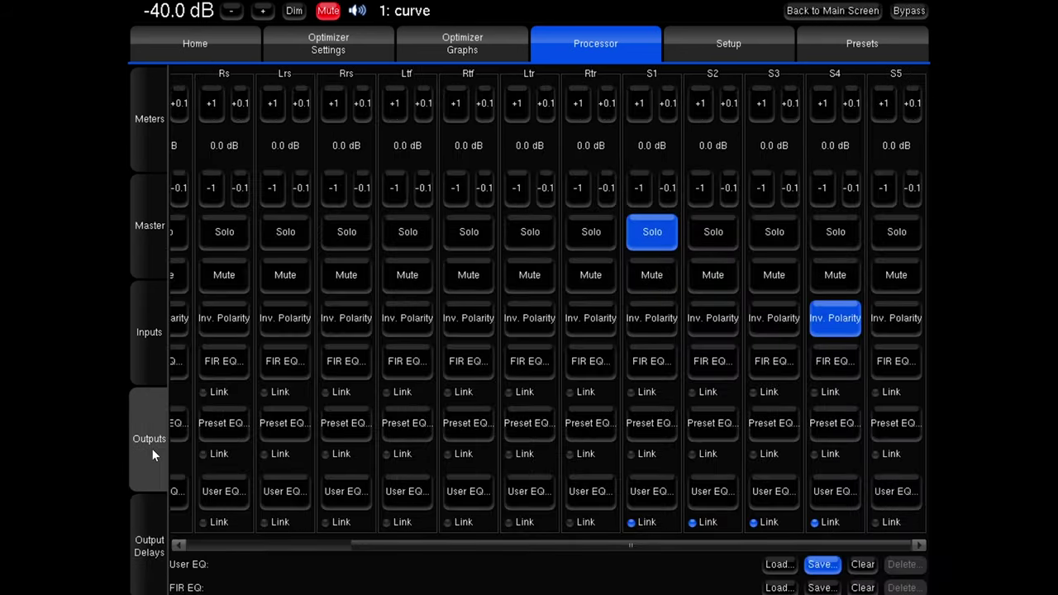
left_click(653, 233)
left_click(148, 341)
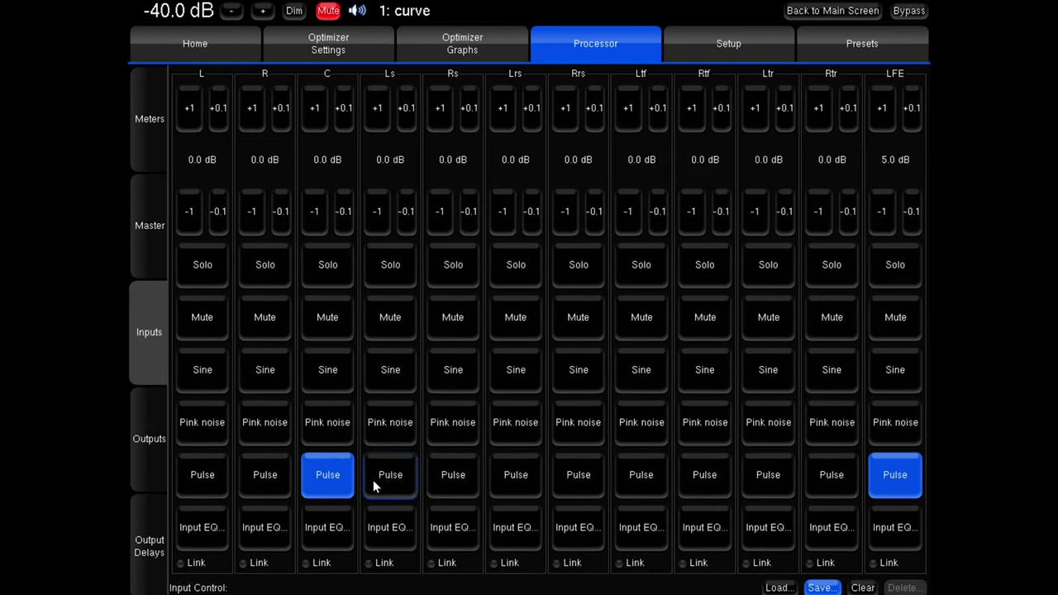
left_click(329, 478)
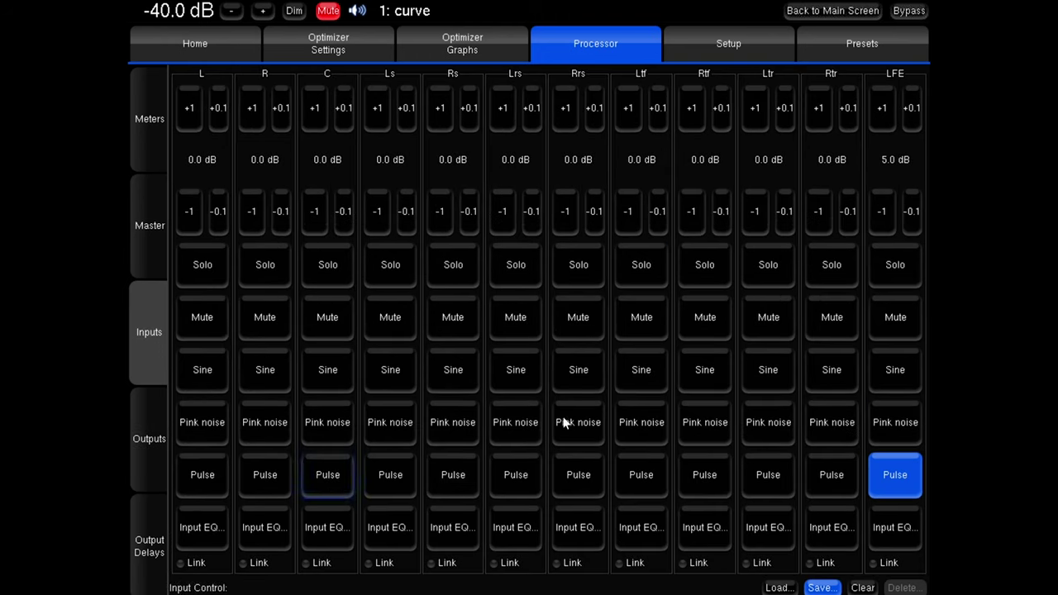
left_click(900, 477)
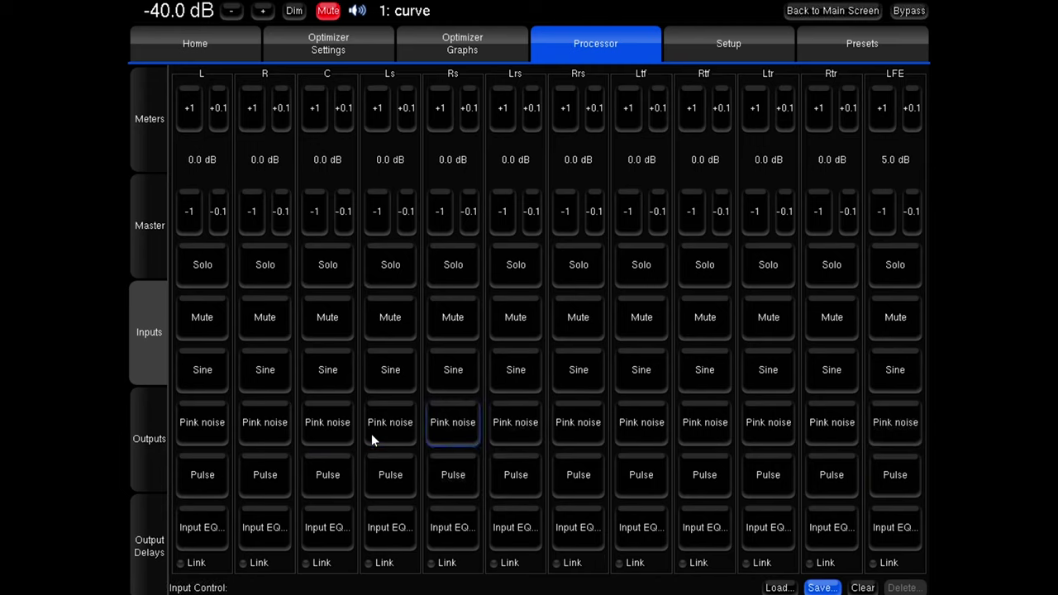
View the C channel's Input EQ and try Link on the C, Ls and Rs inputs, leaving all three unlinked
left_click(329, 529)
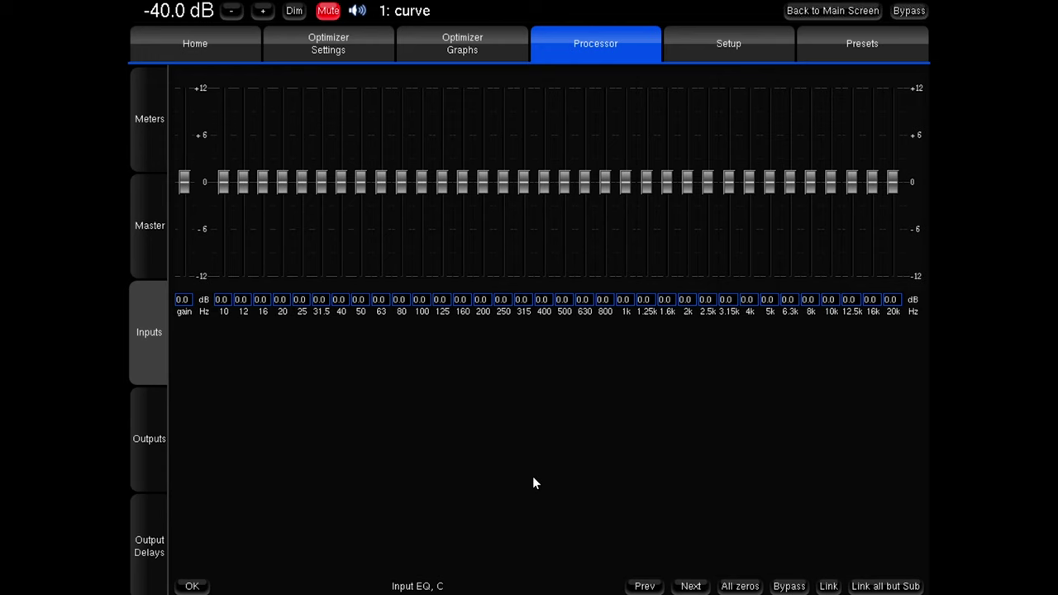
left_click(192, 586)
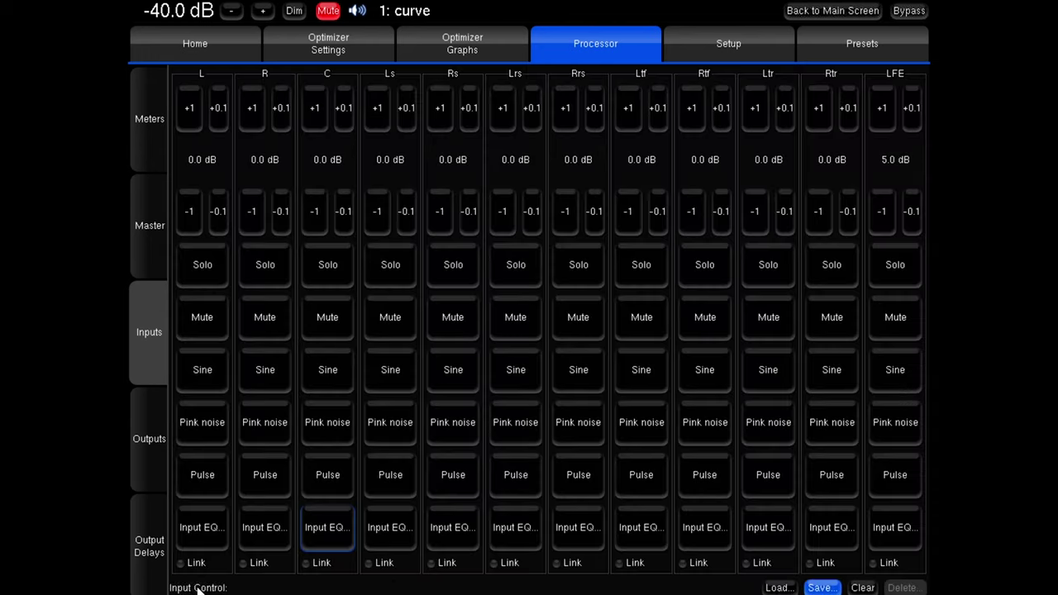
left_click(328, 565)
left_click(394, 569)
left_click(446, 567)
left_click(395, 569)
left_click(443, 569)
left_click(331, 569)
Review the Ltf output's FIR EQ, Preset EQ and User EQ editors, and check the output delays back to the L channel
left_click(152, 428)
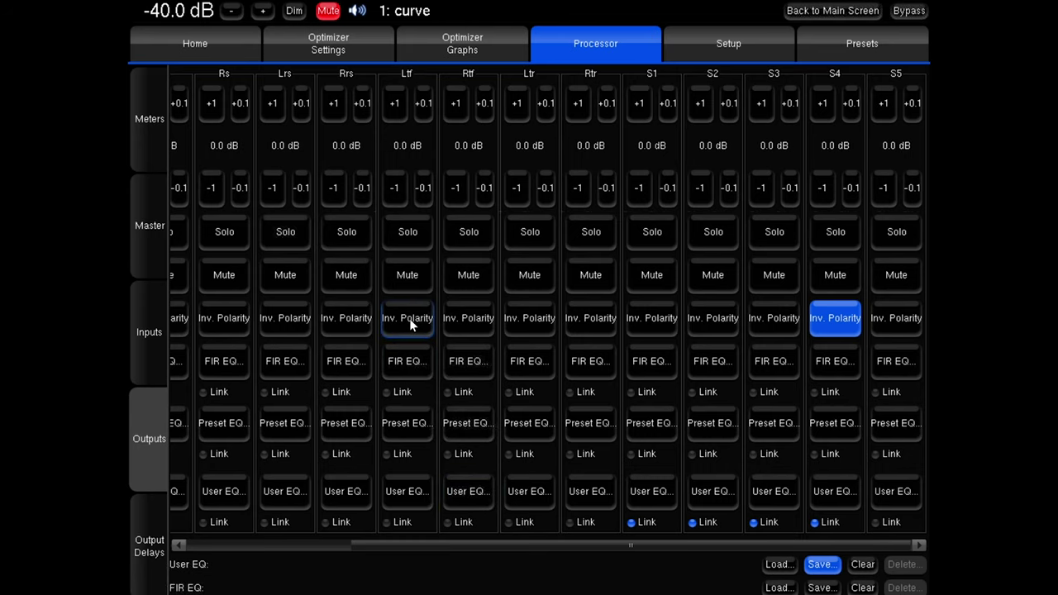
left_click(408, 362)
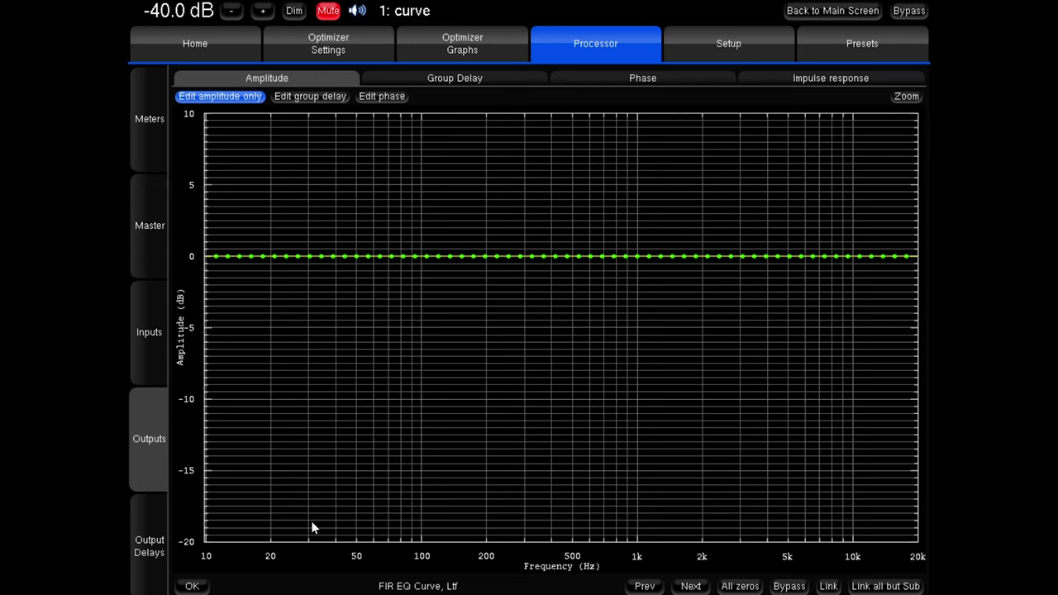
left_click(200, 582)
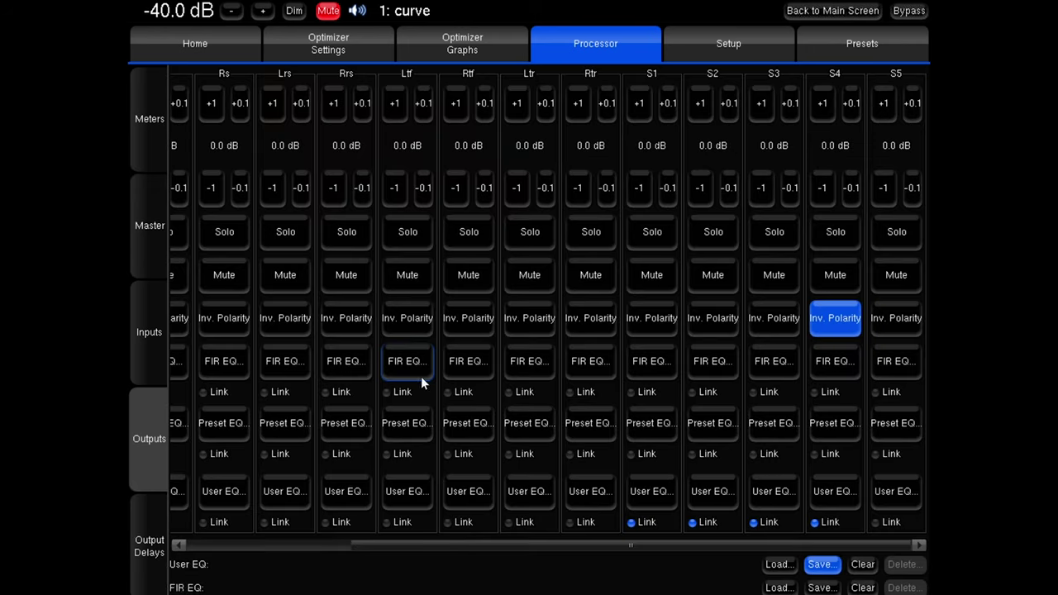
left_click(413, 424)
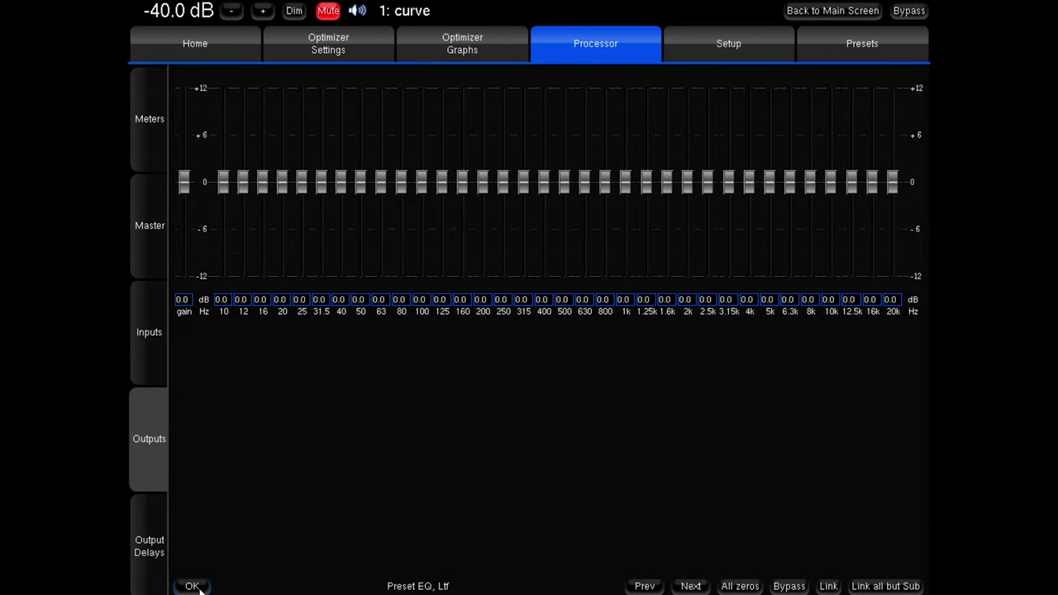
left_click(192, 586)
left_click(409, 491)
left_click(201, 586)
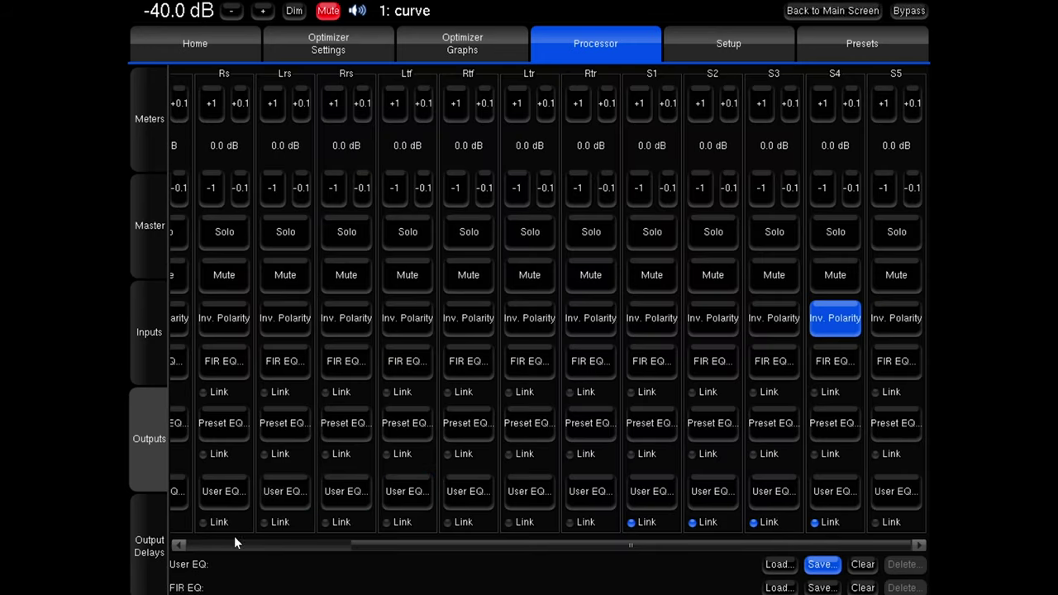
left_click(139, 576)
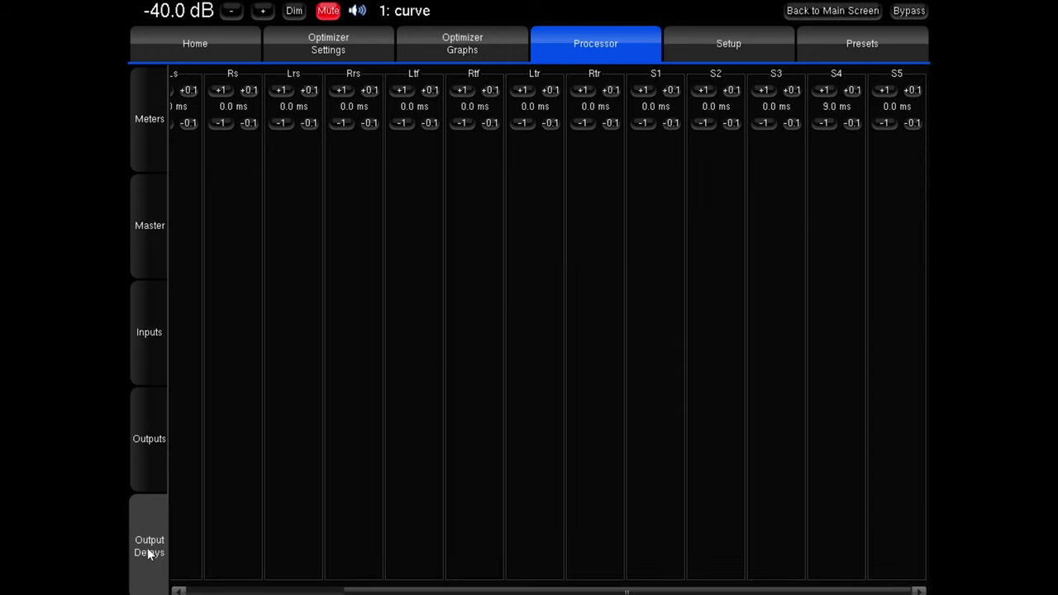
left_click_drag(627, 590, 469, 591)
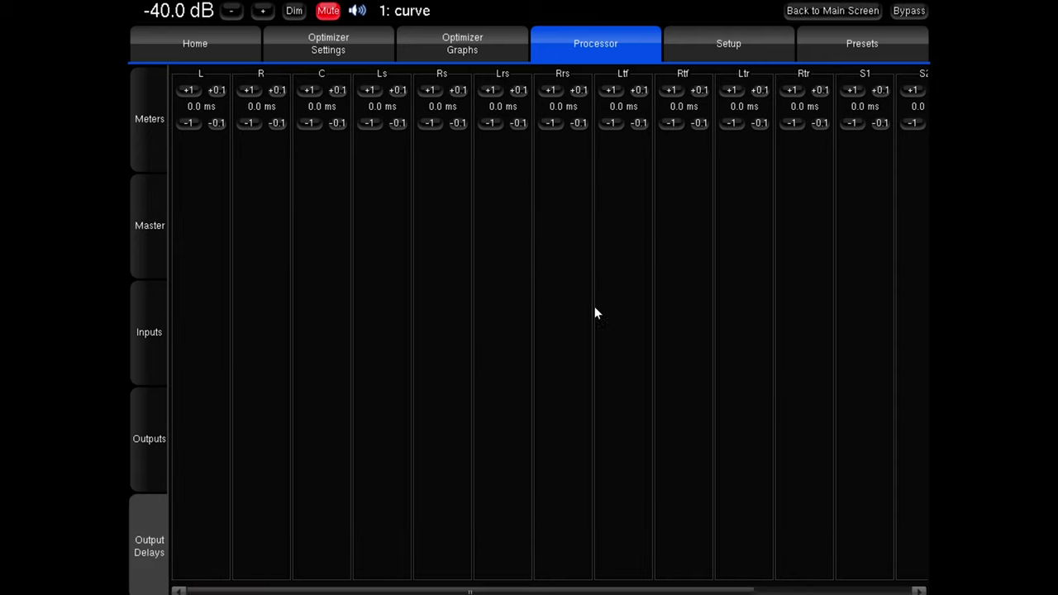
Review the Setup pages for sources, active crossovers, clock, configuration editor, network and system status
left_click(727, 49)
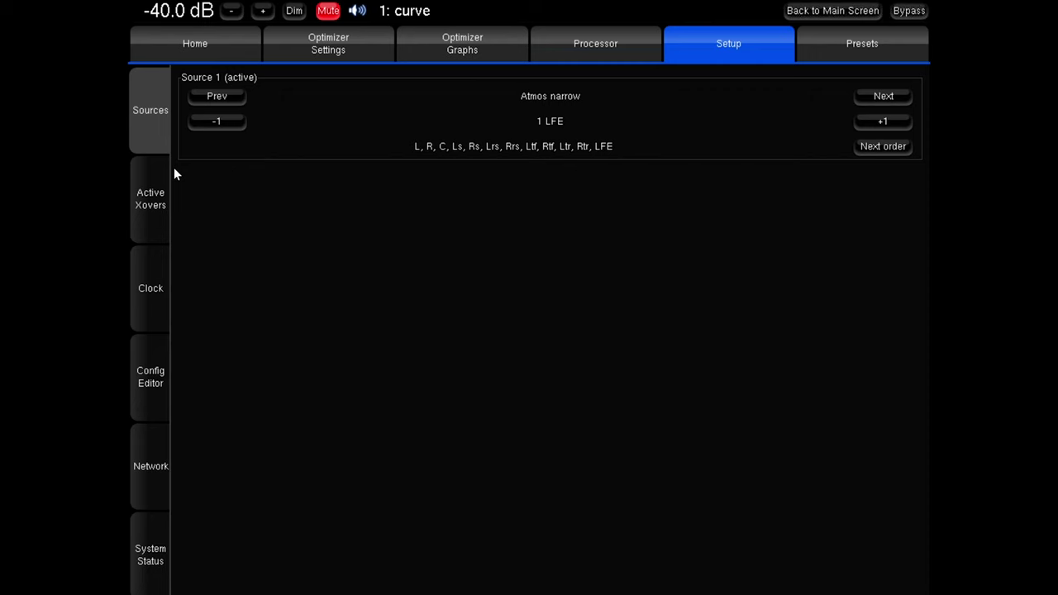
left_click(156, 213)
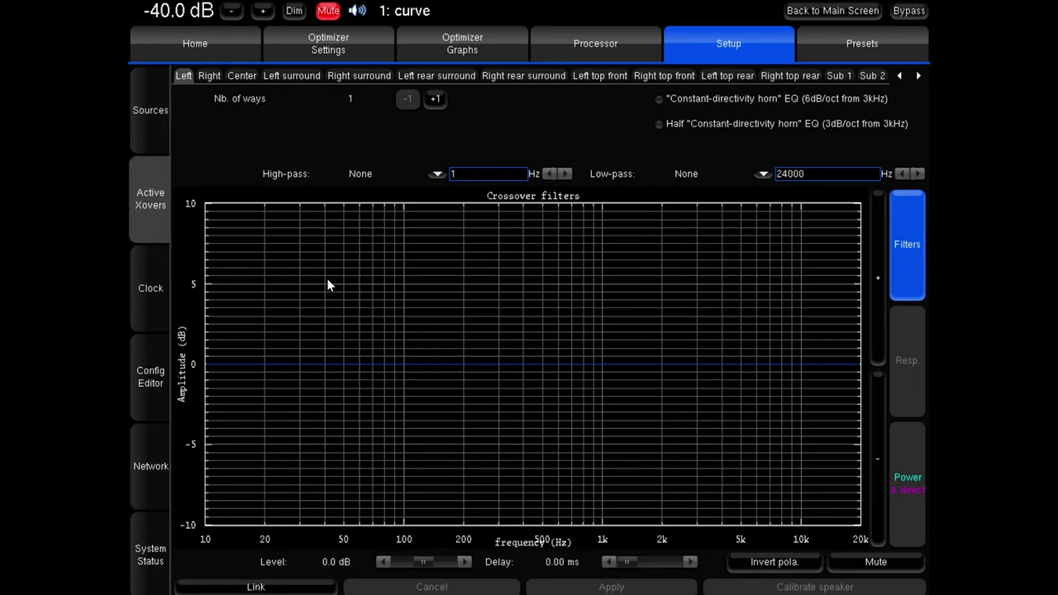
left_click(153, 288)
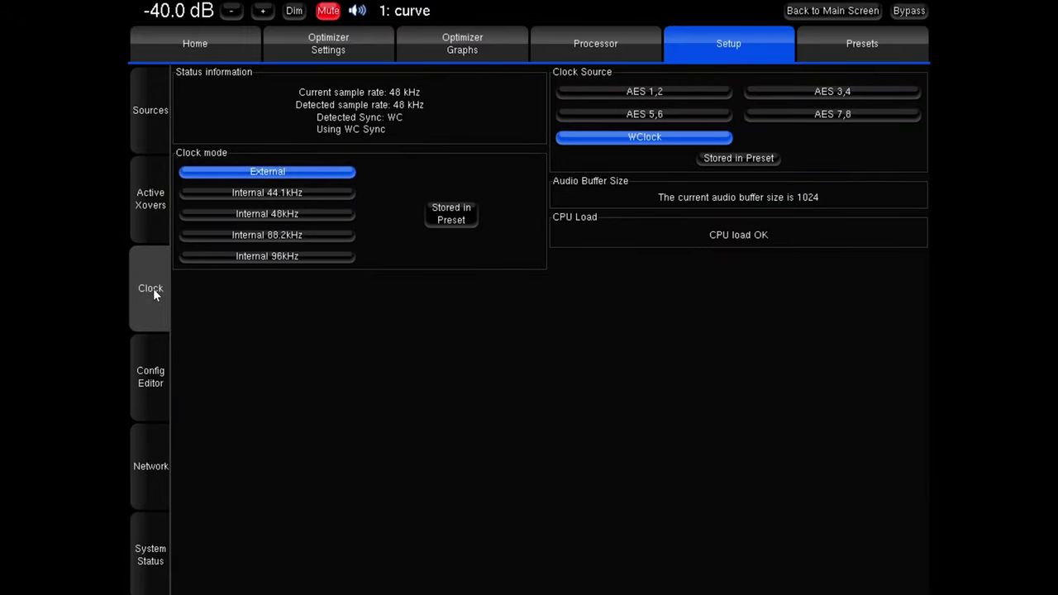
left_click(159, 388)
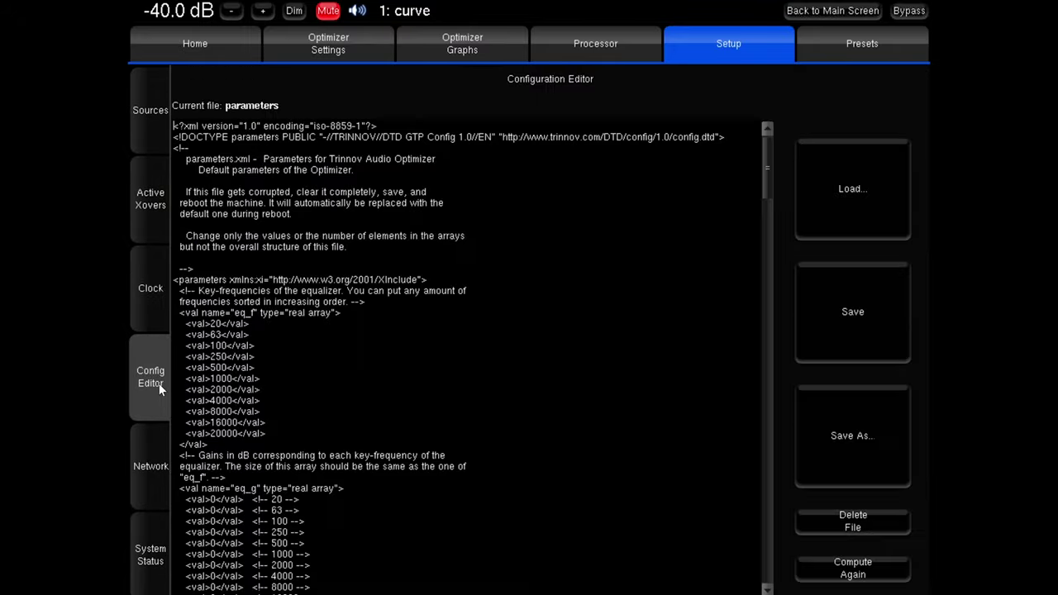
mouse_move(764, 156)
left_mouse_down()
mouse_move(769, 262)
mouse_move(768, 137)
left_mouse_up()
left_click(152, 491)
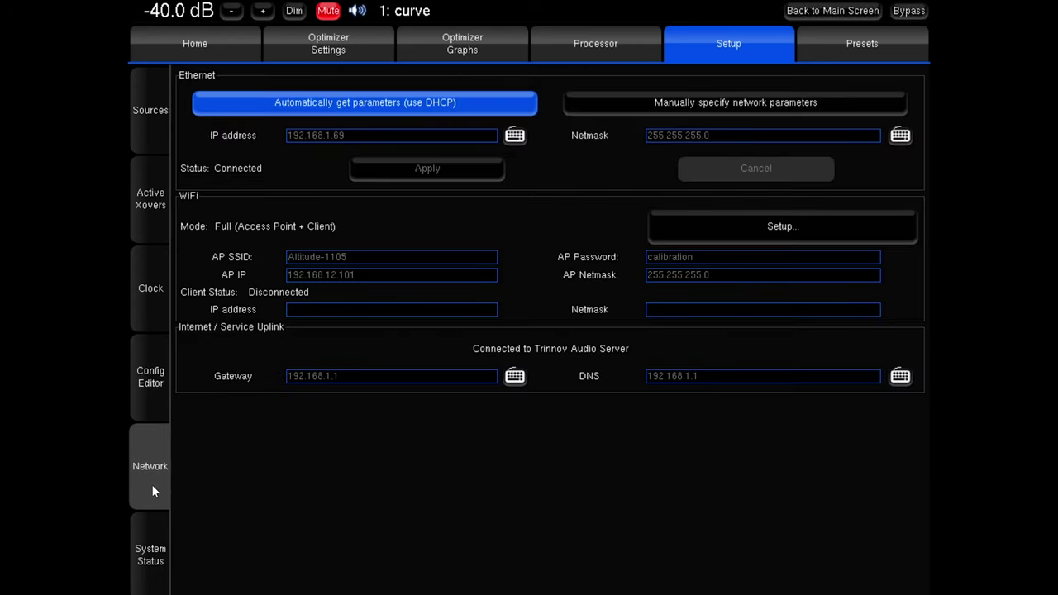
left_click(148, 555)
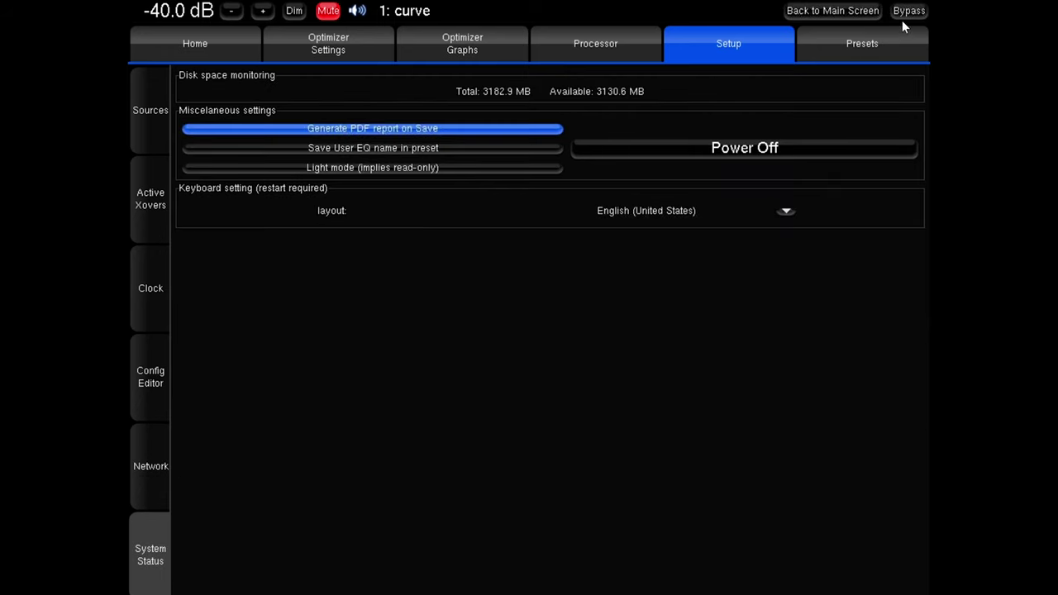
Make preset 1, "curve", the default preset and lock it against changes
left_click(892, 48)
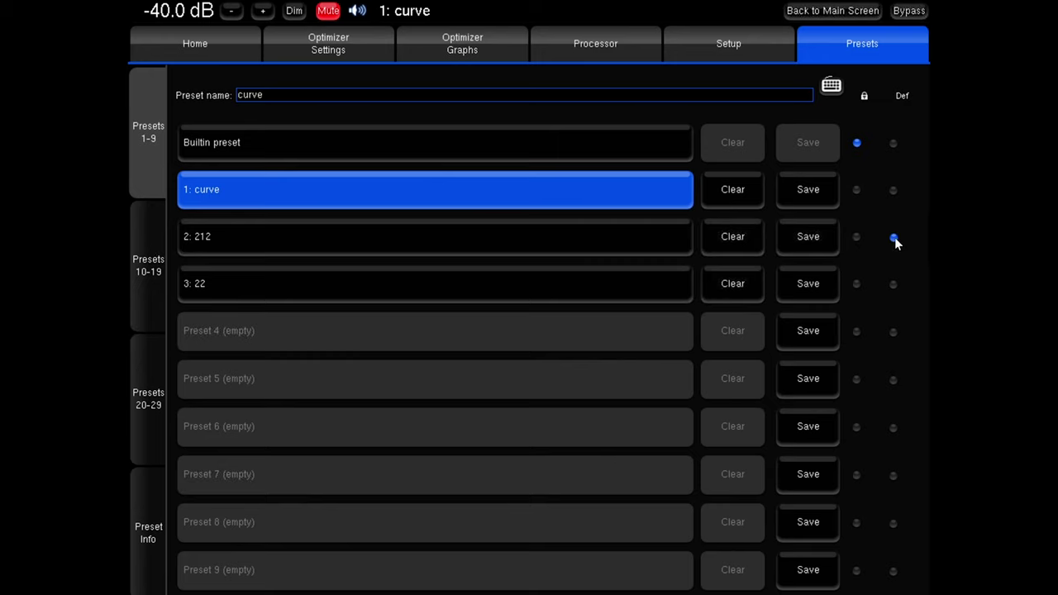
left_click(893, 190)
left_click(857, 191)
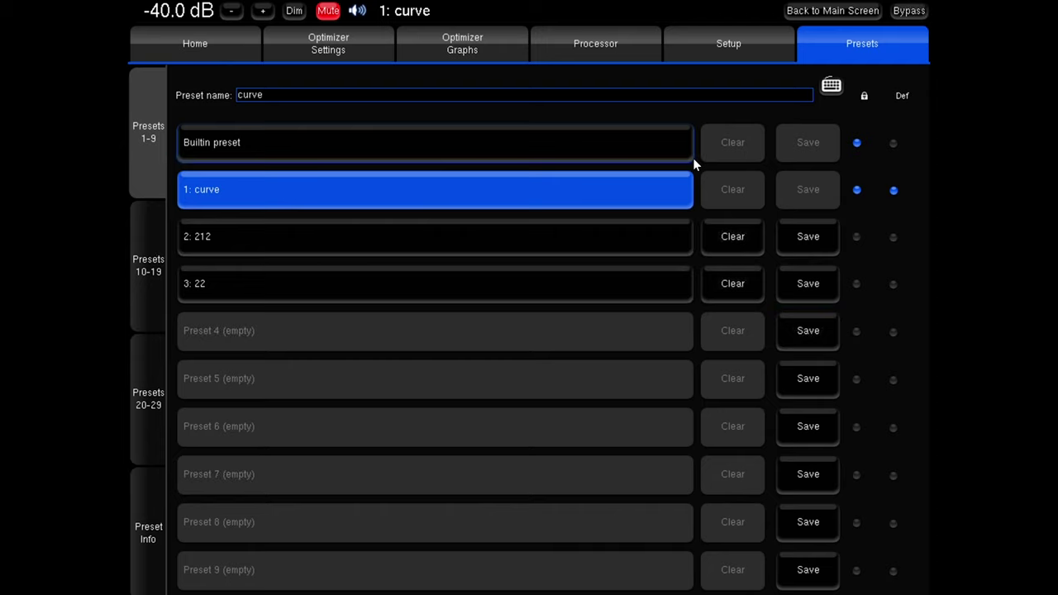
Go to the Optimizer's Advanced Settings to examine the speaker, acoustics correction and filter options
left_click(358, 52)
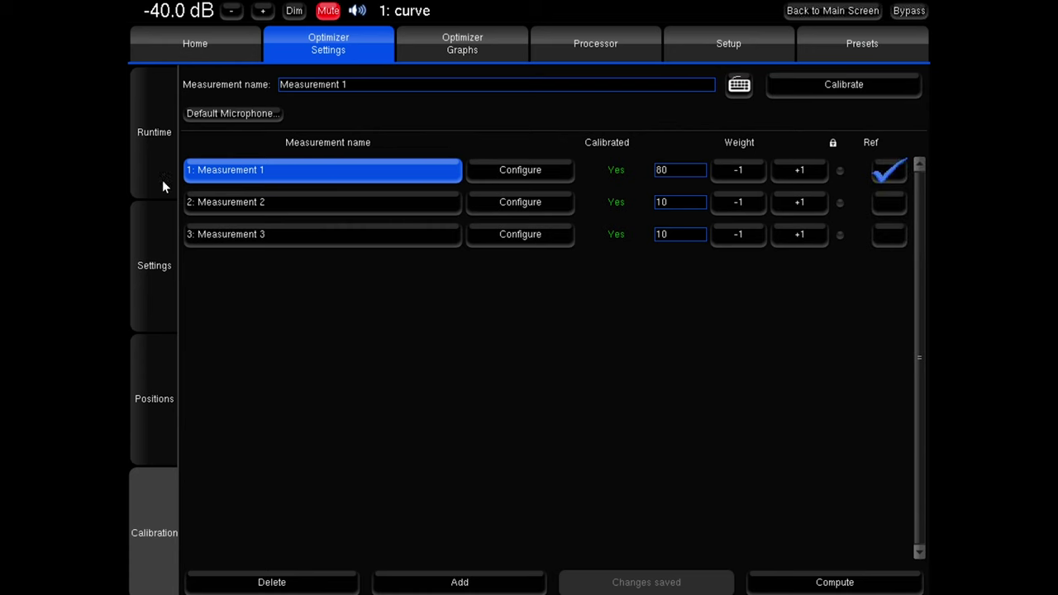
left_click(155, 265)
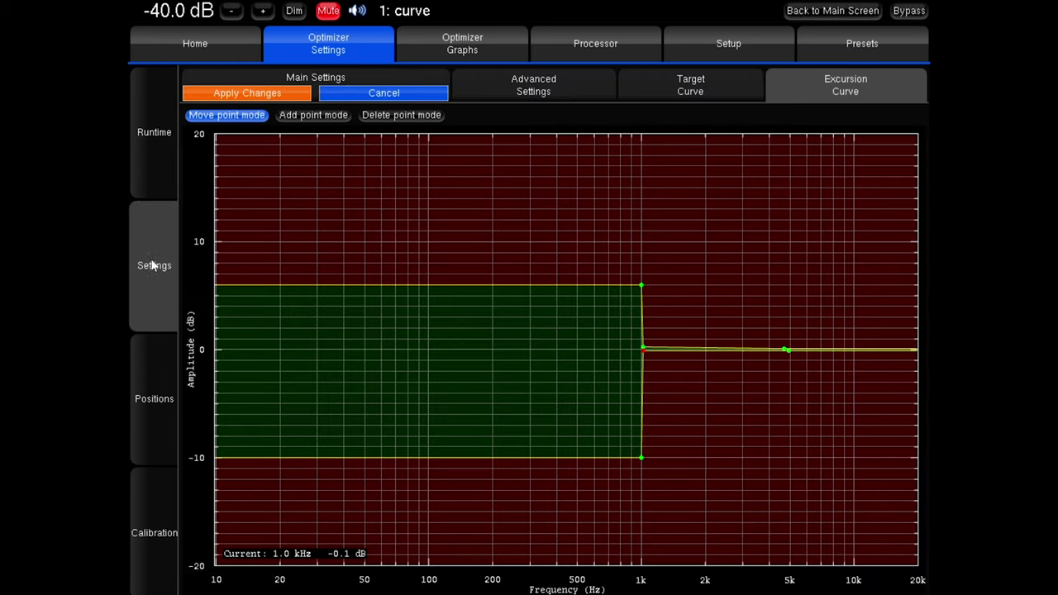
left_click(529, 88)
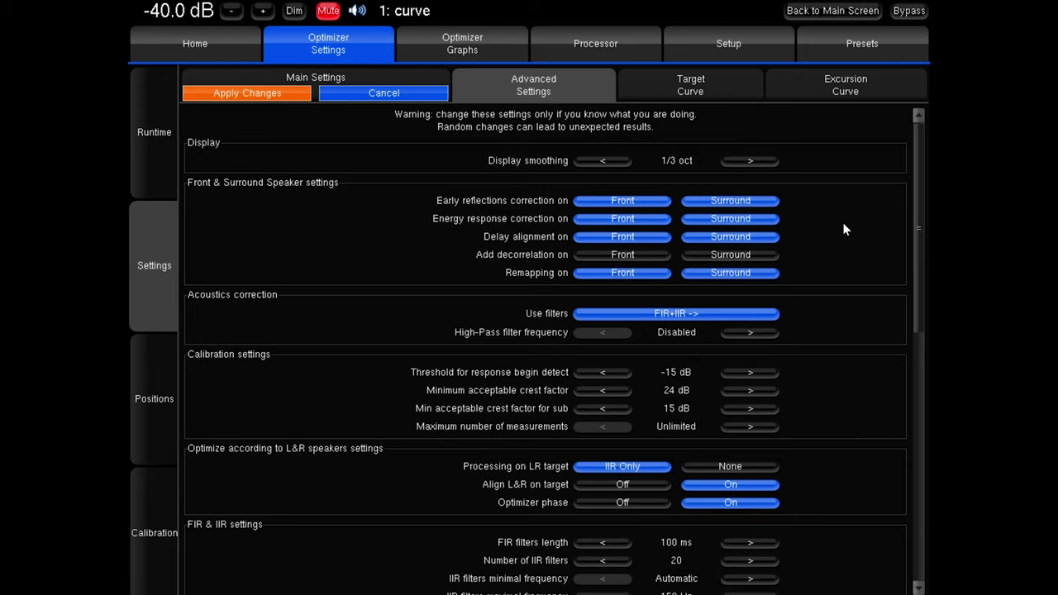